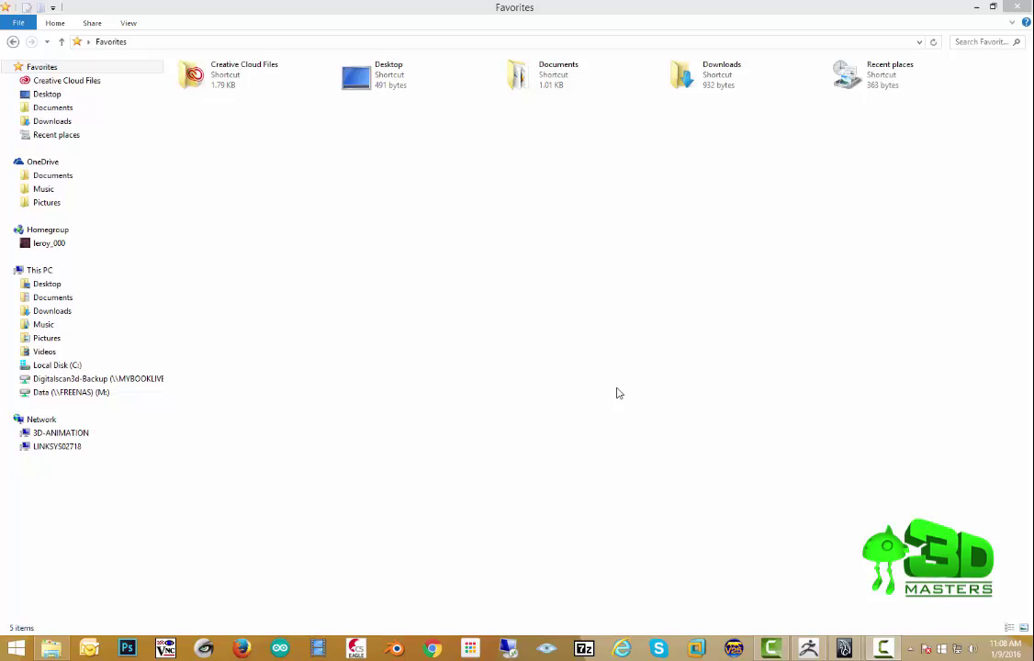
Glance at the scan in ZBrush, then open Desktop\zbrush-tutorial\Zbrush-printing\me&son.wrl in MeshLab.
{"action": "left_click", "coordinate": [808, 649]}
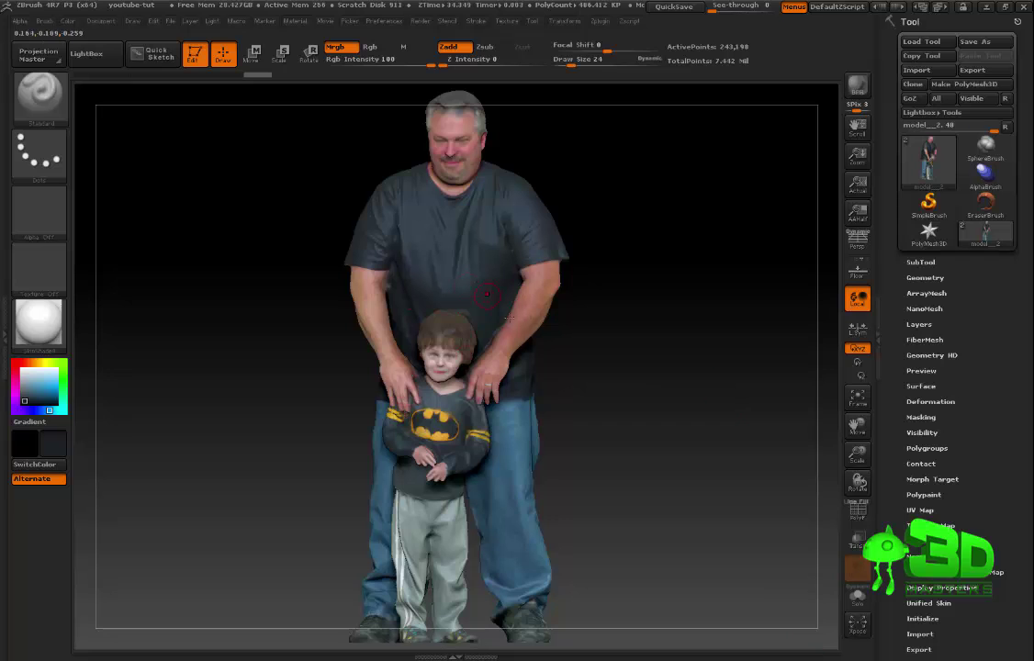
{"action": "left_click_drag", "start_coordinate": [614, 286], "coordinate": [634, 269]}
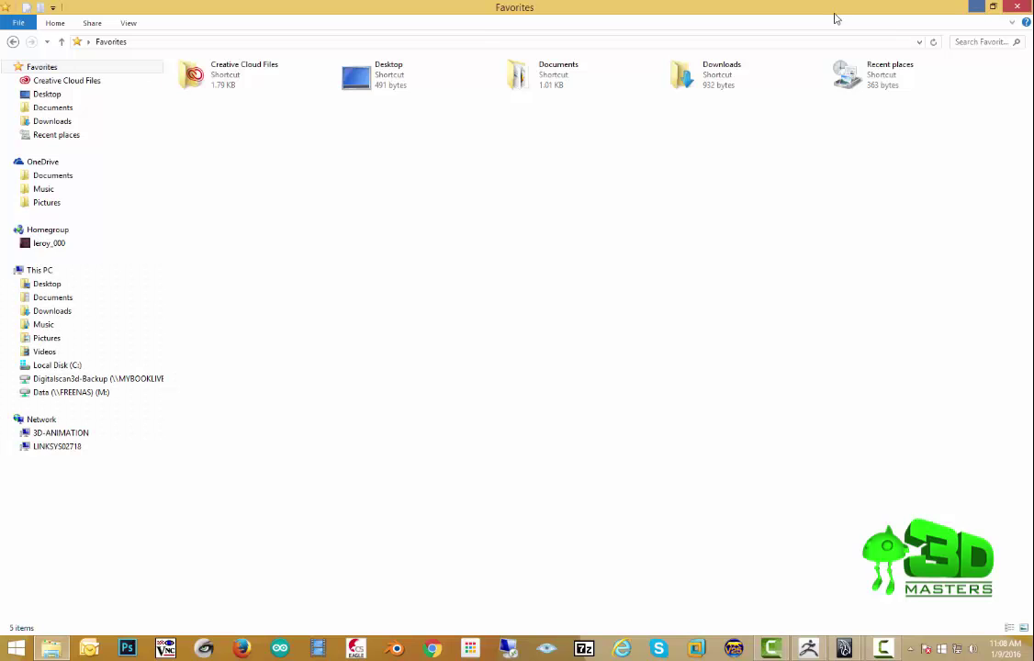
{"action": "left_click", "coordinate": [870, 7]}
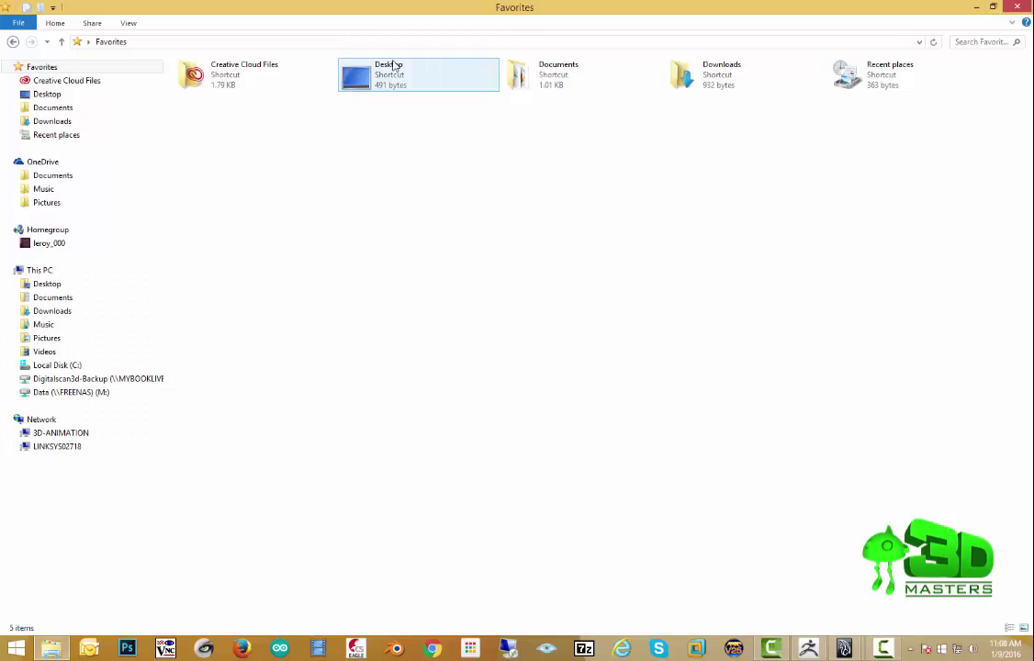
{"action": "left_click", "coordinate": [55, 95]}
{"action": "left_click", "coordinate": [219, 178]}
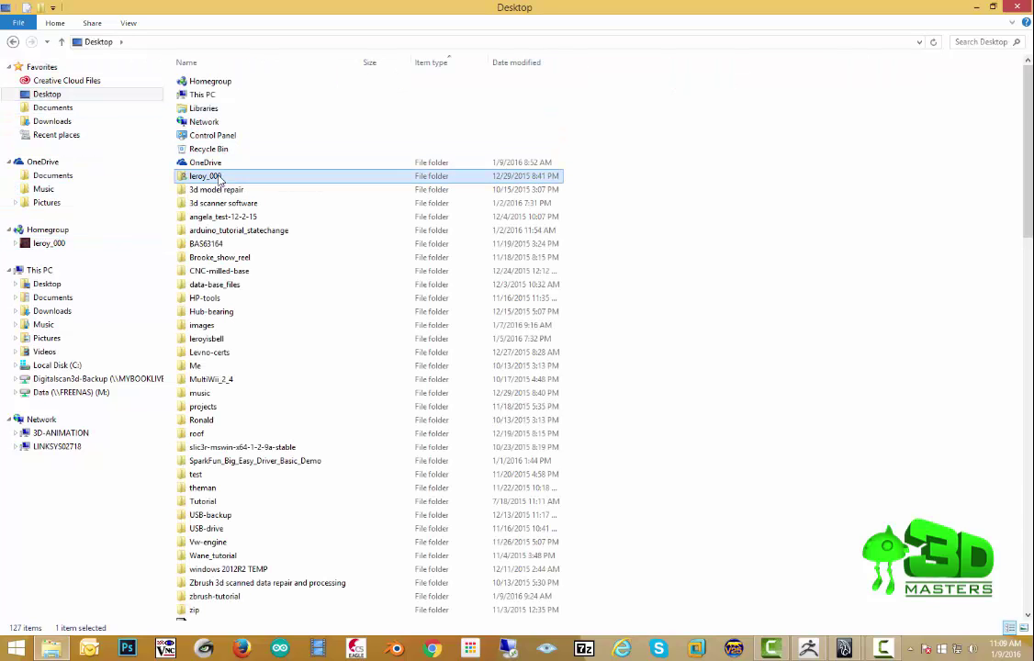
{"action": "double_click", "coordinate": [214, 598]}
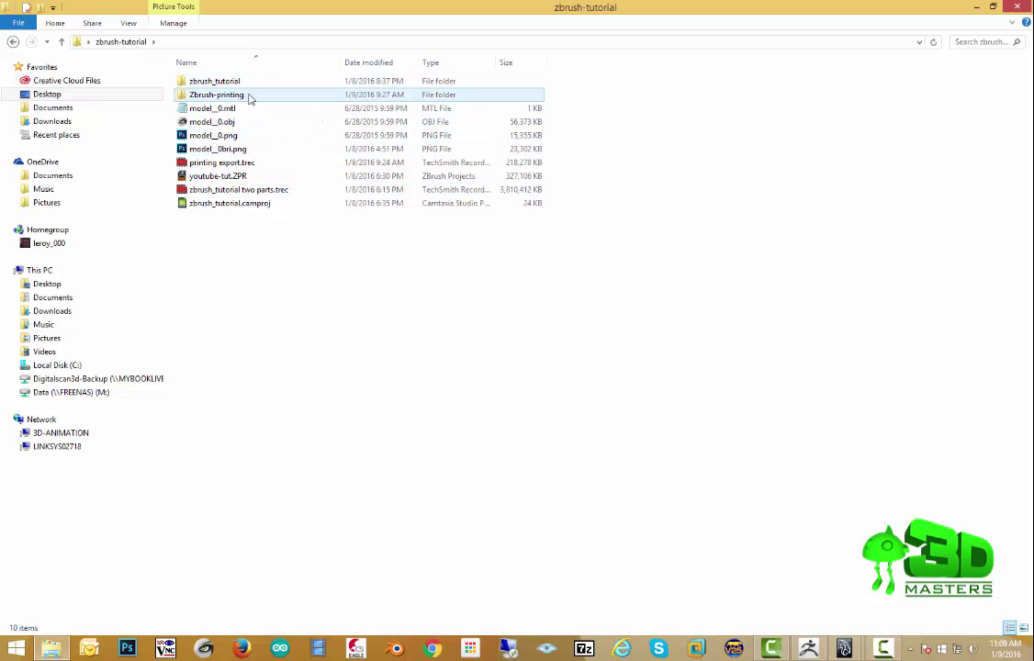
{"action": "double_click", "coordinate": [249, 97]}
{"action": "double_click", "coordinate": [220, 96]}
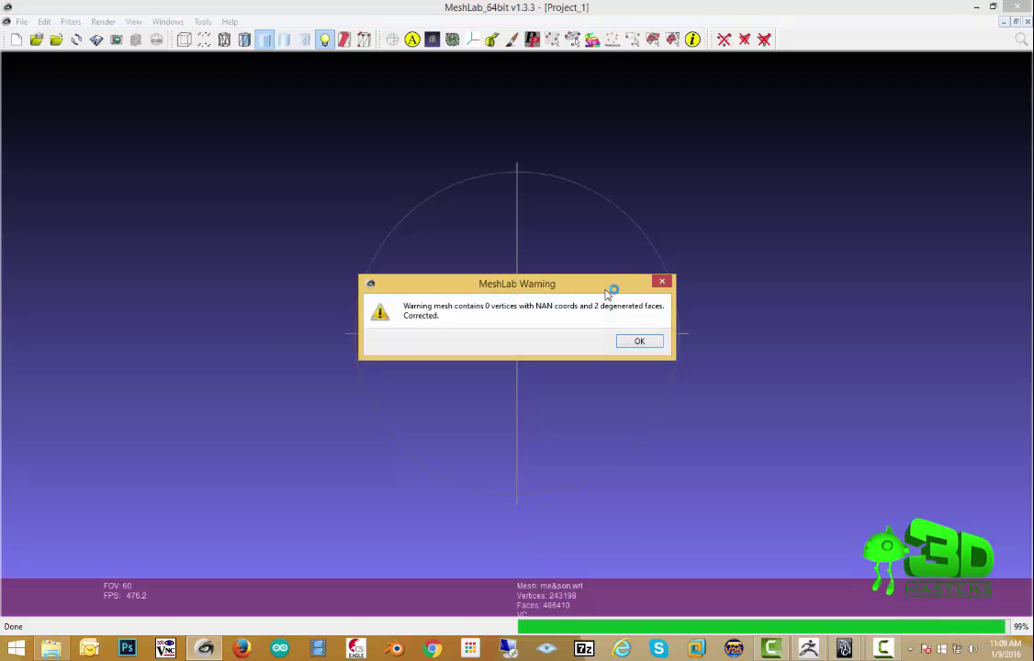
Dismiss the degenerated-faces warning, orbit the coloured figures to front and side views, then minimize MeshLab.
{"action": "left_click", "coordinate": [639, 341]}
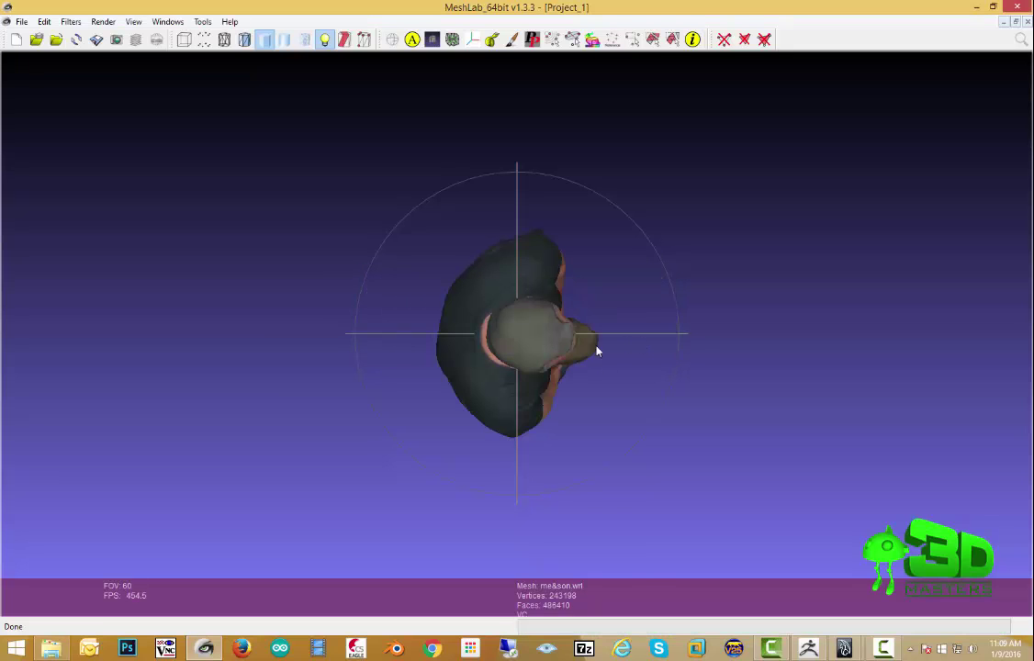
{"action": "left_click_drag", "start_coordinate": [503, 339], "coordinate": [526, 320]}
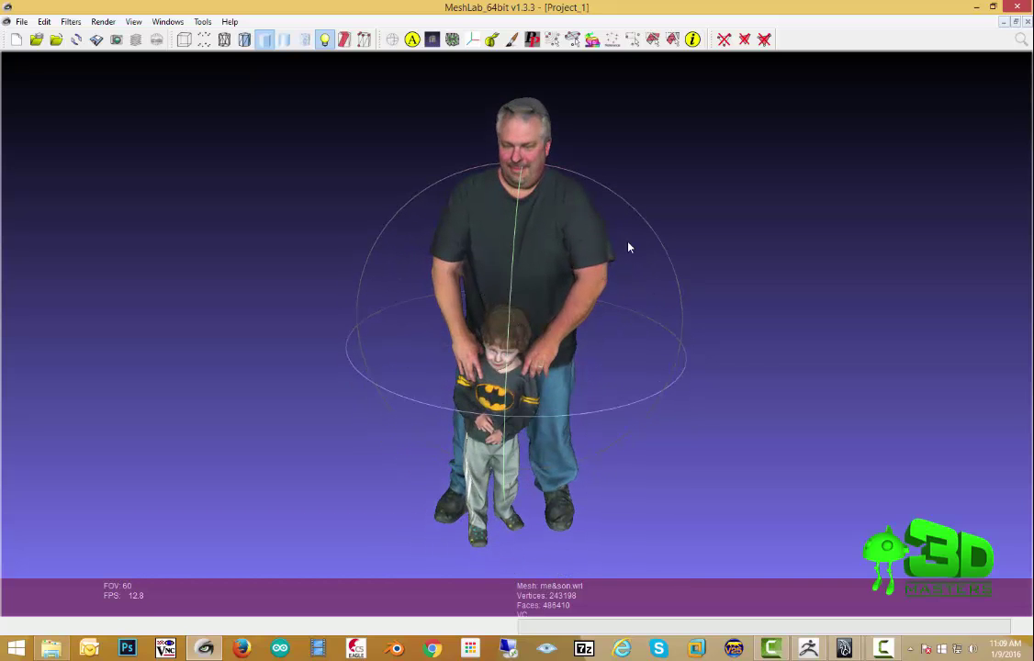
{"action": "left_click_drag", "start_coordinate": [614, 316], "coordinate": [548, 268]}
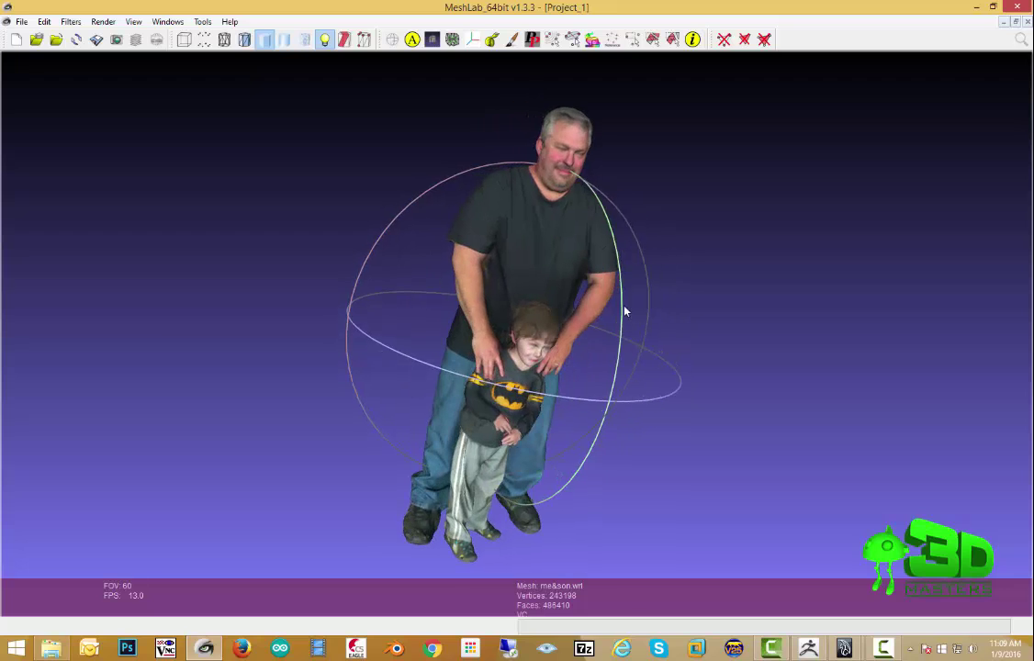
{"action": "left_click", "coordinate": [978, 7]}
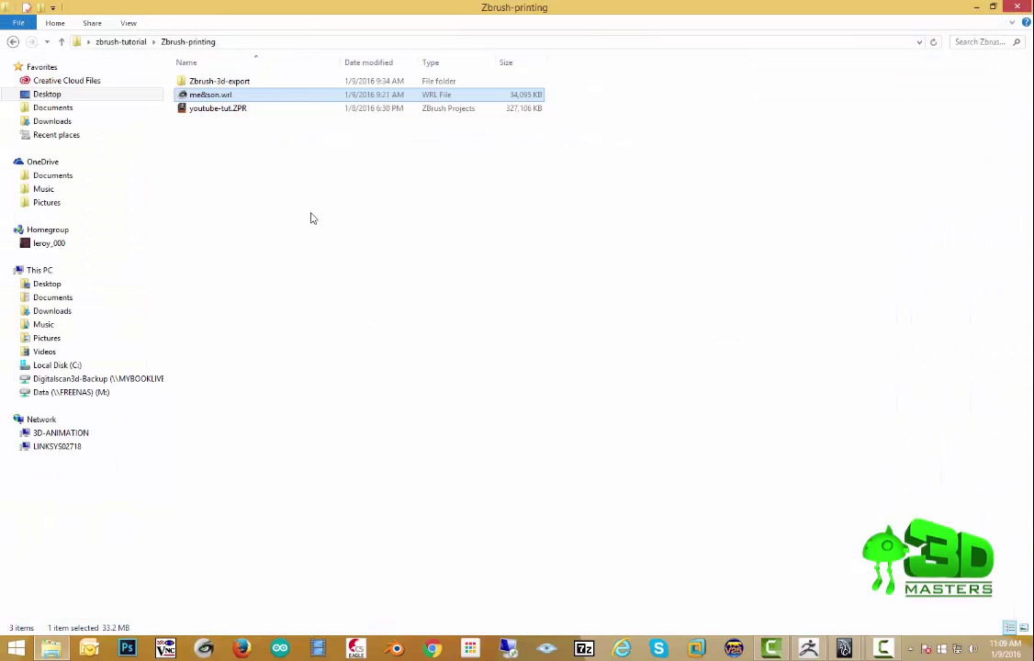
Back in ZBrush, open the 3D Print Exporter and set its advanced texture format to PNG.
{"action": "left_click", "coordinate": [808, 648]}
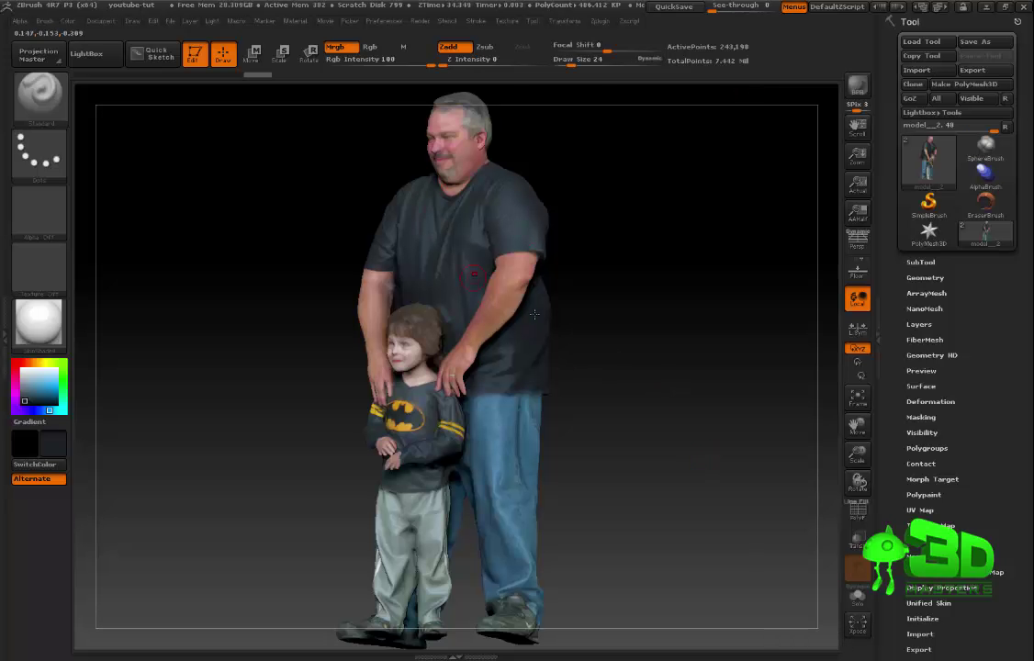
{"action": "left_click_drag", "start_coordinate": [542, 257], "coordinate": [587, 252]}
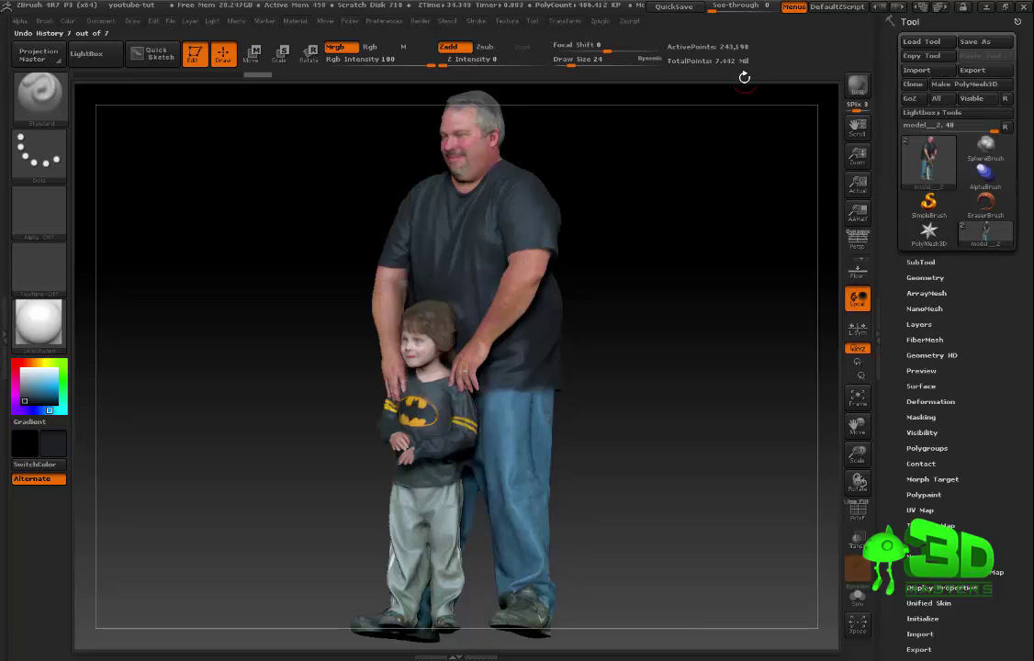
{"action": "left_click", "coordinate": [601, 22]}
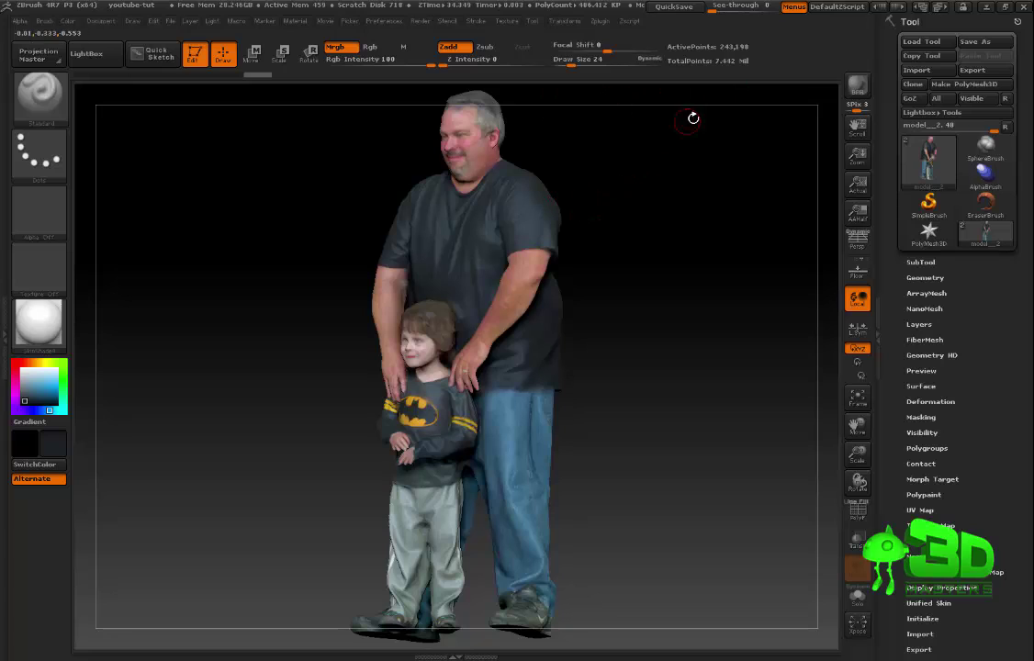
{"action": "left_click", "coordinate": [601, 22]}
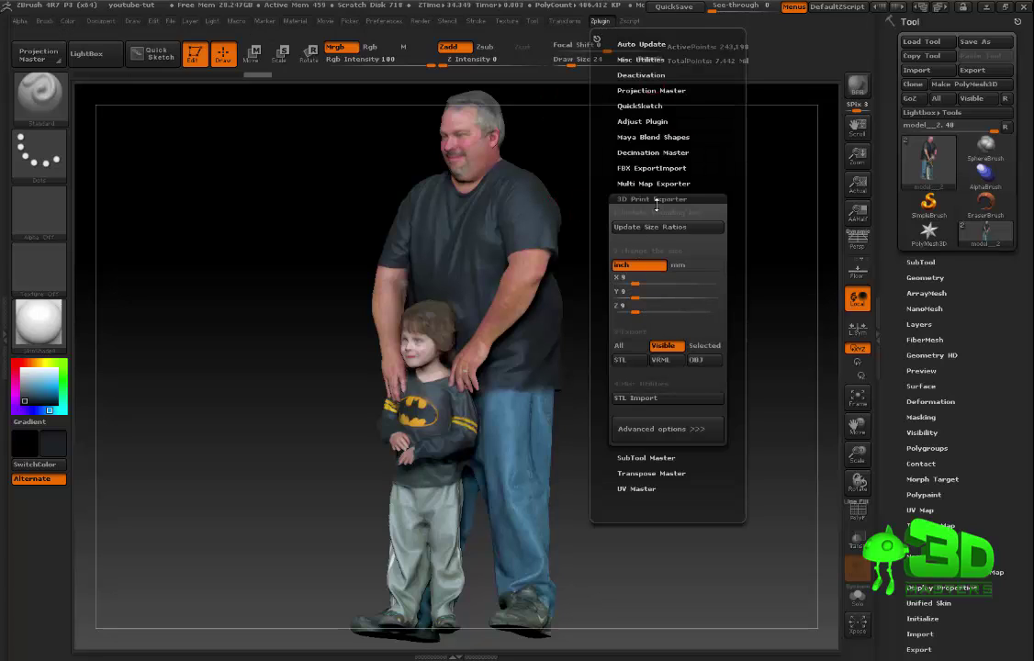
{"action": "left_click", "coordinate": [667, 437]}
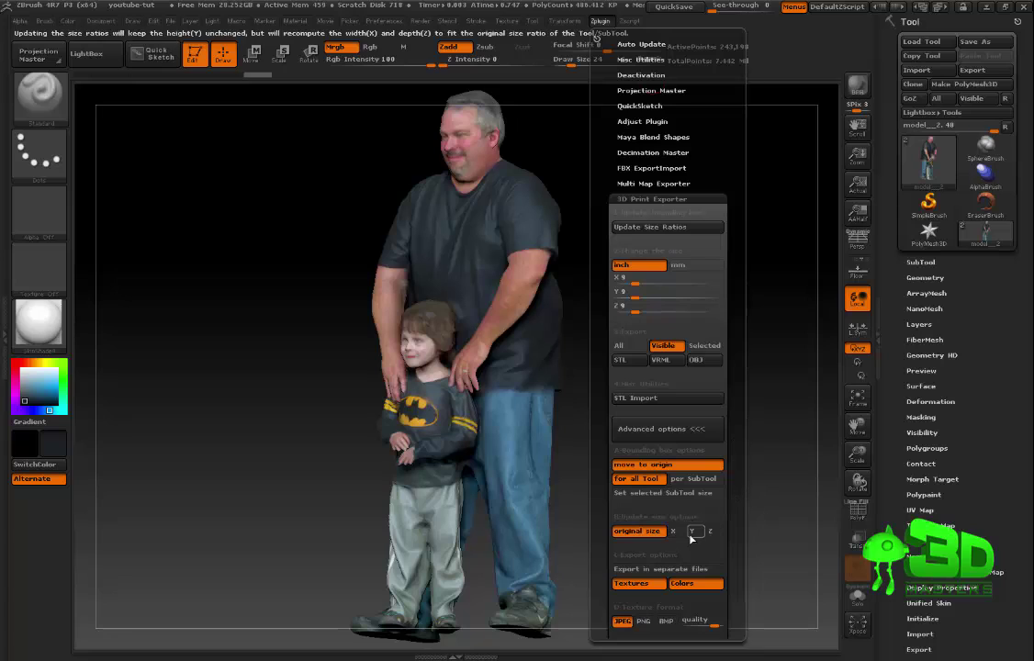
{"action": "left_click", "coordinate": [642, 623]}
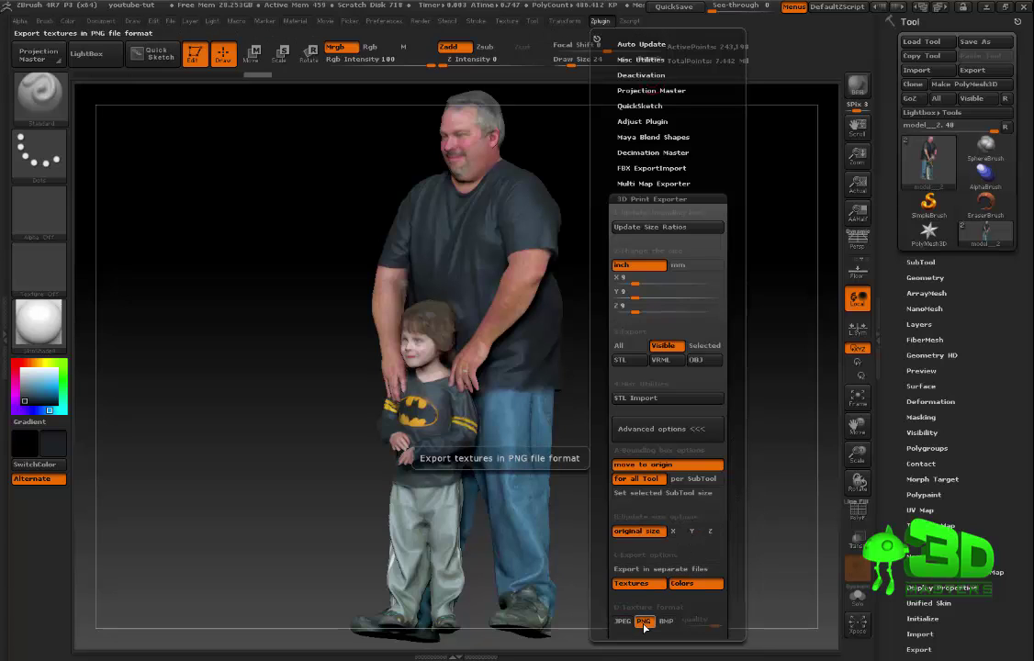
Start the OBJ export and create a new folder named export, fixing the 'eport' typo.
{"action": "left_click", "coordinate": [699, 360]}
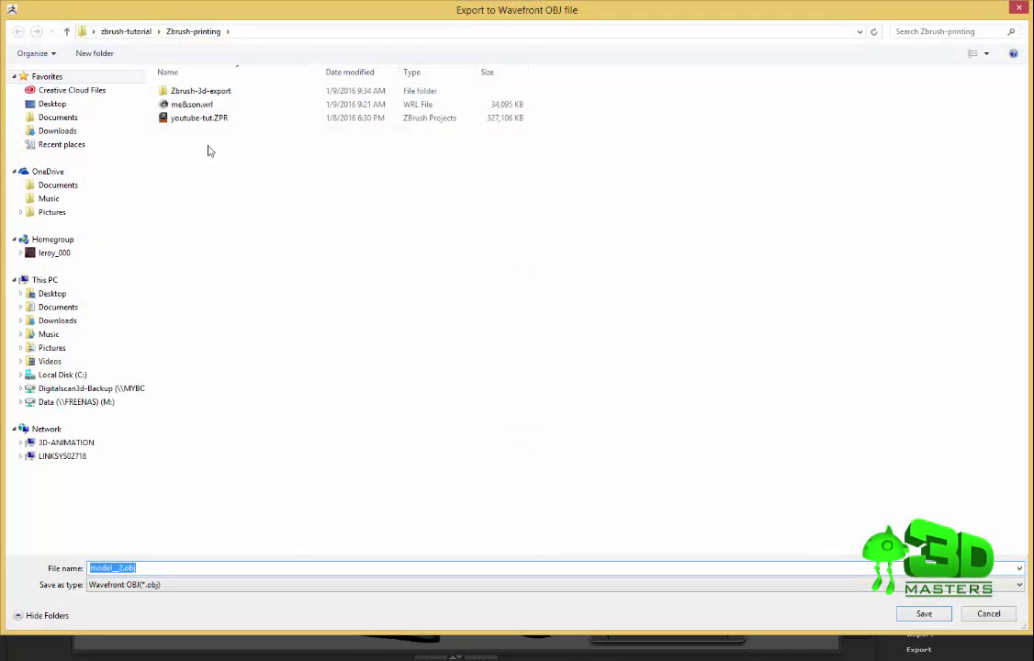
{"action": "left_click", "coordinate": [94, 53]}
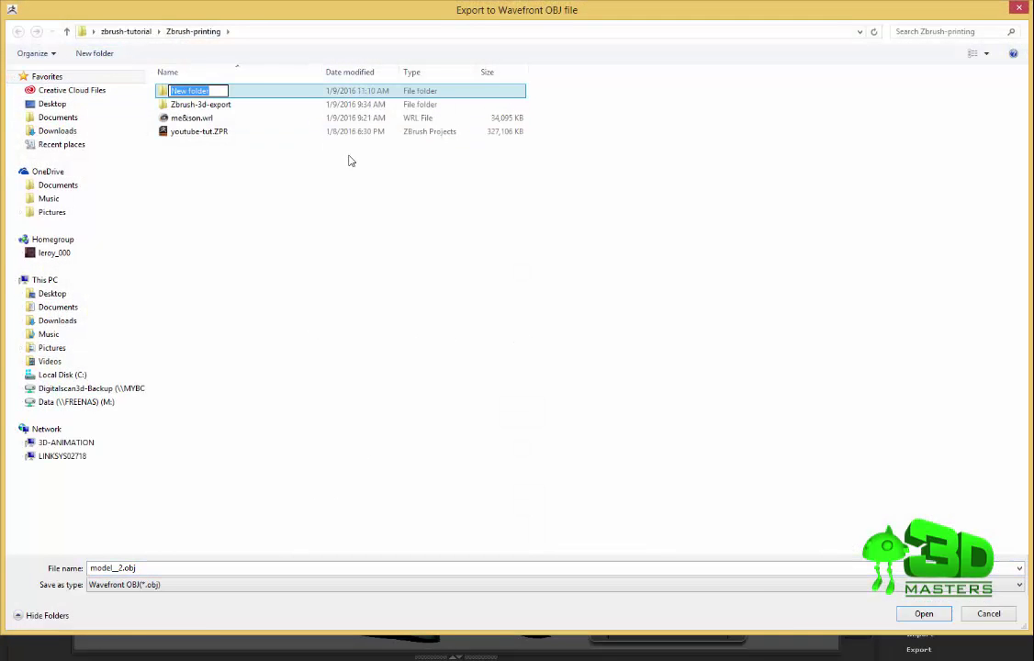
{"action": "type", "text": "eport"}
{"action": "key", "text": "Return"}
{"action": "left_click", "coordinate": [186, 93]}
{"action": "type", "text": "export"}
{"action": "key", "text": "Return"}
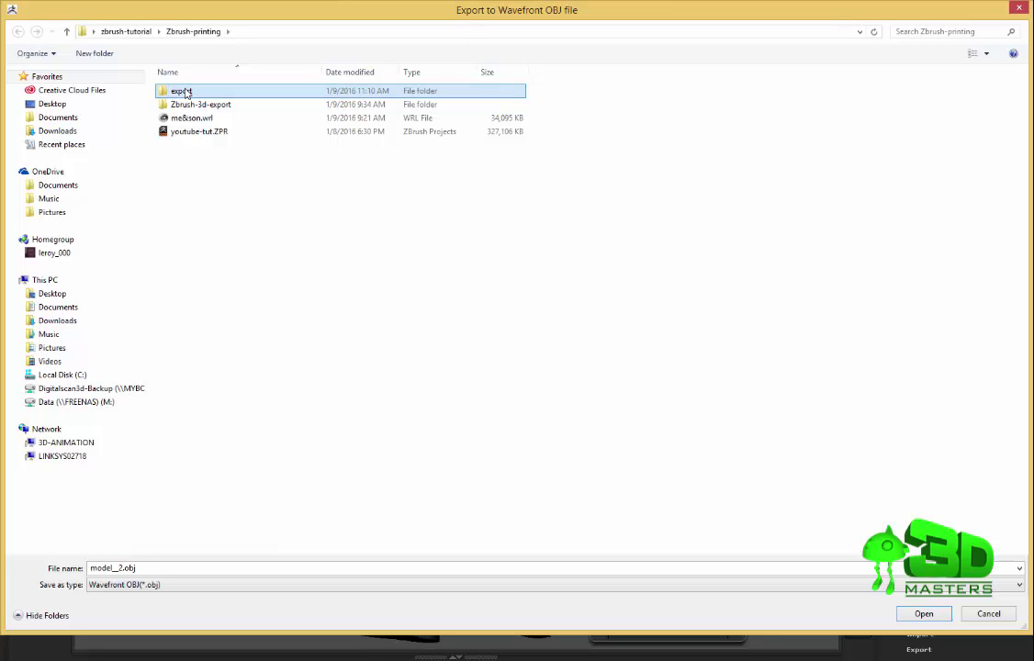
{"action": "double_click", "coordinate": [185, 92]}
Name the file model__2-no-uv.obj and save the export.
{"action": "left_click", "coordinate": [121, 568]}
{"action": "left_click", "coordinate": [120, 568]}
{"action": "key", "text": "BackSpace"}
{"action": "type", "text": "2"}
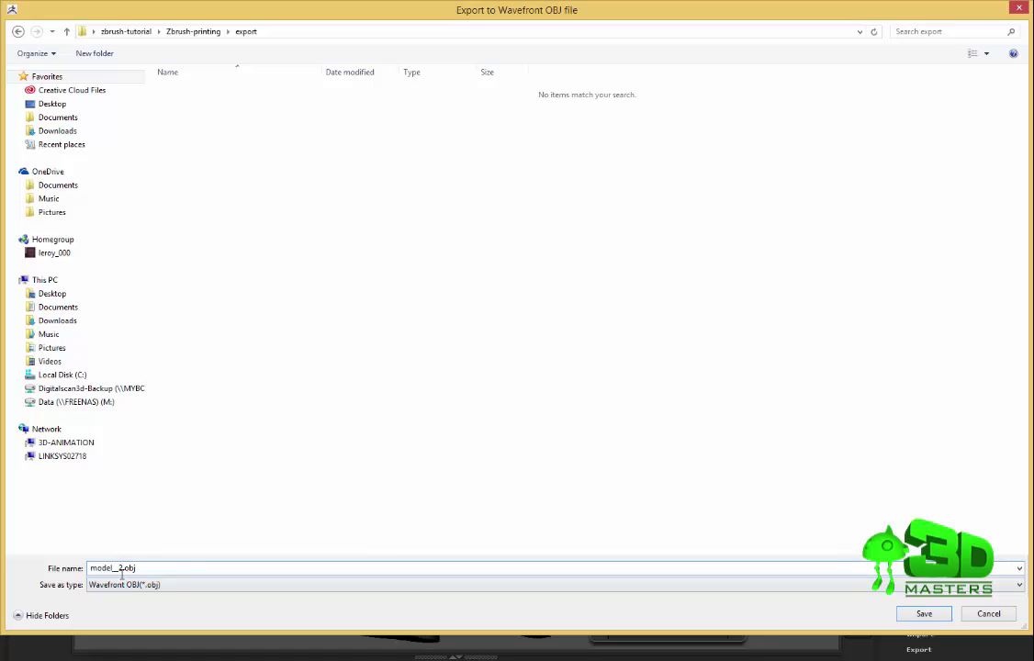
{"action": "type", "text": "_"}
{"action": "type", "text": "no"}
{"action": "type", "text": "-ud"}
{"action": "type", "text": "v"}
{"action": "key", "text": "BackSpace"}
{"action": "left_click", "coordinate": [916, 613]}
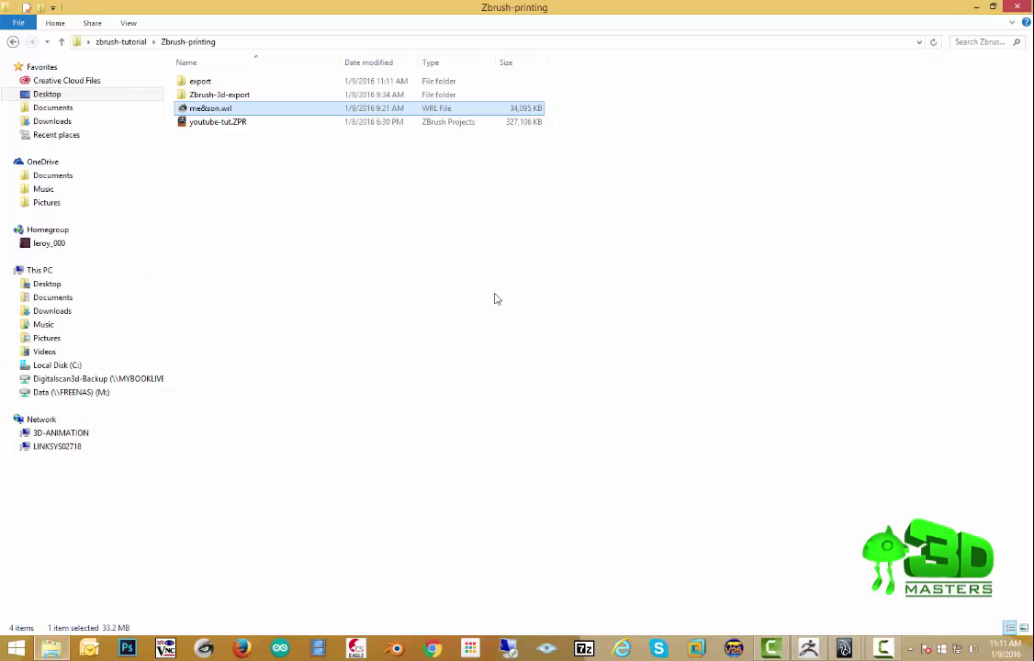
Open the export folder and launch model__2-no-uv.obj in MeshLab.
{"action": "double_click", "coordinate": [202, 82]}
{"action": "left_click", "coordinate": [303, 109]}
{"action": "left_click", "coordinate": [220, 121]}
{"action": "left_click", "coordinate": [266, 115]}
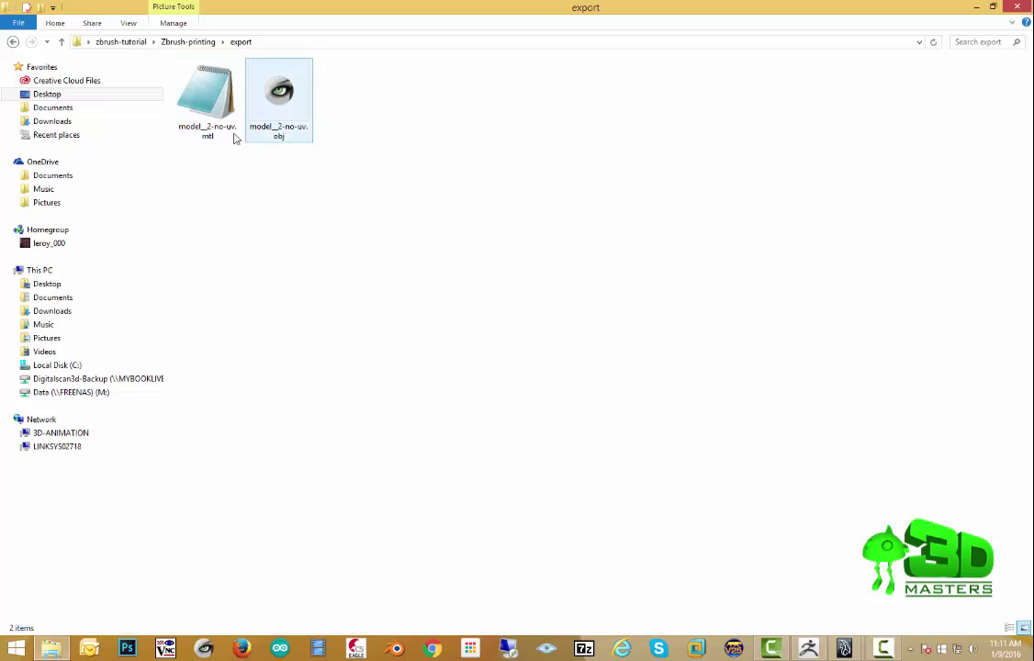
{"action": "left_click", "coordinate": [278, 101]}
{"action": "double_click", "coordinate": [278, 103]}
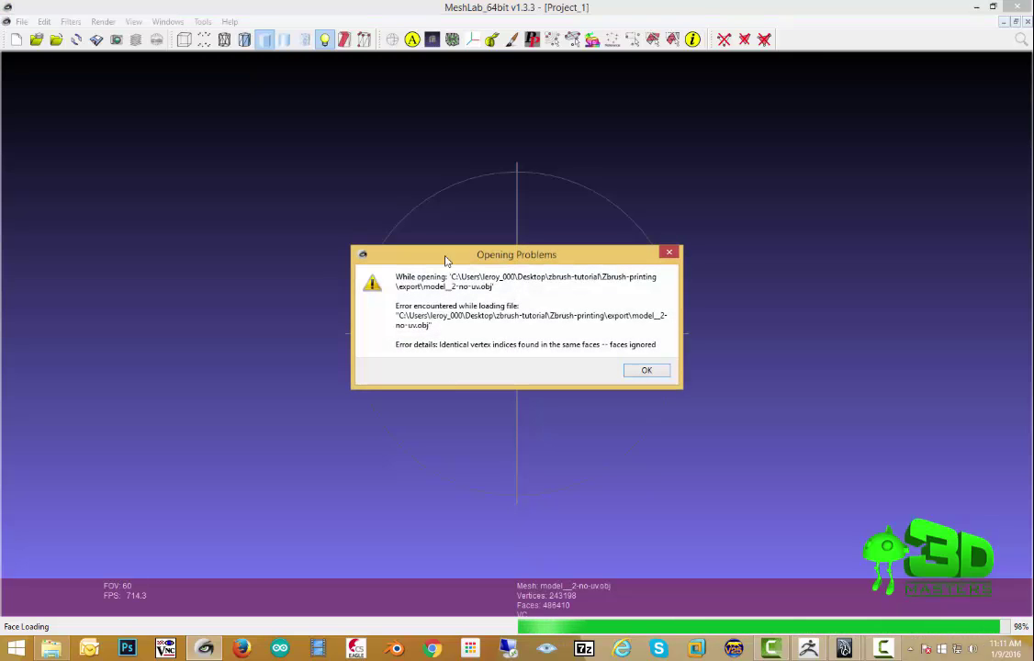
Dismiss the opening-problems message, orbit the grey untextured mesh, then close MeshLab.
{"action": "left_click", "coordinate": [649, 372]}
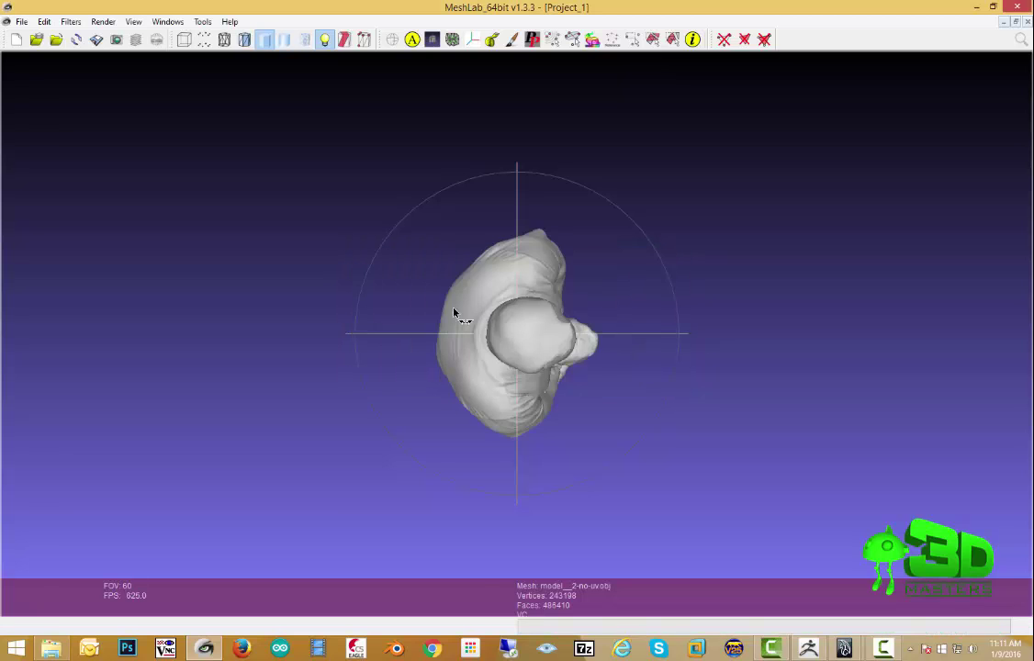
{"action": "left_click_drag", "start_coordinate": [454, 285], "coordinate": [713, 150]}
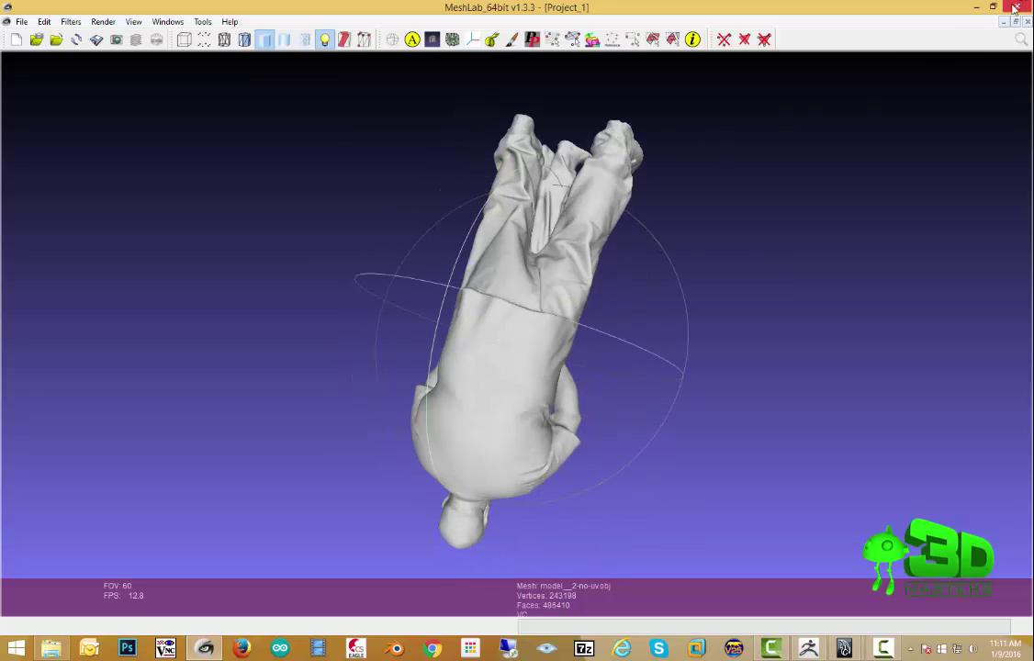
{"action": "key", "text": "alt+Tab"}
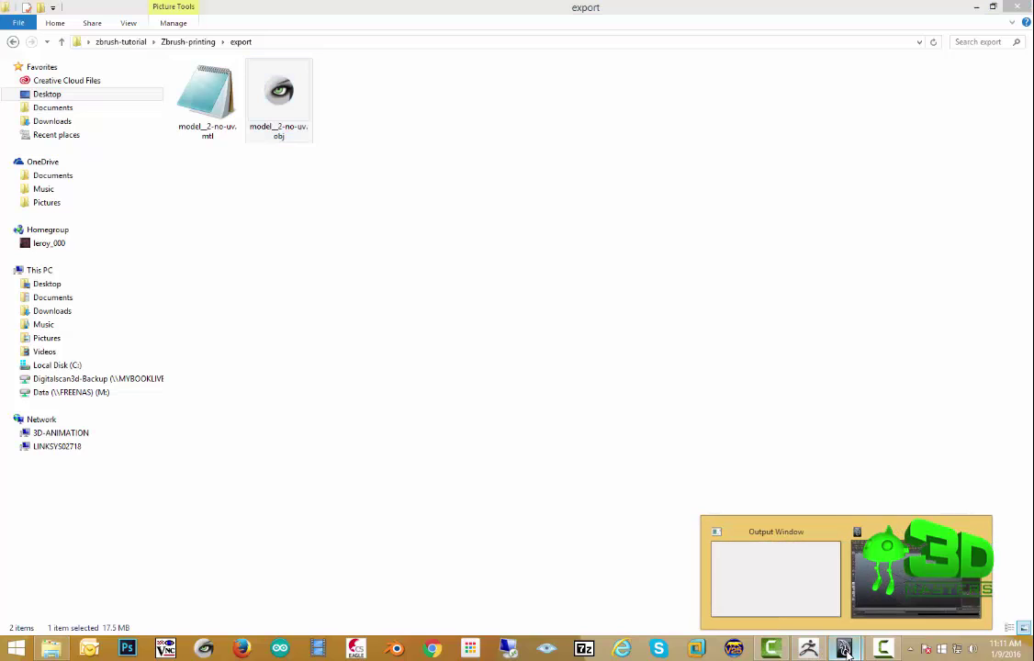
{"action": "left_click", "coordinate": [844, 649]}
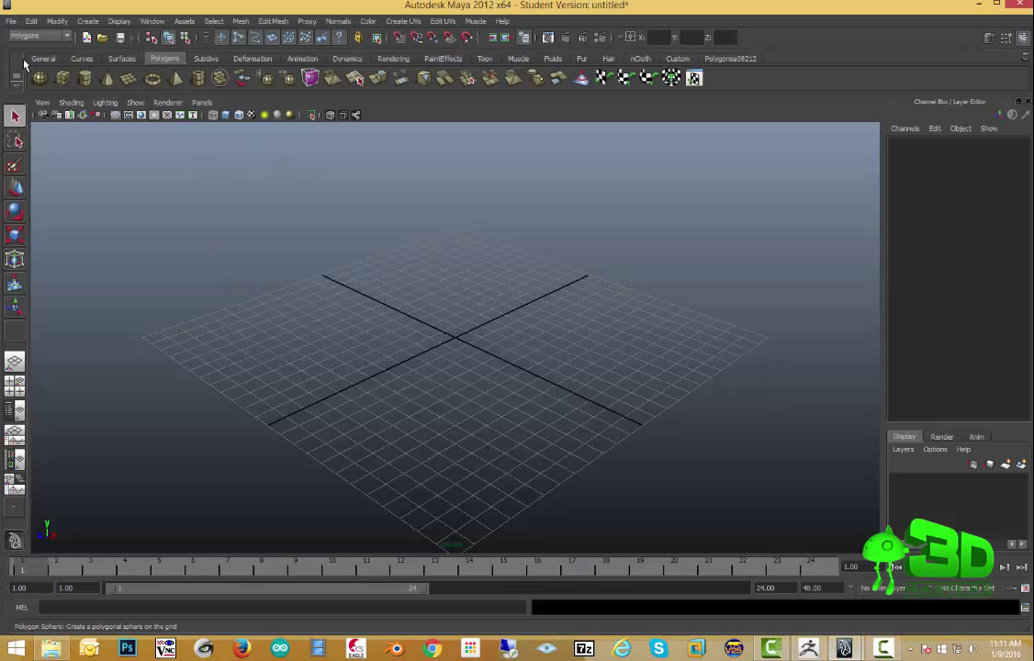
{"action": "left_click", "coordinate": [11, 21]}
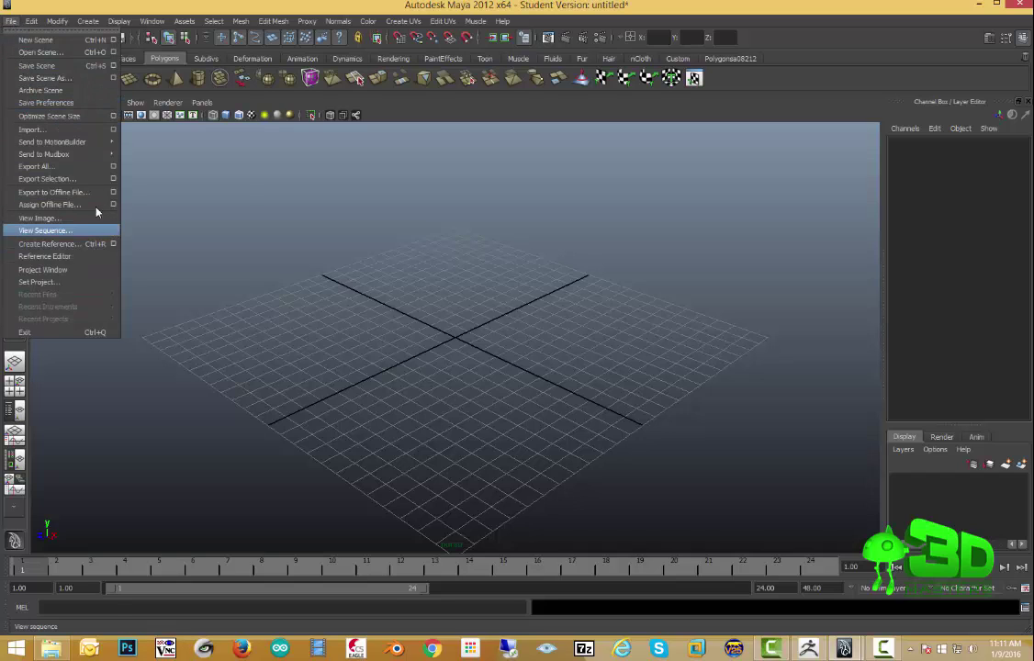
{"action": "left_click", "coordinate": [69, 135]}
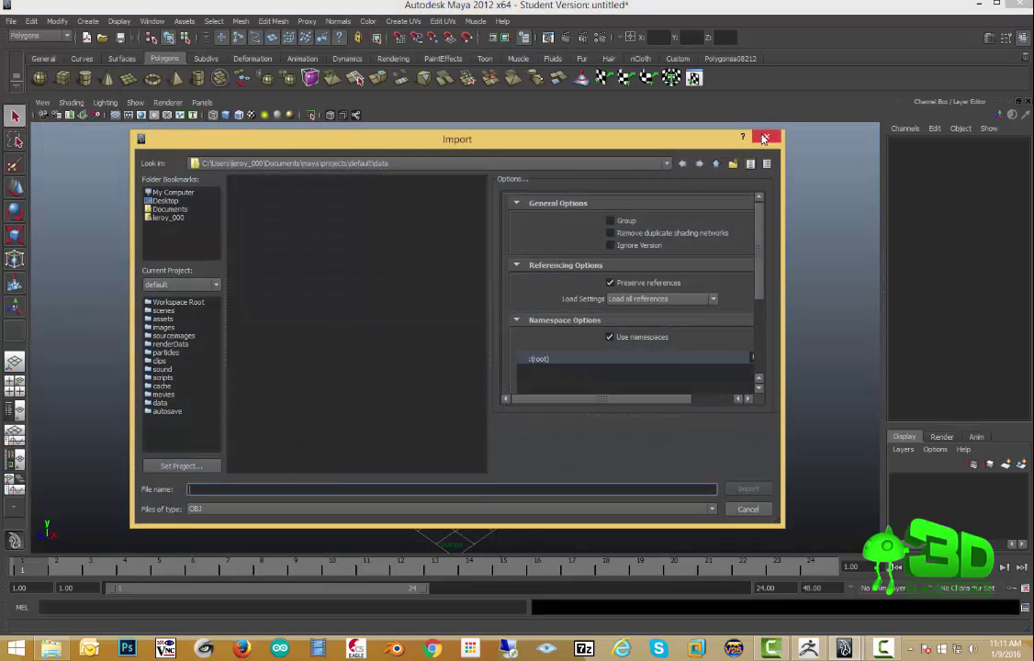
{"action": "key", "text": "Escape"}
{"action": "left_click", "coordinate": [11, 21]}
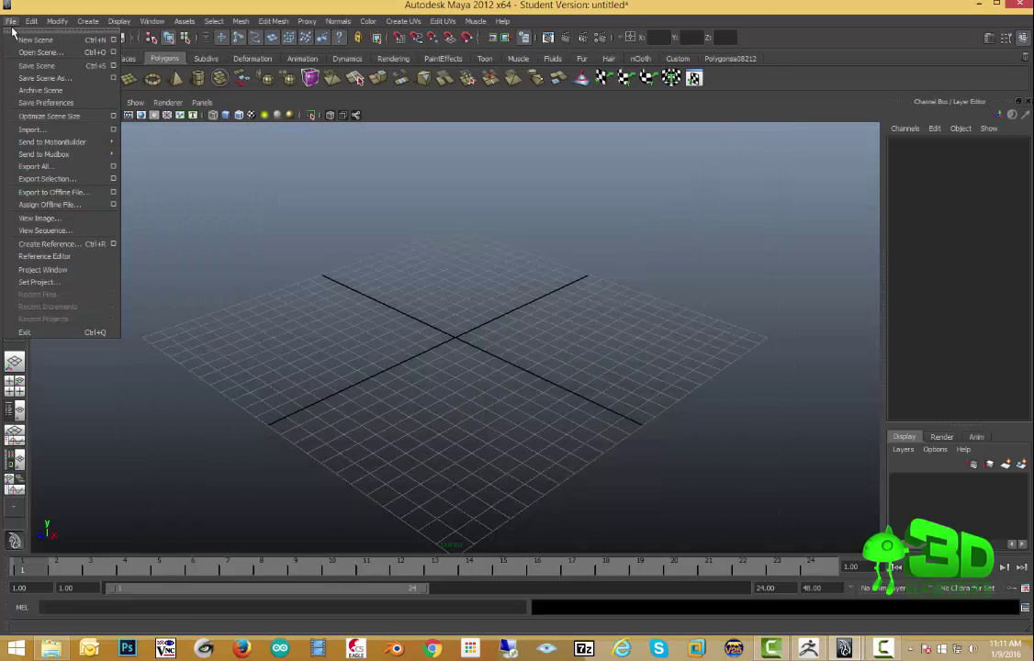
{"action": "left_click", "coordinate": [80, 129]}
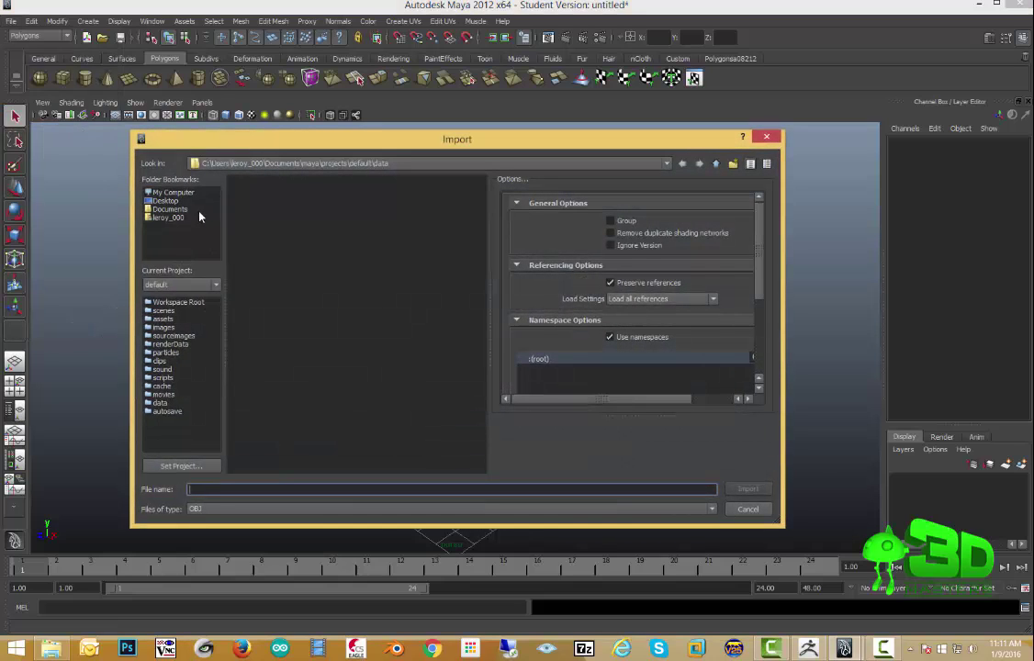
{"action": "left_click", "coordinate": [165, 201]}
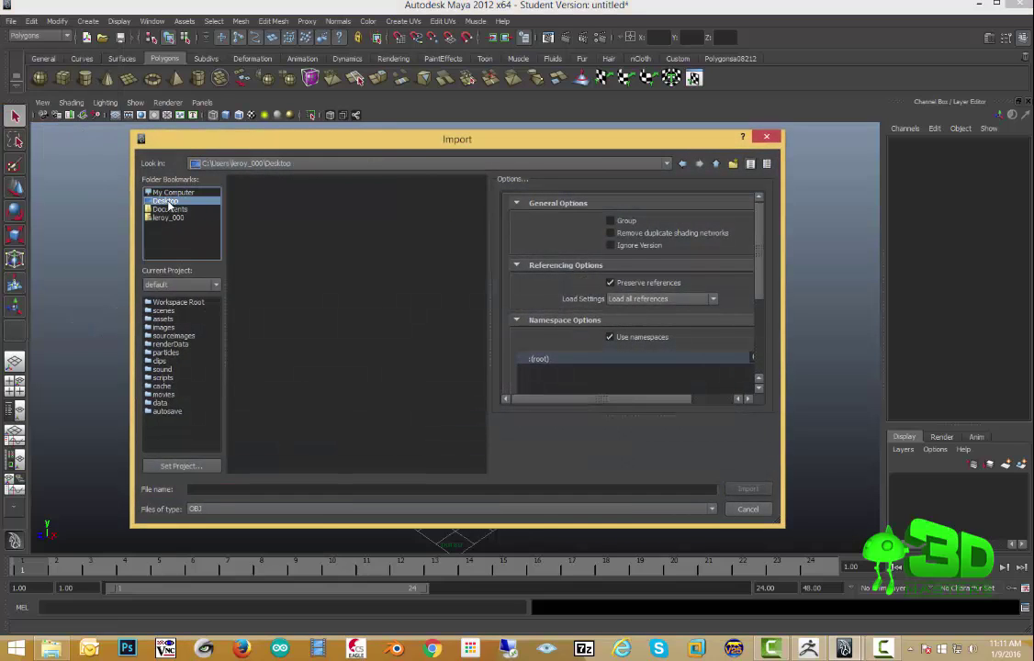
{"action": "left_click", "coordinate": [249, 223]}
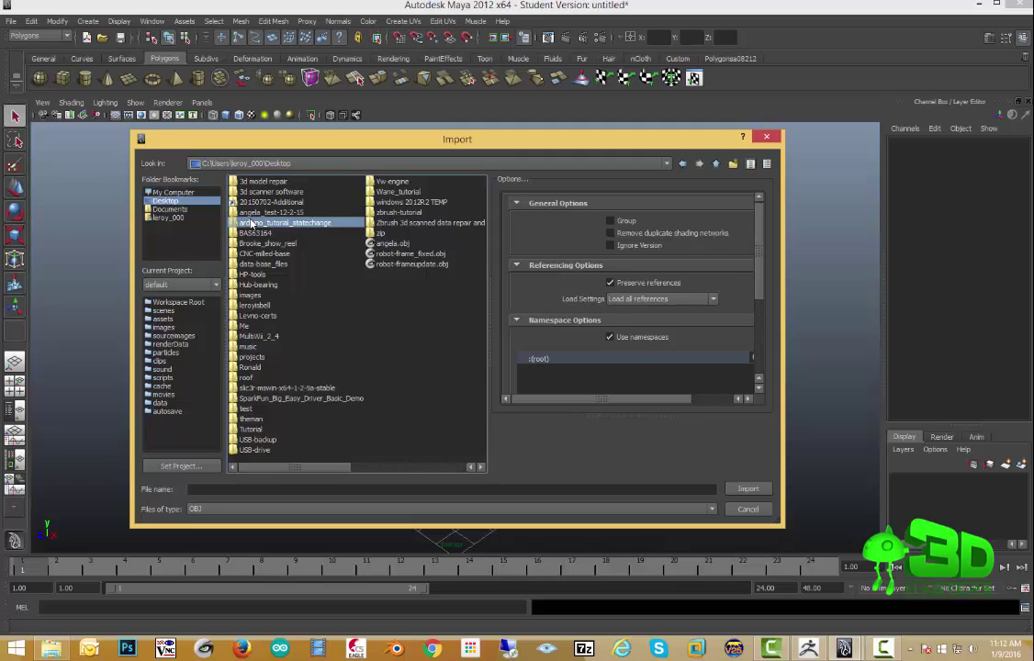
{"action": "key", "text": "z"}
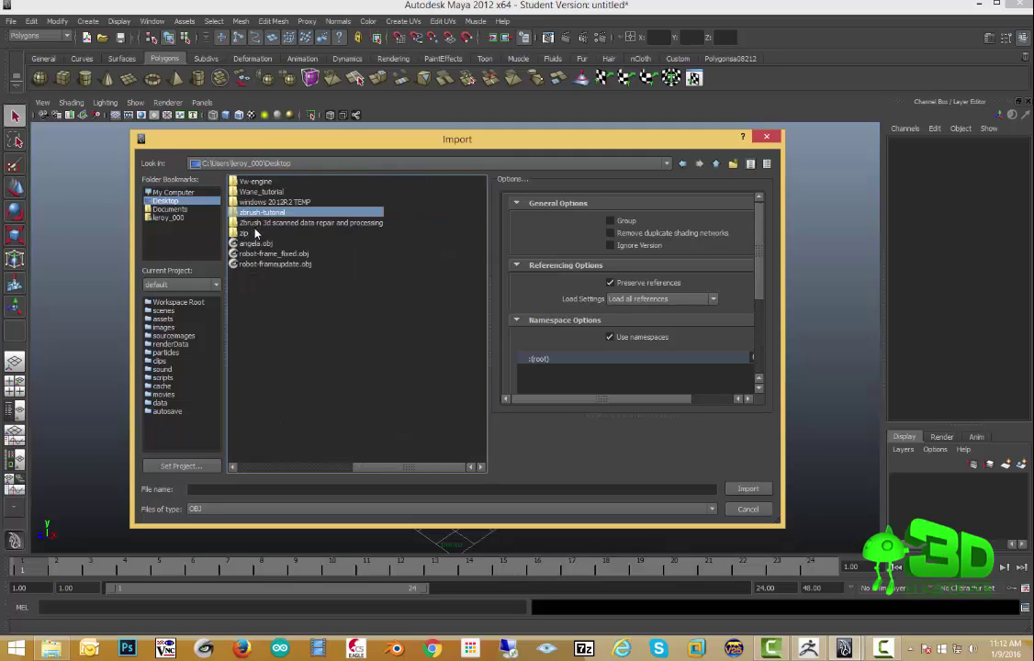
{"action": "key", "text": "Return"}
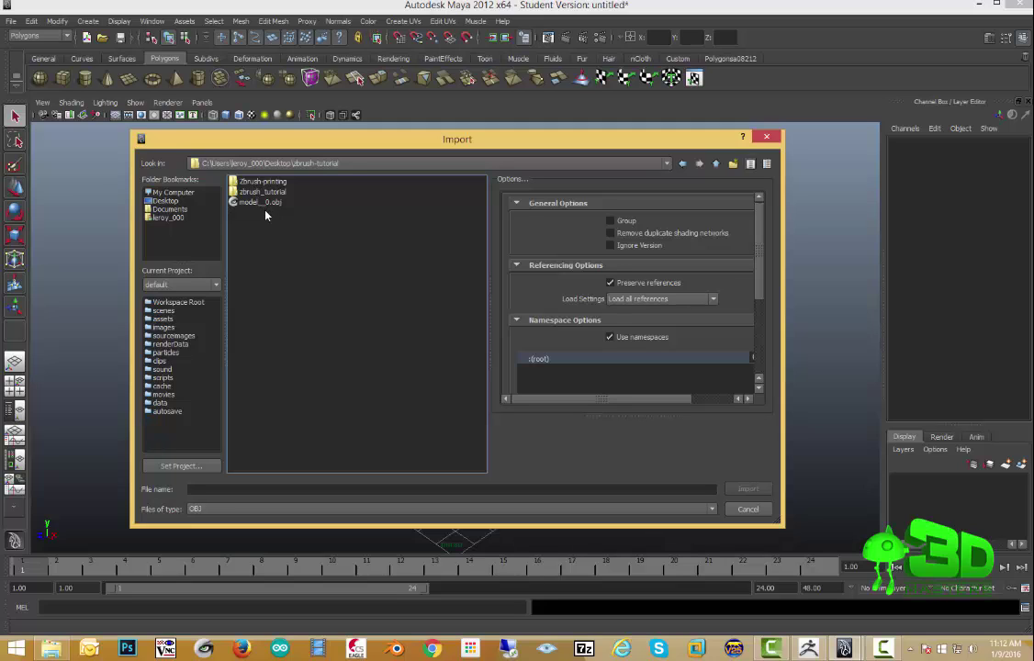
{"action": "left_click", "coordinate": [263, 203]}
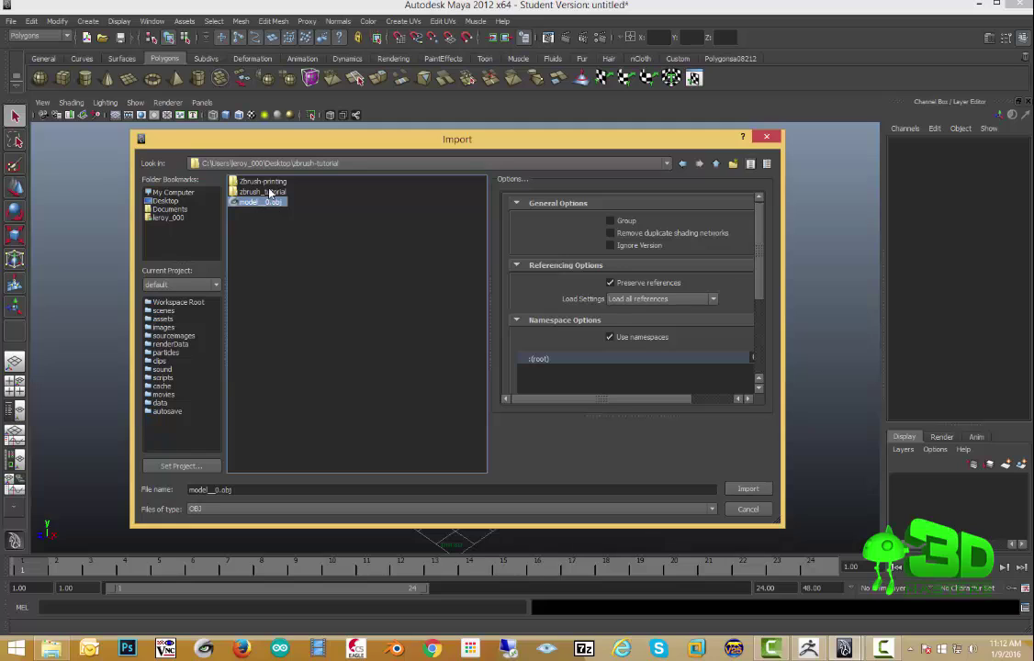
{"action": "double_click", "coordinate": [271, 192]}
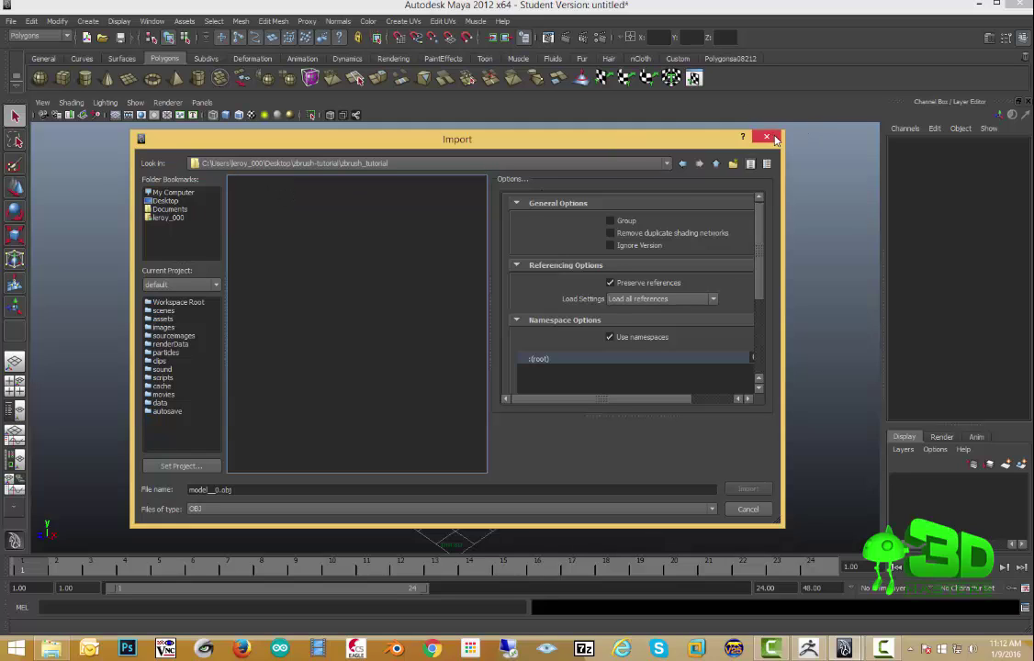
{"action": "key", "text": "Escape"}
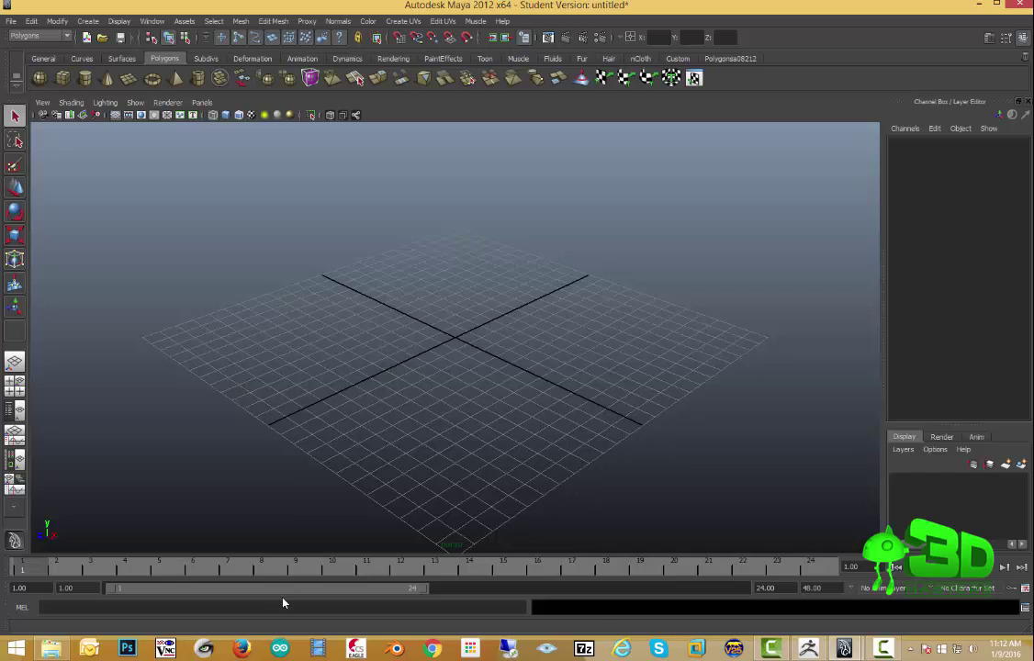
{"action": "left_click", "coordinate": [51, 649]}
{"action": "left_click", "coordinate": [278, 96]}
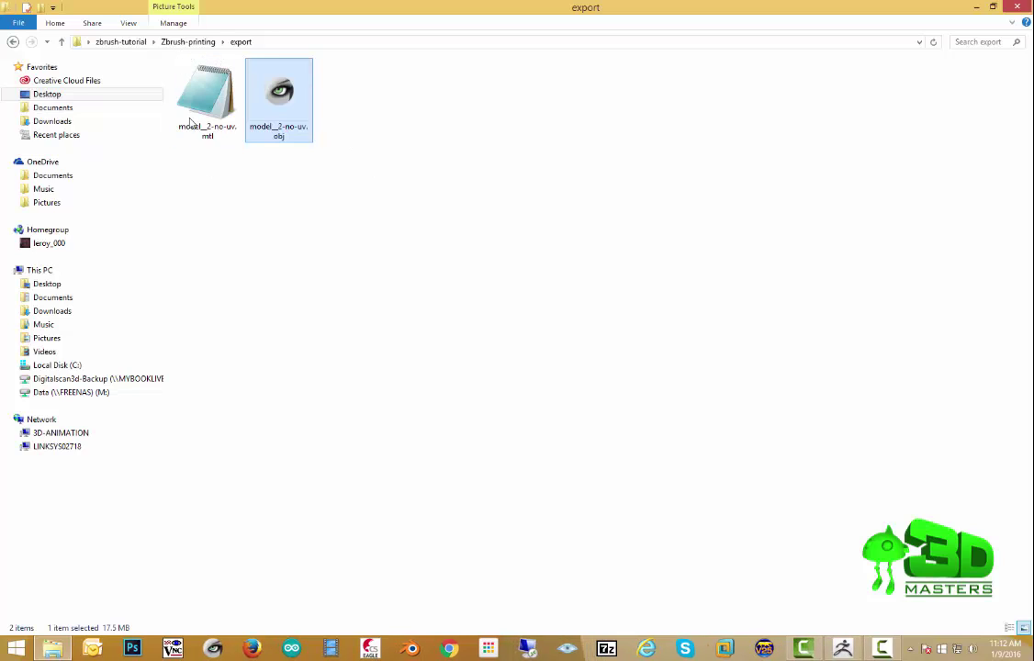
{"action": "key", "text": "super"}
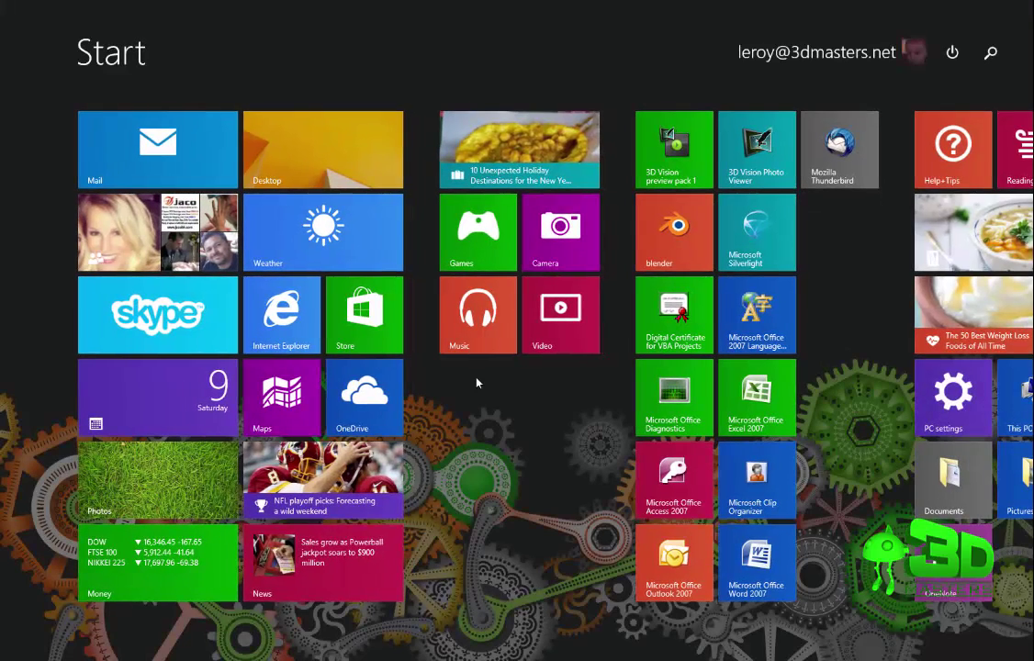
{"action": "type", "text": "maya"}
{"action": "key", "text": "super"}
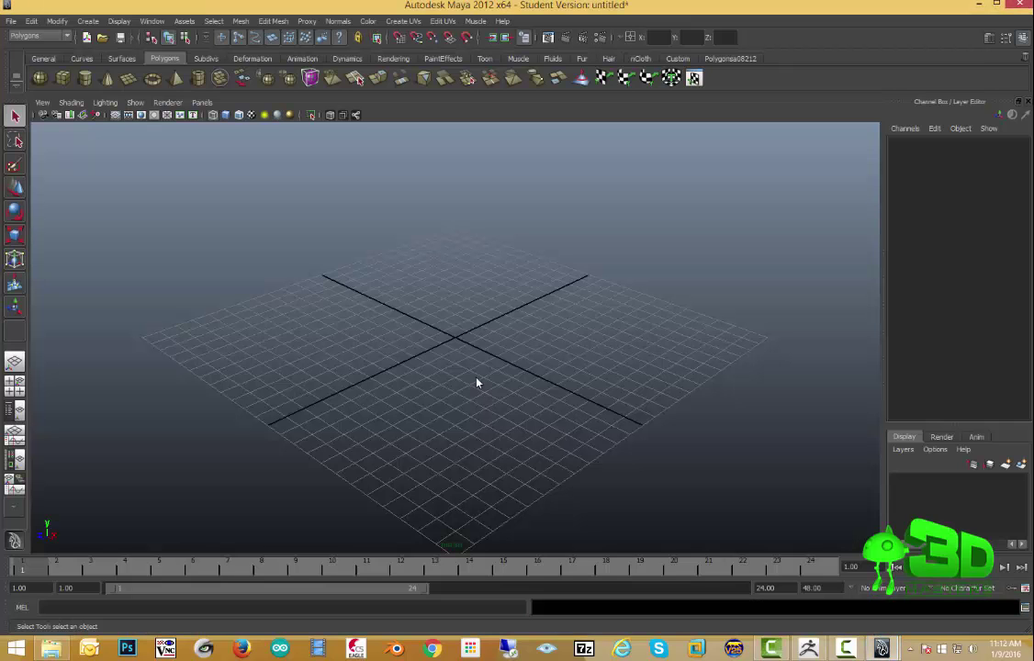
Start File > Import and browse to zbrush-tutorial\Zbrush-printing\export.
{"action": "left_click", "coordinate": [10, 21]}
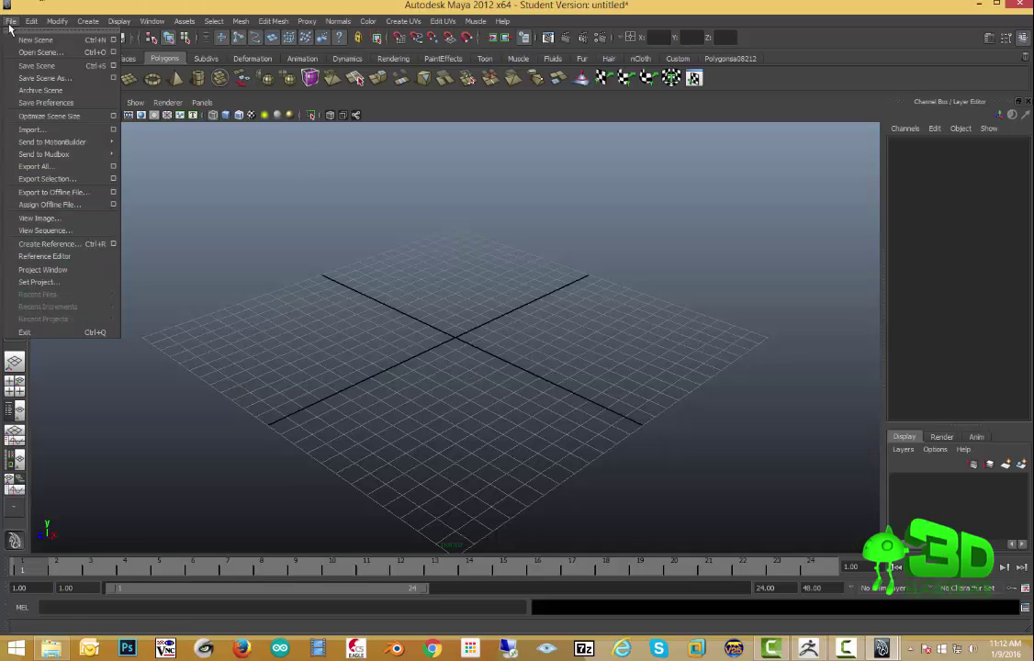
{"action": "left_click", "coordinate": [68, 129]}
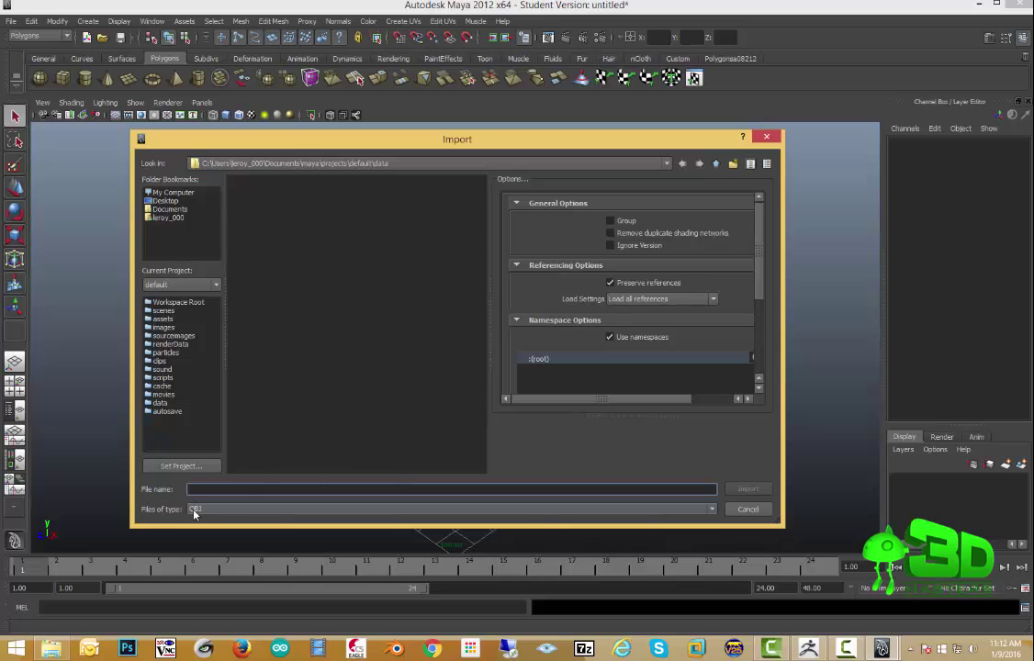
{"action": "left_click", "coordinate": [165, 200]}
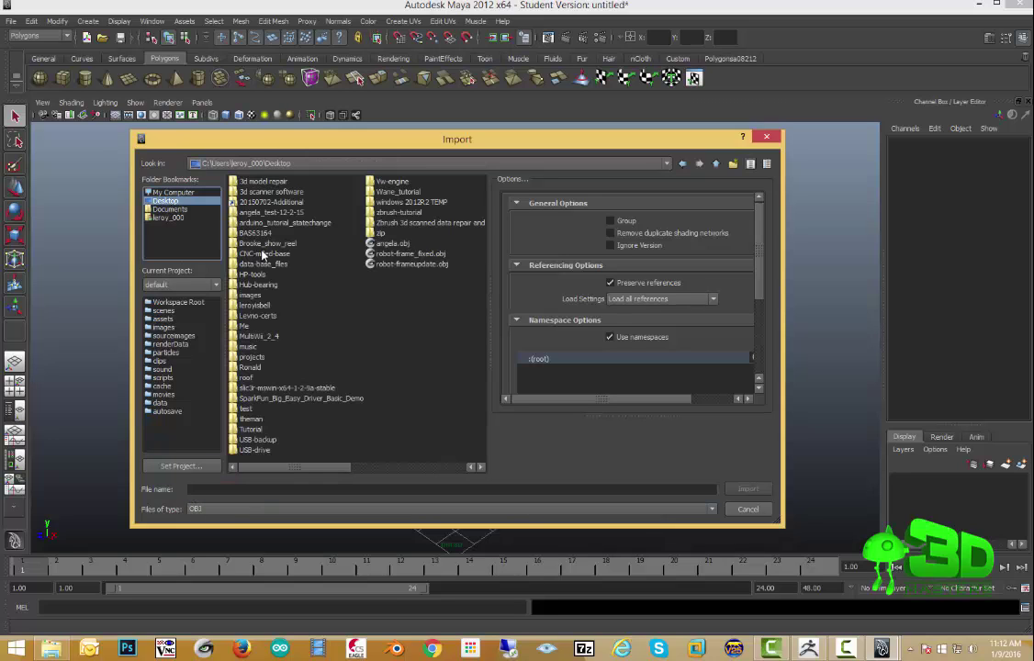
{"action": "double_click", "coordinate": [397, 212]}
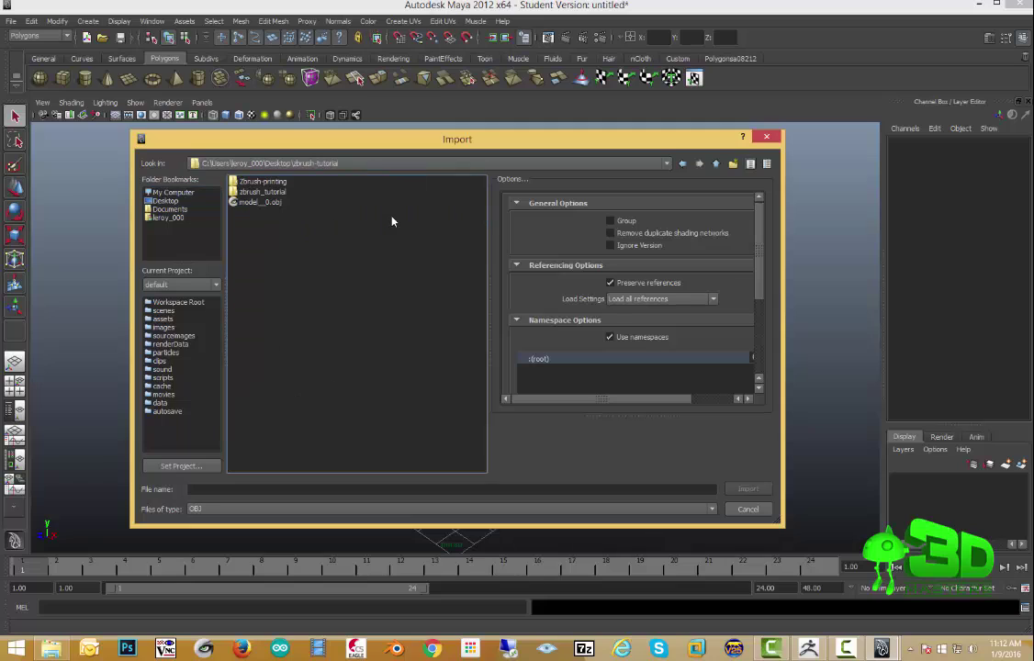
{"action": "double_click", "coordinate": [281, 194]}
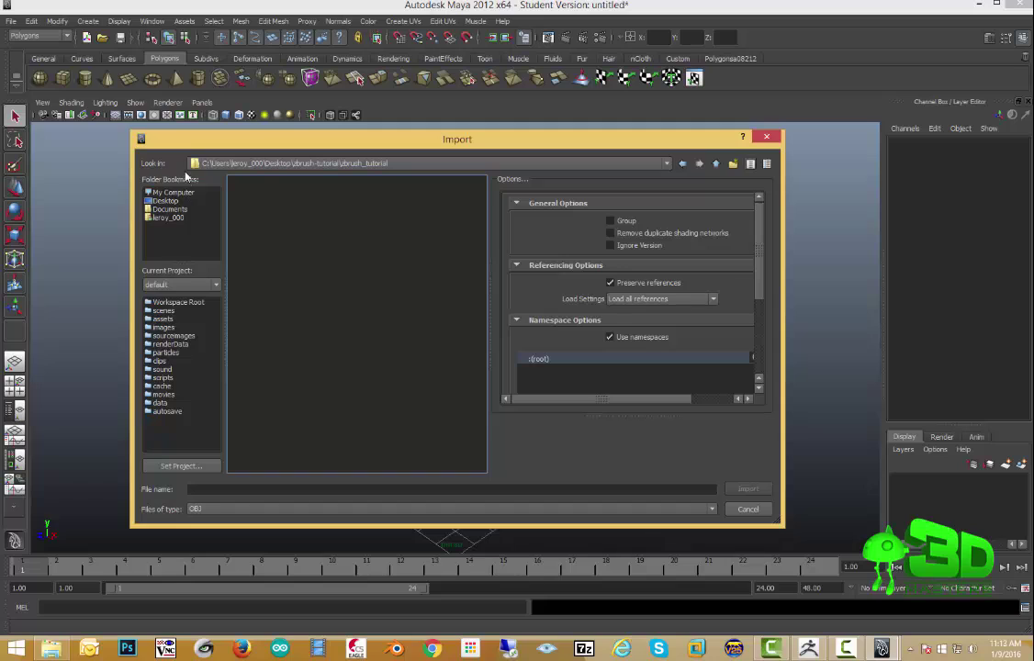
{"action": "left_click", "coordinate": [682, 163]}
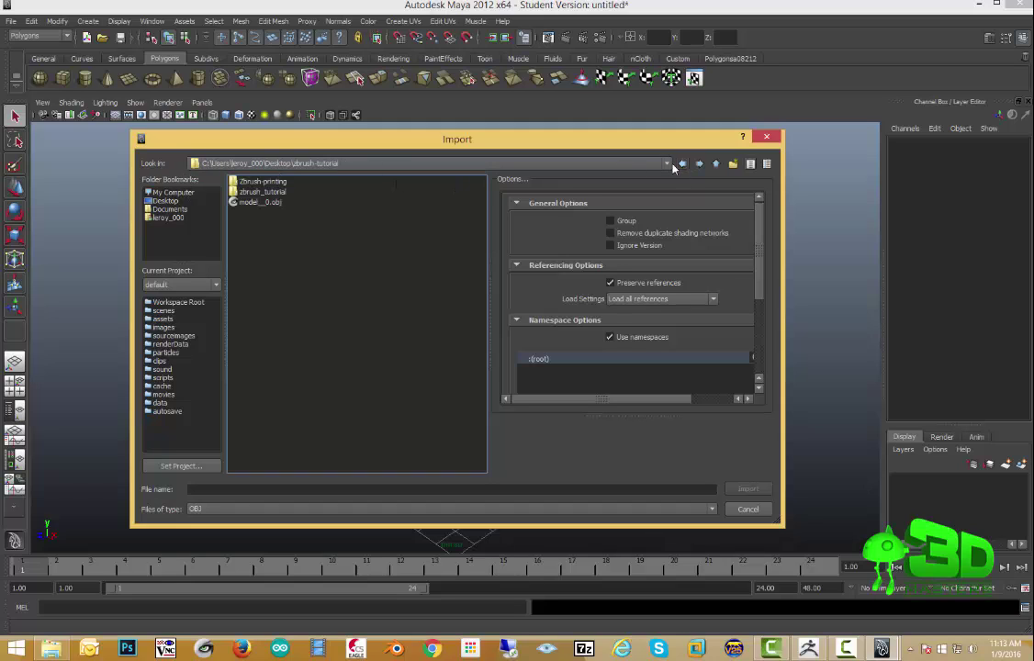
{"action": "double_click", "coordinate": [266, 180]}
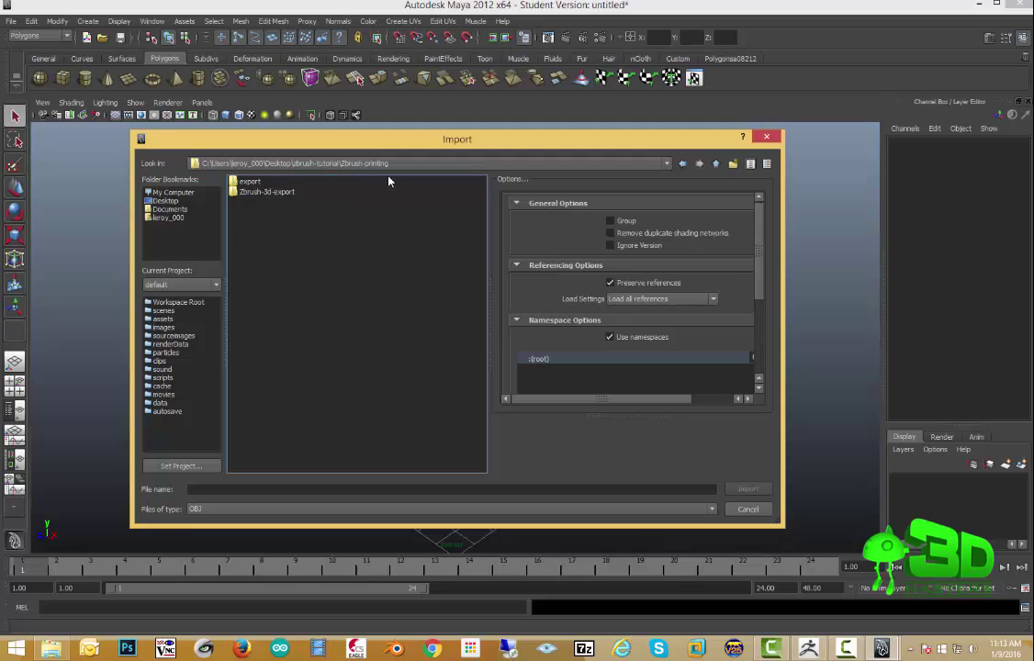
{"action": "double_click", "coordinate": [246, 183]}
Import model__2-no-uv.obj and read the 'index out of range' error in the Script Editor.
{"action": "left_click", "coordinate": [248, 182]}
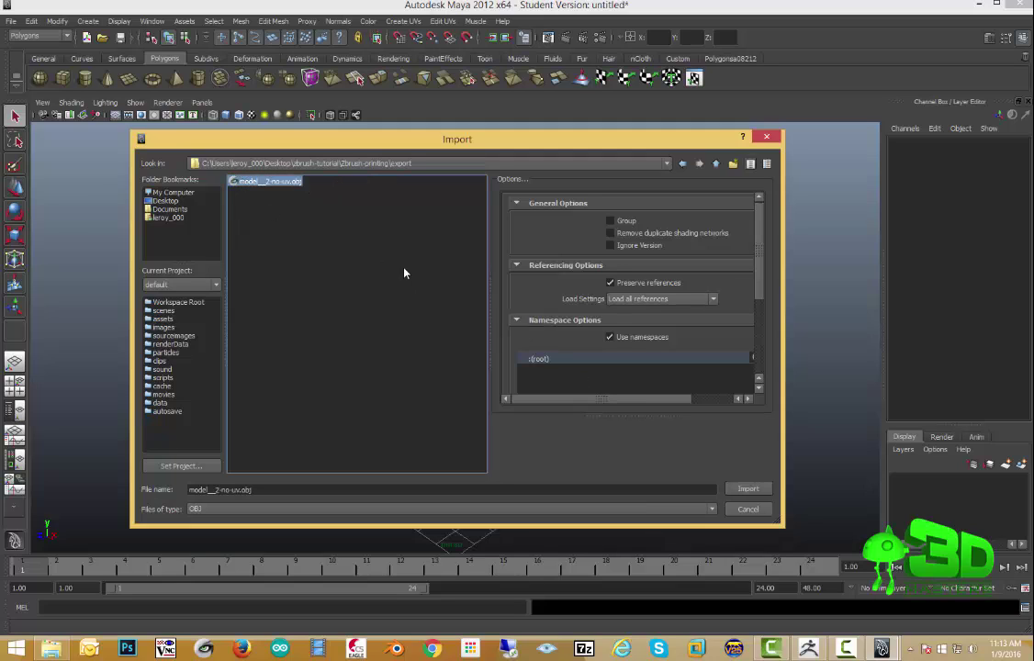
{"action": "left_click", "coordinate": [764, 490]}
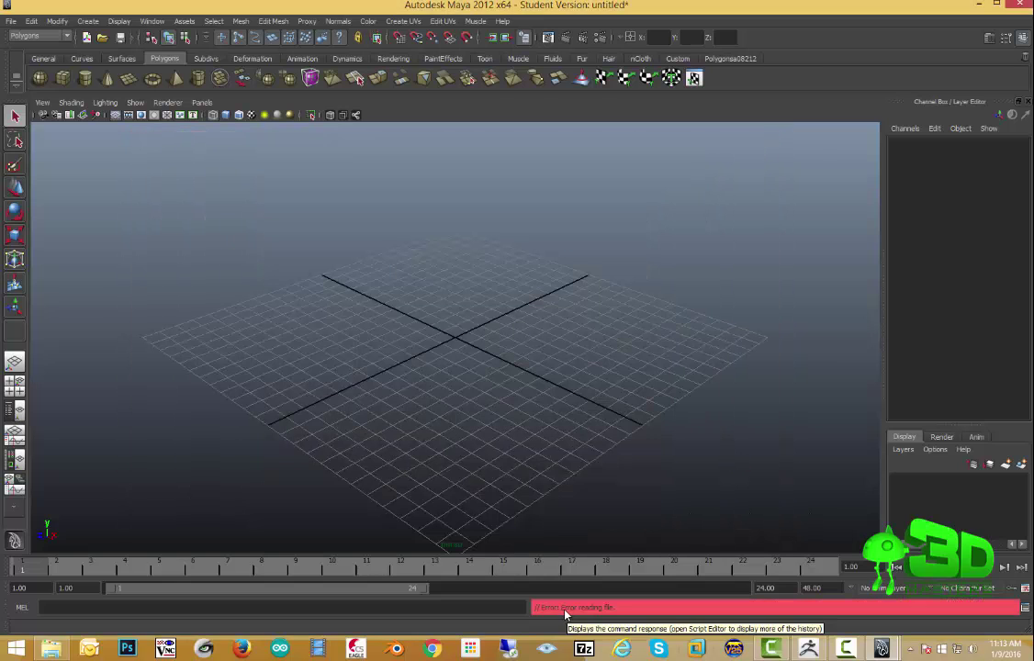
{"action": "left_click", "coordinate": [1024, 608]}
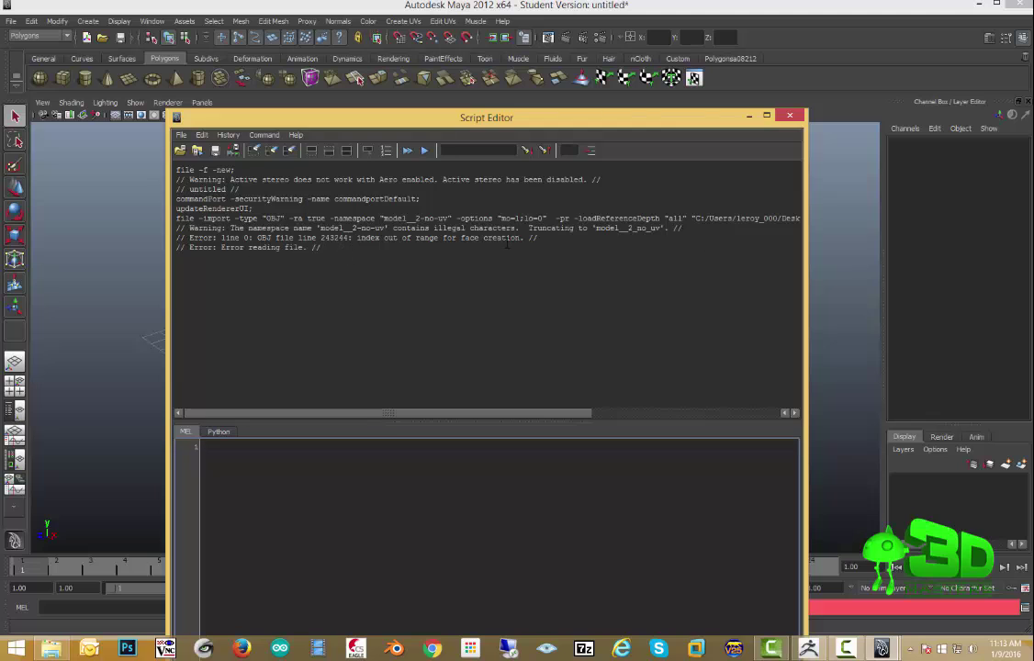
{"action": "left_click", "coordinate": [695, 106]}
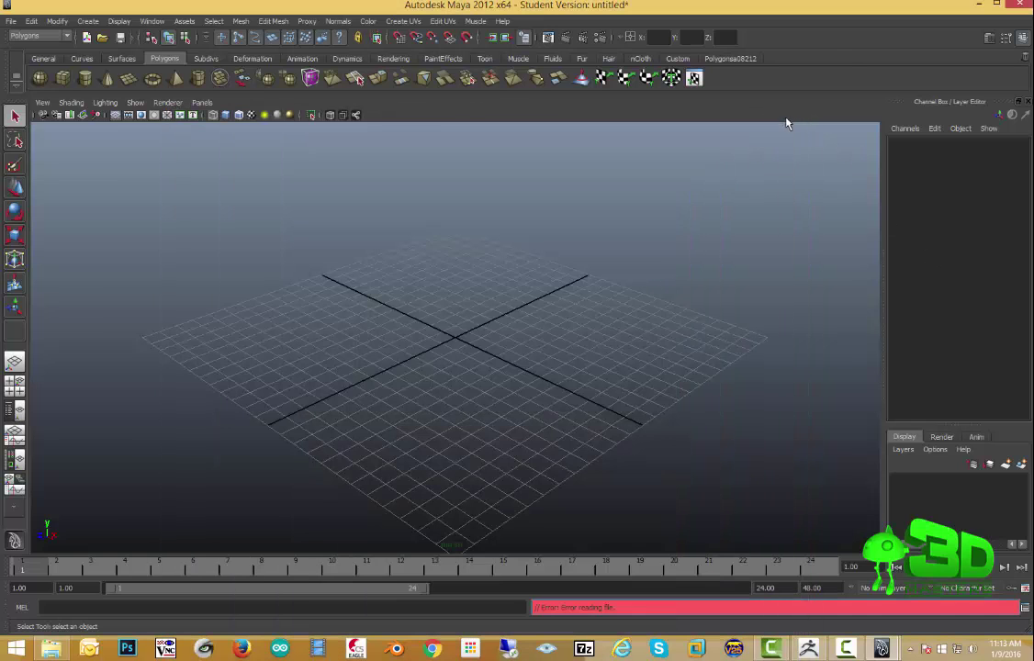
Minimize Maya and its Output Window, return to ZBrush, and expand the SubTool list showing model__2 and model__0.
{"action": "left_click", "coordinate": [979, 7]}
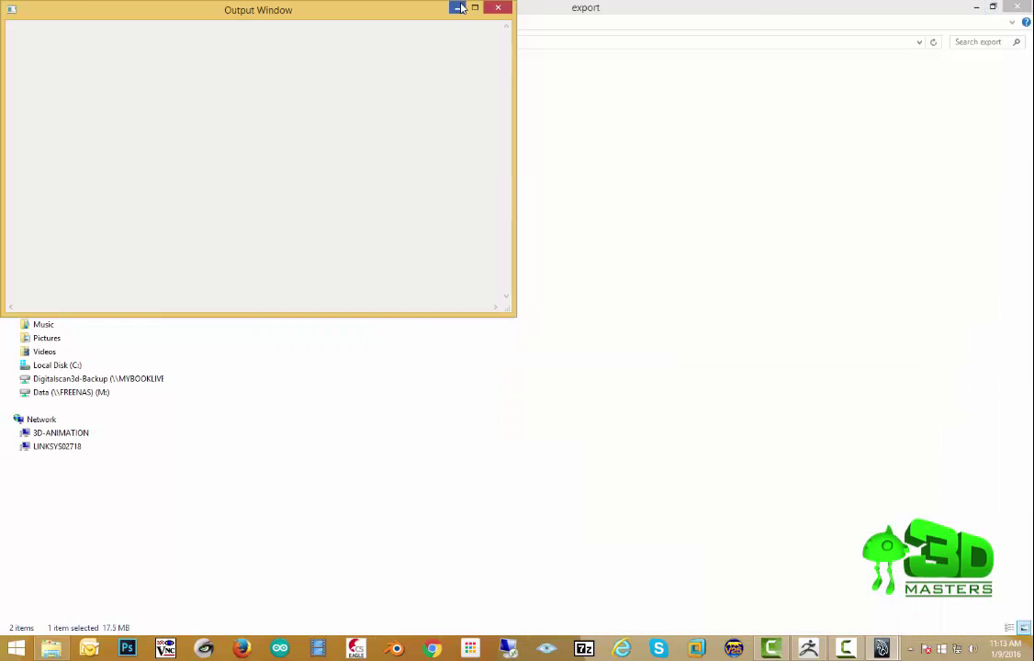
{"action": "left_click", "coordinate": [462, 8]}
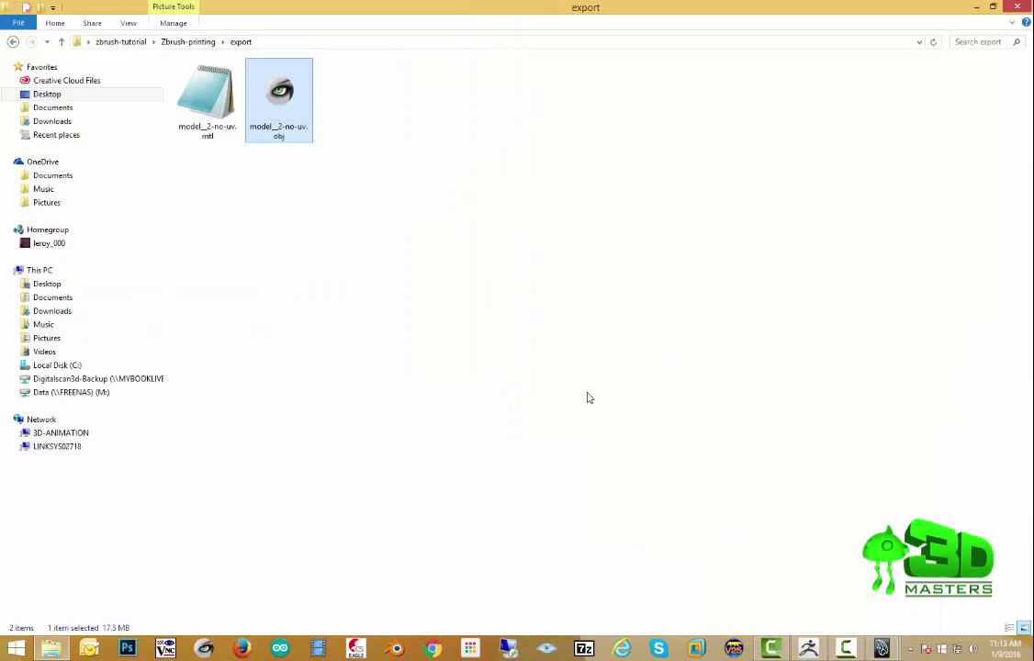
{"action": "left_click", "coordinate": [829, 654]}
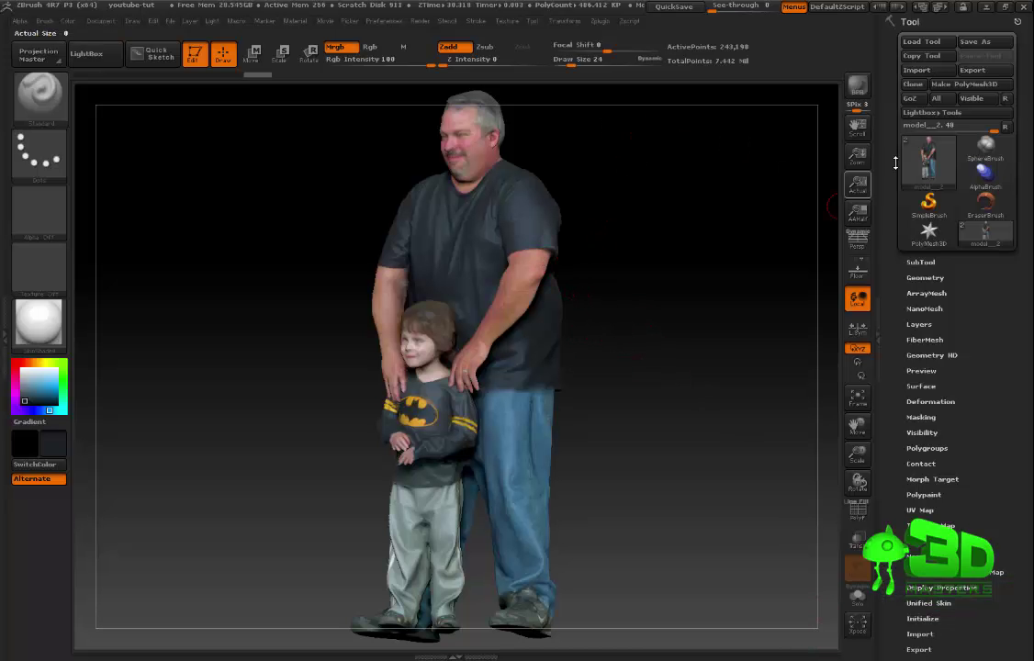
{"action": "left_click", "coordinate": [921, 261]}
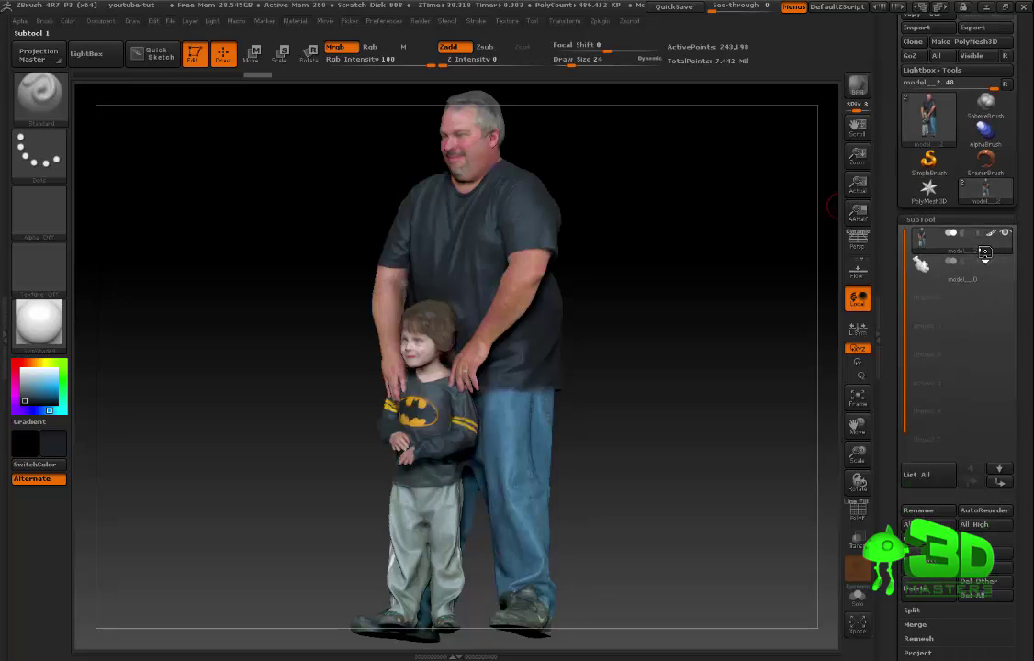
{"action": "scroll", "coordinate": [973, 248], "scroll_direction": "down", "scroll_amount": 1}
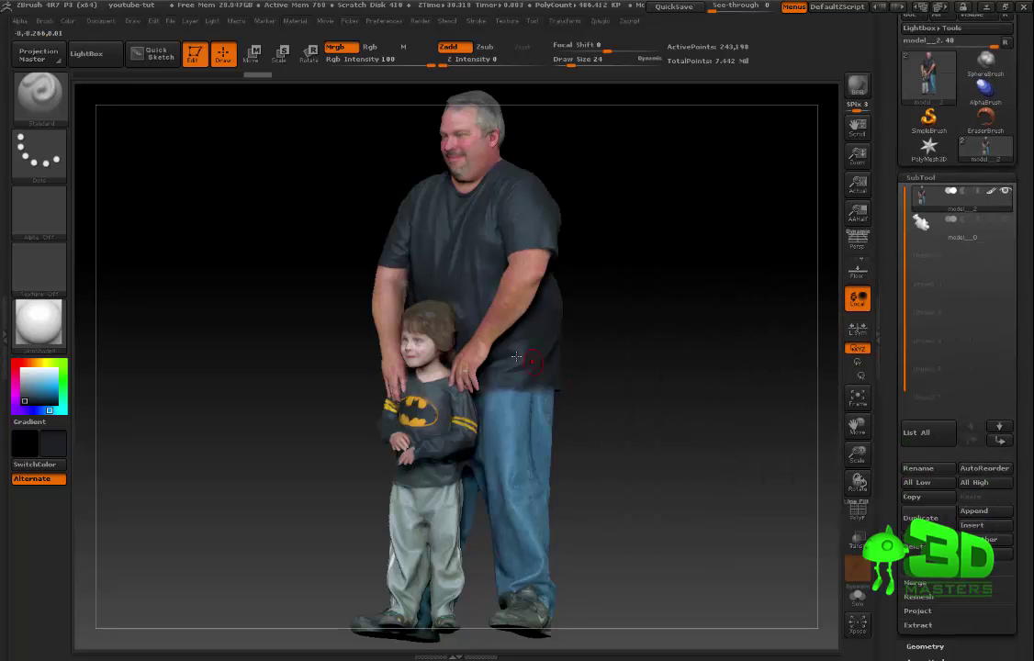
Toggle the polygroup overlay on and off while orbiting the scan.
{"action": "key", "text": "shift+f"}
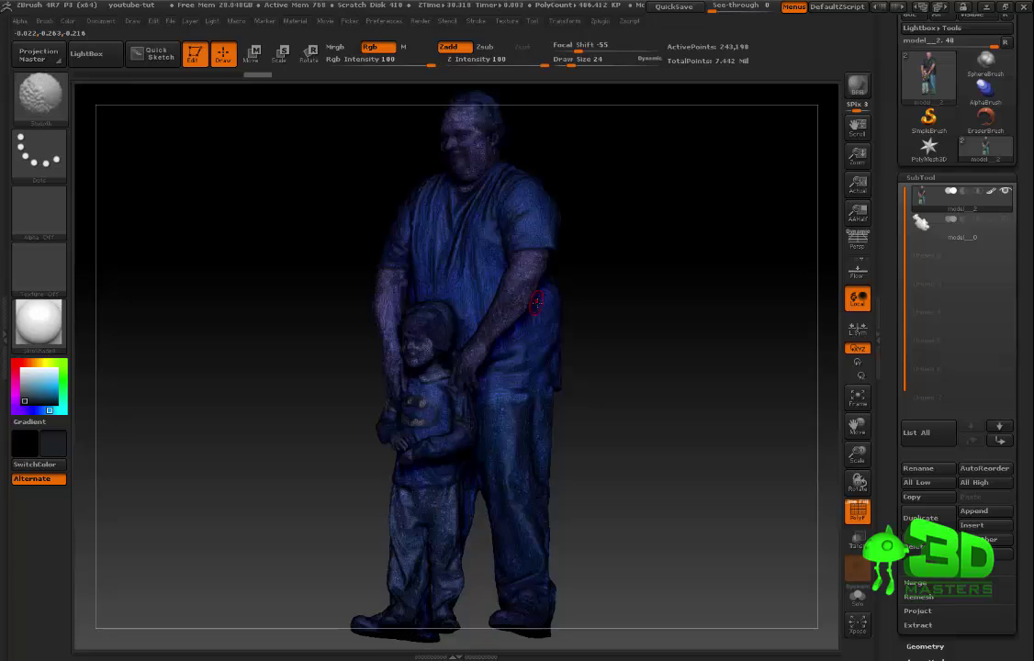
{"action": "mouse_move", "coordinate": [560, 312]}
{"action": "left_mouse_down"}
{"action": "mouse_move", "coordinate": [568, 347]}
{"action": "mouse_move", "coordinate": [441, 358]}
{"action": "mouse_move", "coordinate": [661, 338]}
{"action": "mouse_move", "coordinate": [558, 334]}
{"action": "mouse_move", "coordinate": [637, 335]}
{"action": "left_mouse_up"}
{"action": "key", "text": "shift+f"}
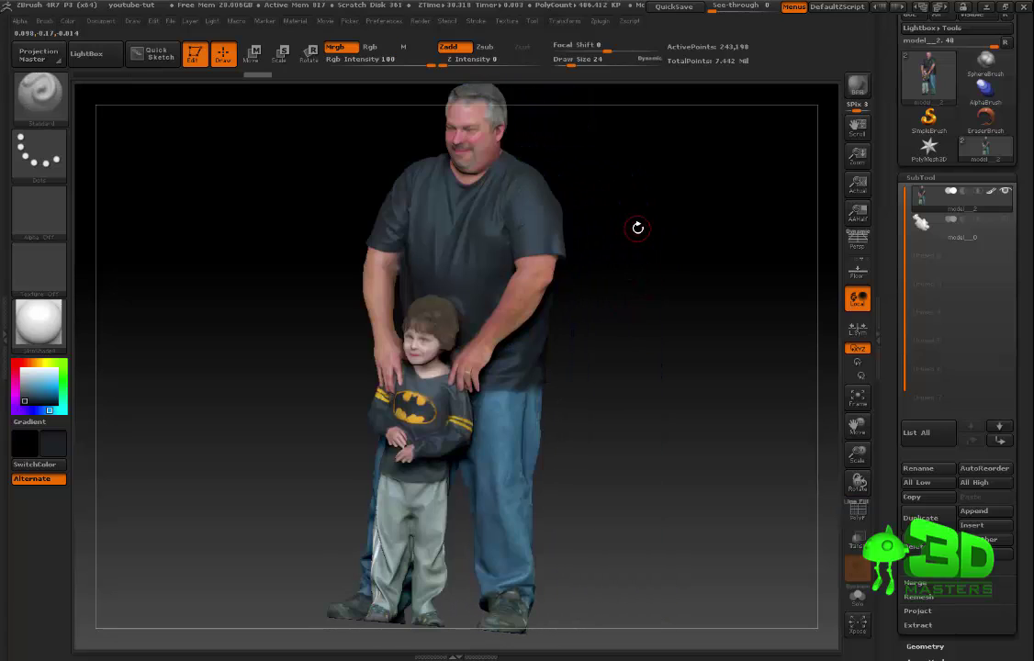
Switch between smoothing and standard brushes, clear the mask, and snap the scan to a side view.
{"action": "key", "text": "b"}
{"action": "key", "text": "c"}
{"action": "key", "text": "b"}
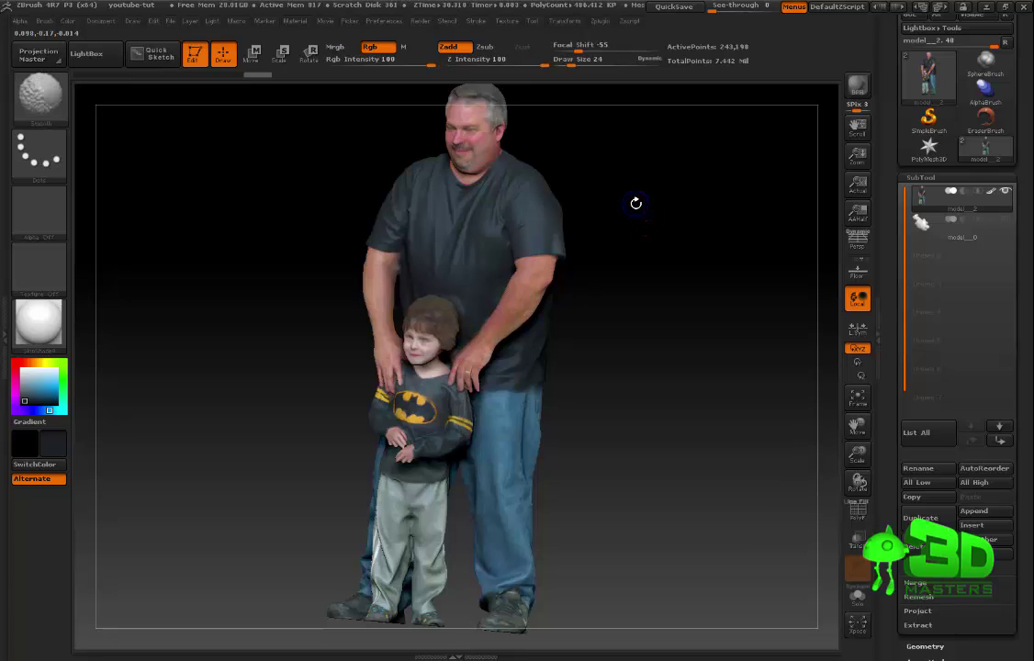
{"action": "key", "text": "b"}
{"action": "key", "text": "s"}
{"action": "key", "text": "t"}
{"action": "left_click_drag", "start_coordinate": [634, 204], "coordinate": [707, 298], "text": "ctrl"}
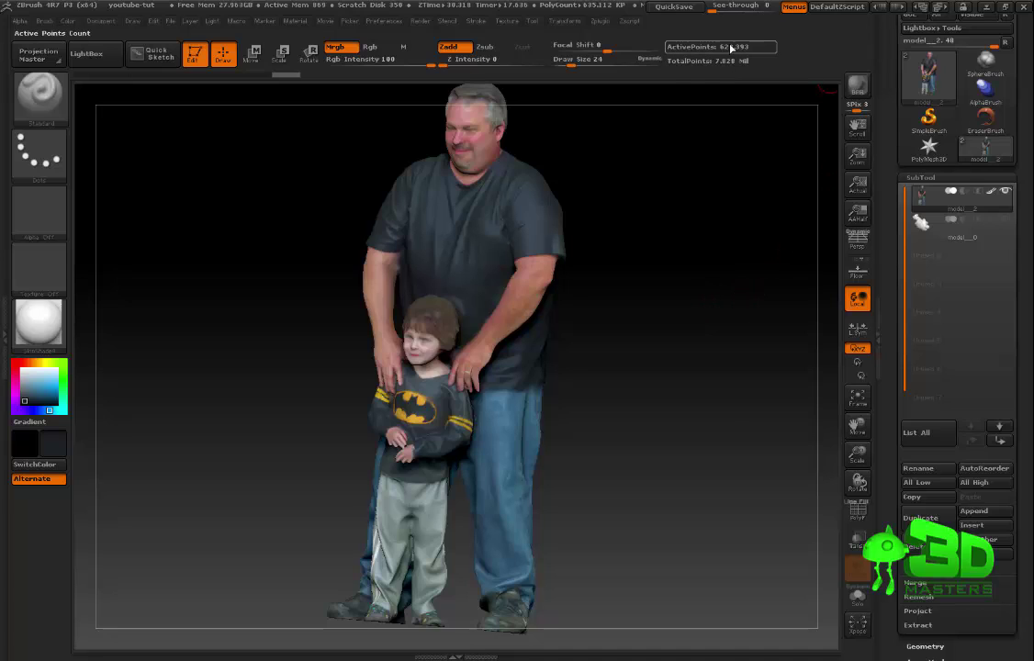
{"action": "key", "text": "shift"}
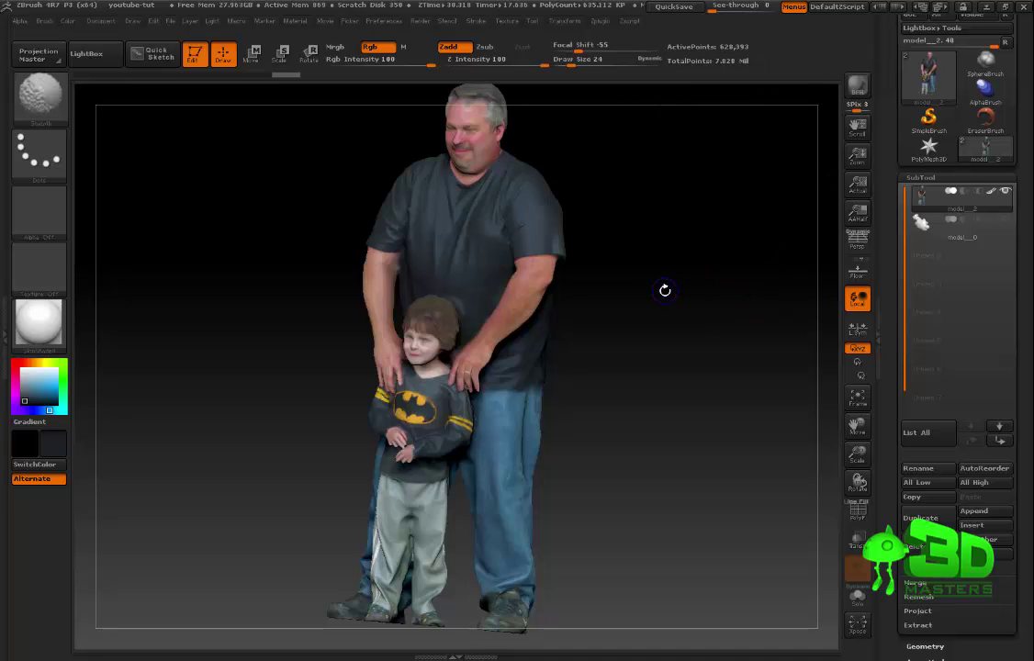
{"action": "mouse_move", "coordinate": [665, 290]}
{"action": "left_mouse_down"}
{"action": "mouse_move", "coordinate": [651, 323]}
{"action": "mouse_move", "coordinate": [331, 321]}
{"action": "left_mouse_up"}
Merge the scan into one polygroup with Polygroups > Auto Groups, then hide PolyF to show the texture.
{"action": "left_click", "coordinate": [915, 177]}
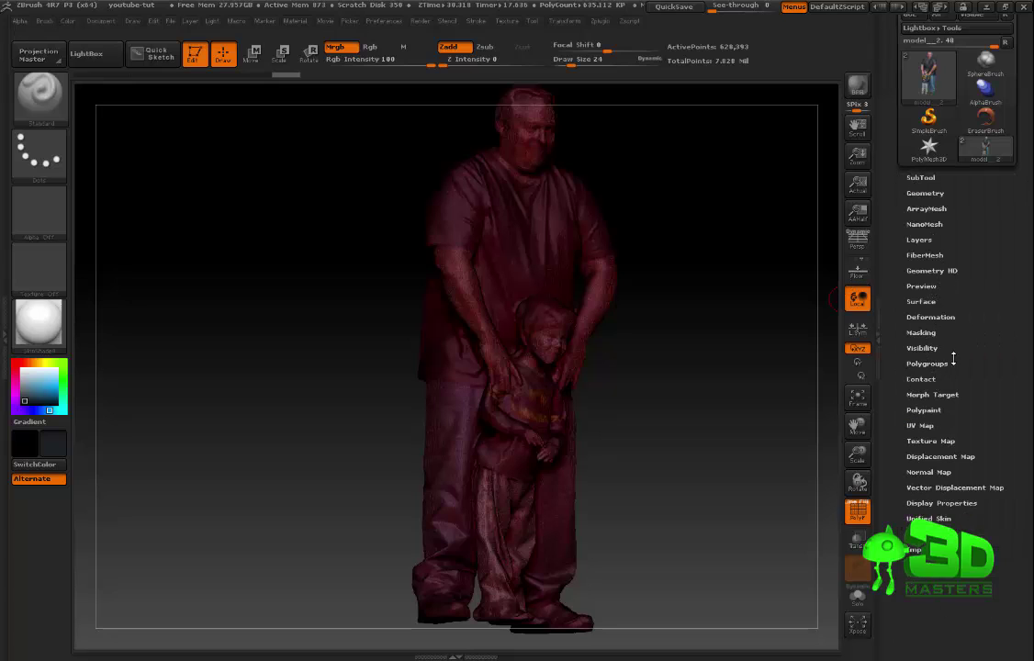
{"action": "left_click", "coordinate": [928, 363]}
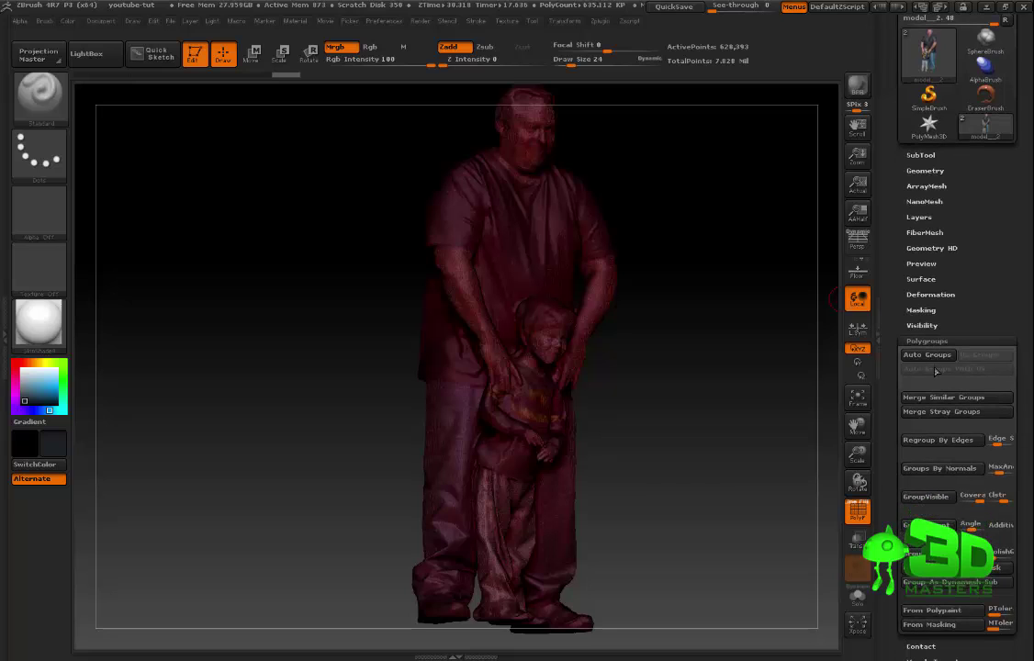
{"action": "left_click", "coordinate": [930, 355]}
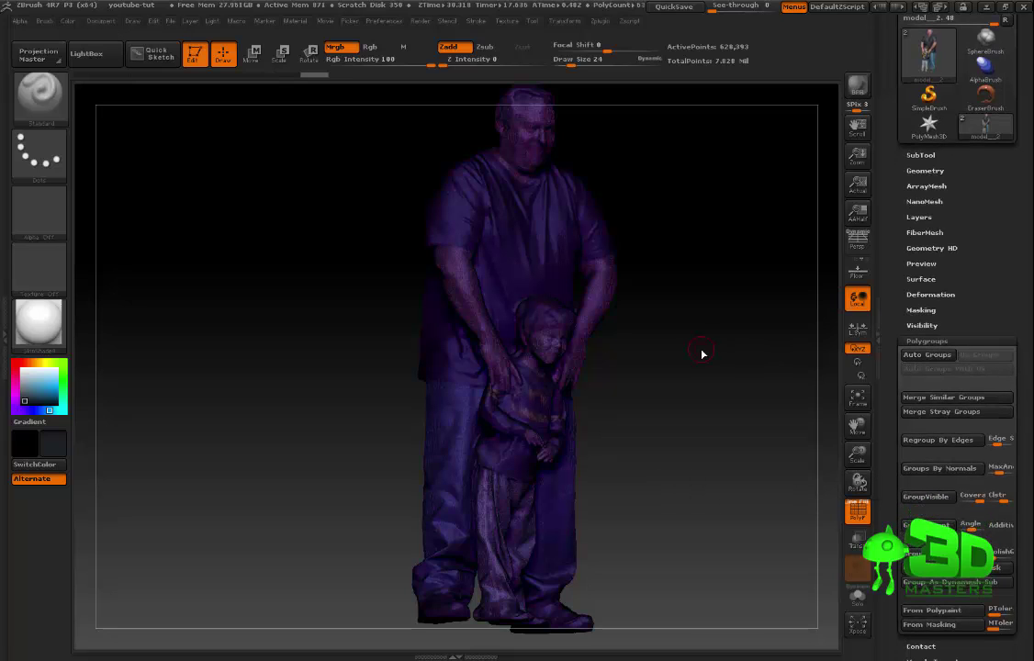
{"action": "left_click_drag", "start_coordinate": [685, 368], "coordinate": [630, 372]}
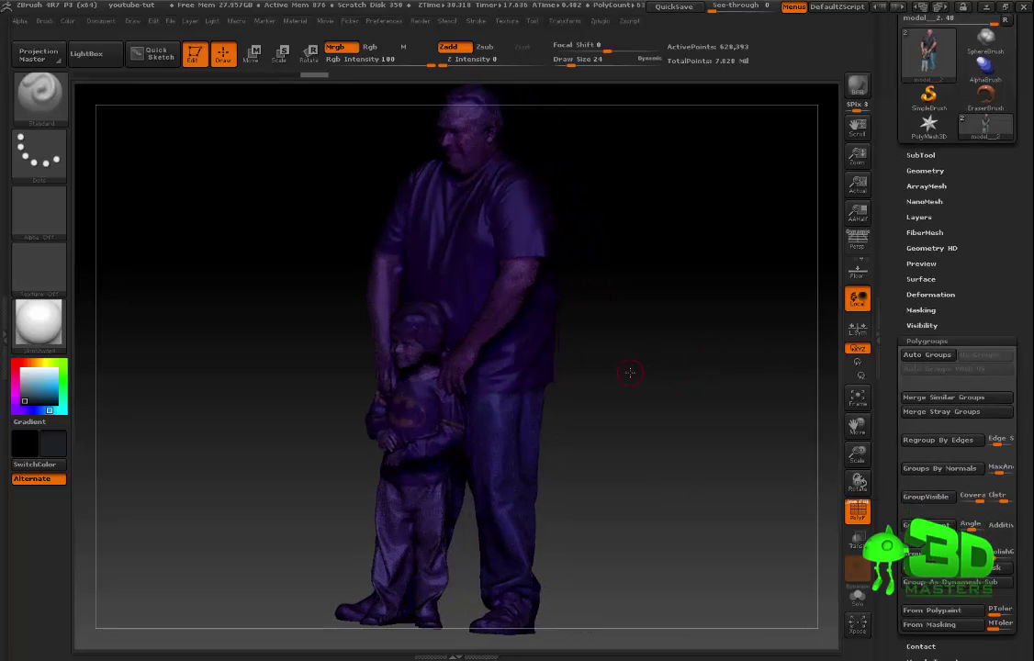
{"action": "left_click_drag", "start_coordinate": [630, 372], "coordinate": [628, 369]}
{"action": "mouse_move", "coordinate": [656, 295]}
{"action": "left_mouse_down"}
{"action": "mouse_move", "coordinate": [665, 300]}
{"action": "mouse_move", "coordinate": [653, 292]}
{"action": "left_mouse_up"}
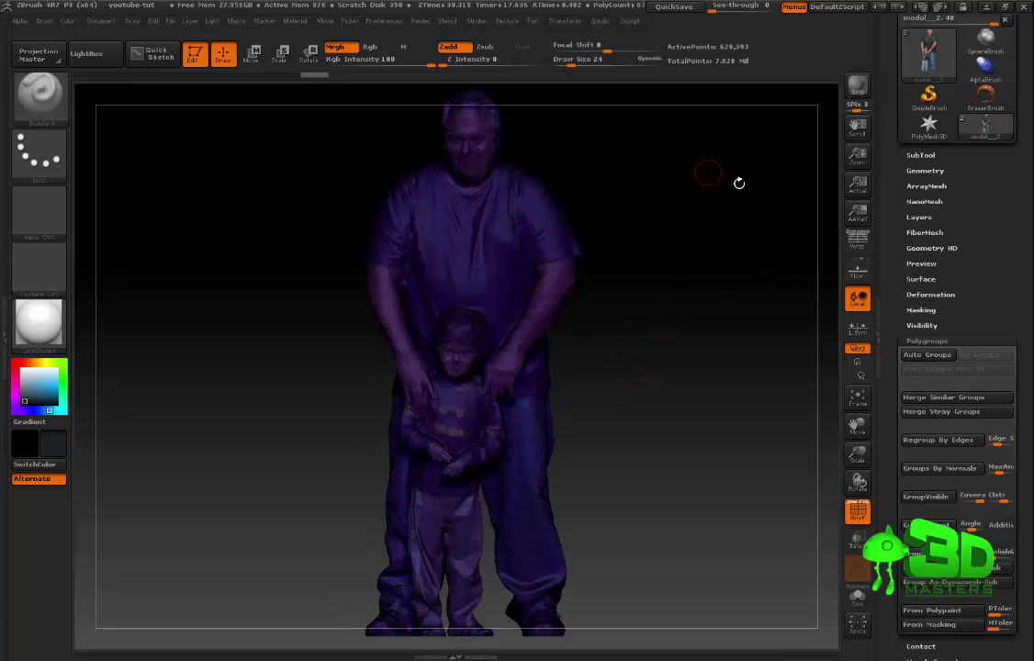
{"action": "key", "text": "shift+f"}
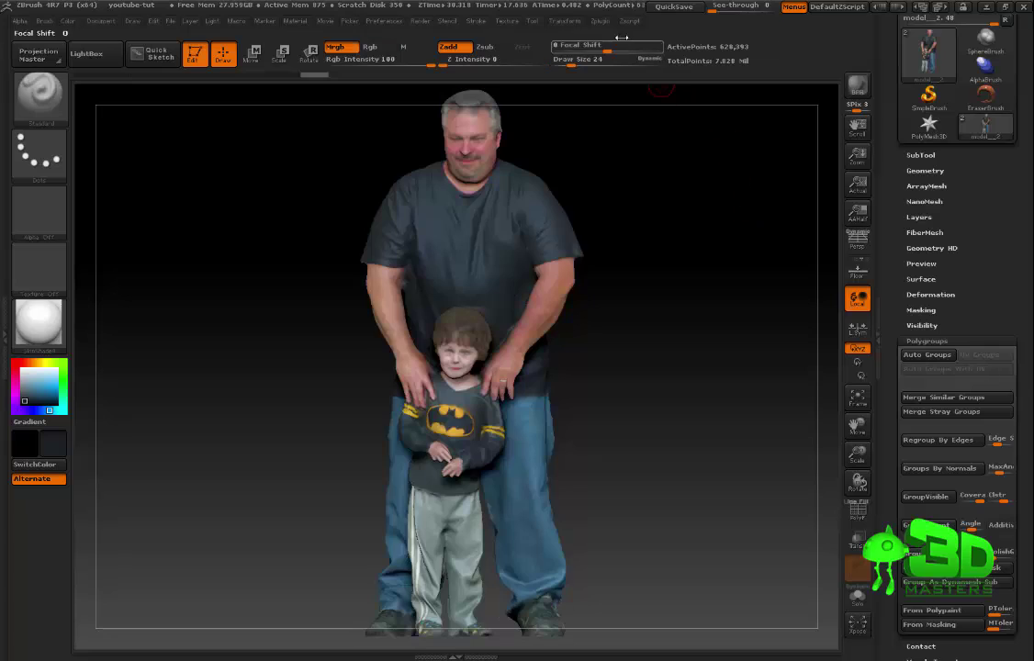
Decimate the scan to 38.60759% with polypaint kept, leaving 242,607 active points.
{"action": "left_click", "coordinate": [599, 20]}
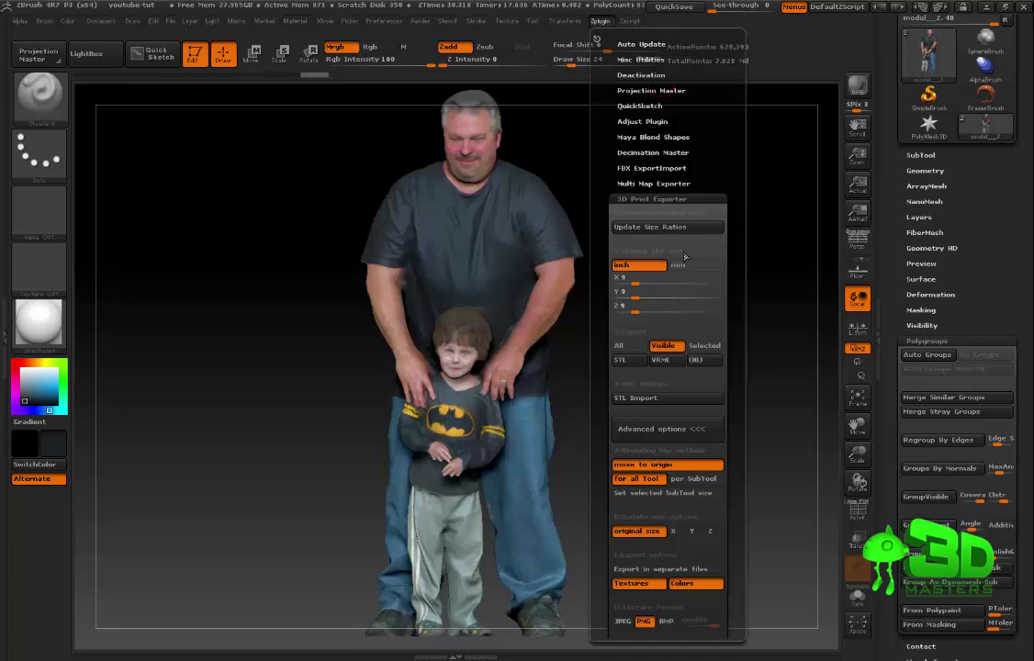
{"action": "left_click", "coordinate": [647, 152]}
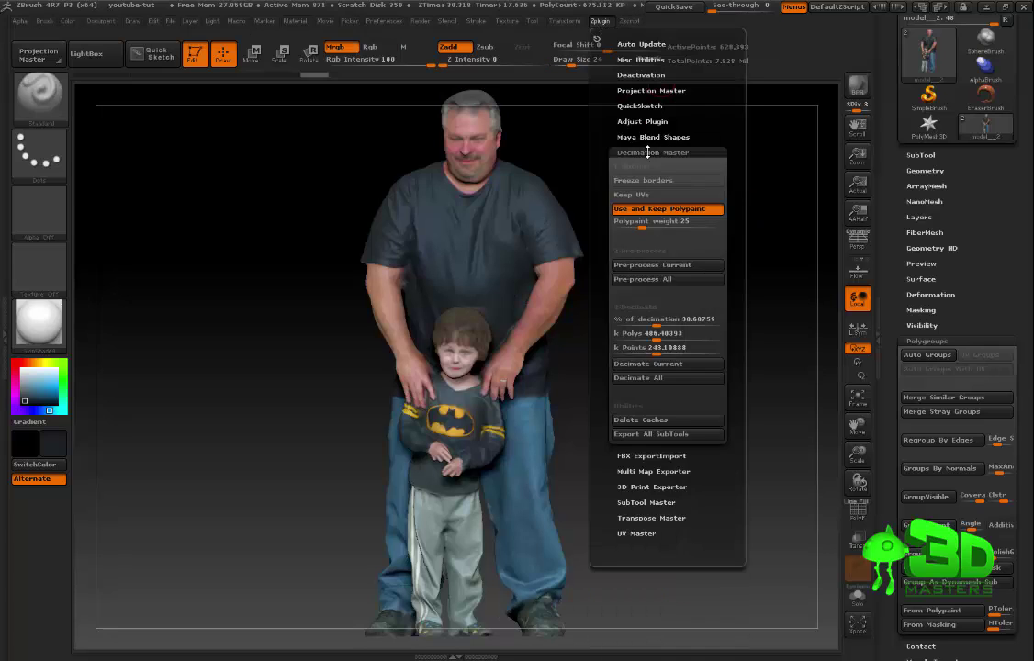
{"action": "left_click", "coordinate": [666, 265]}
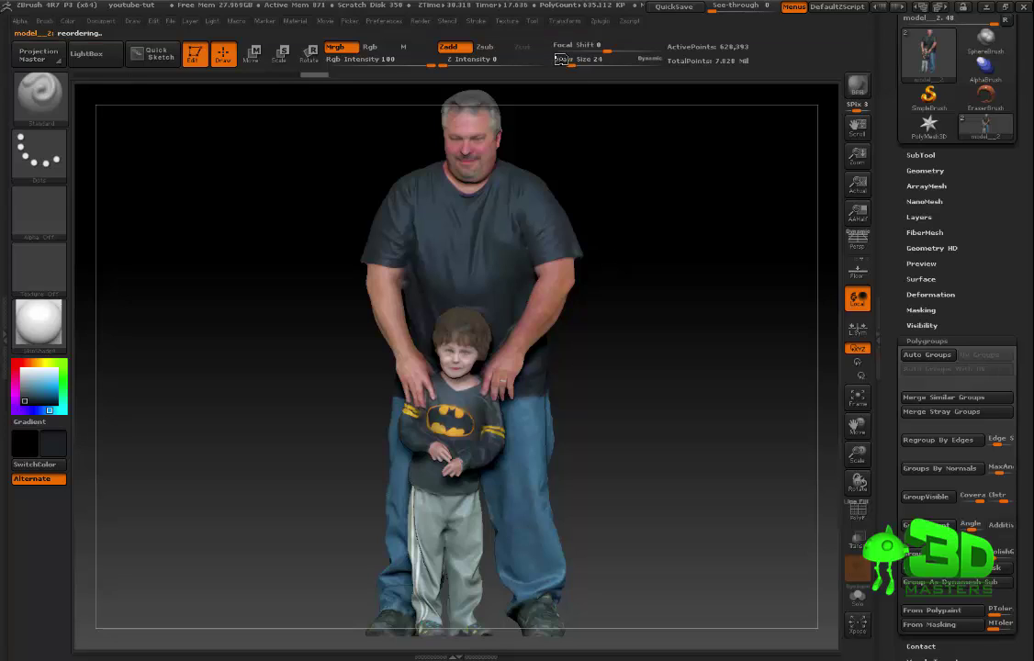
{"action": "left_click", "coordinate": [598, 22]}
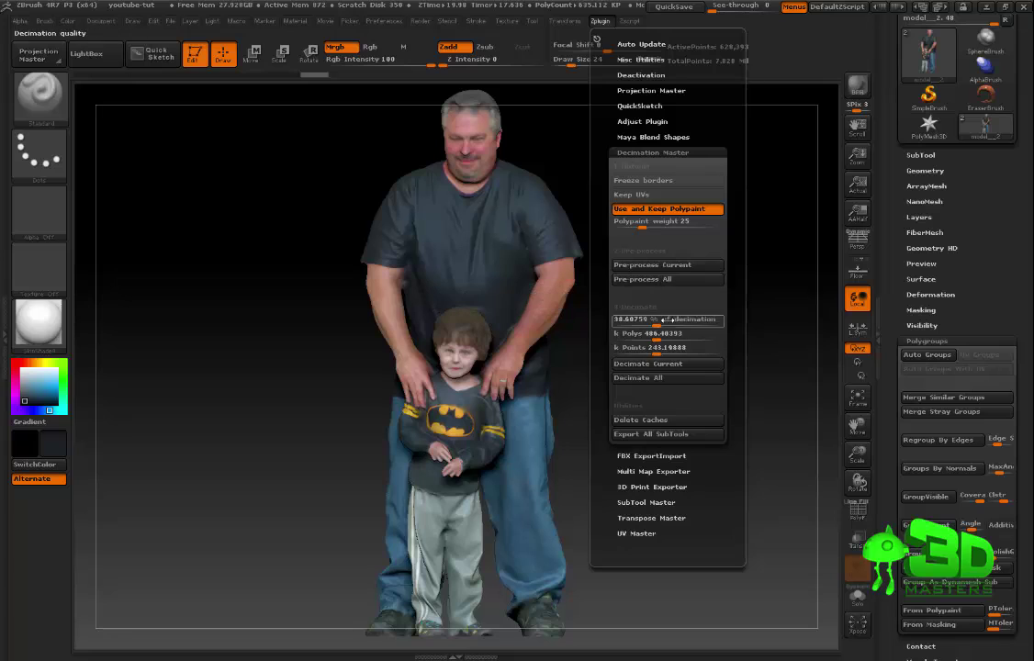
{"action": "left_click", "coordinate": [630, 320]}
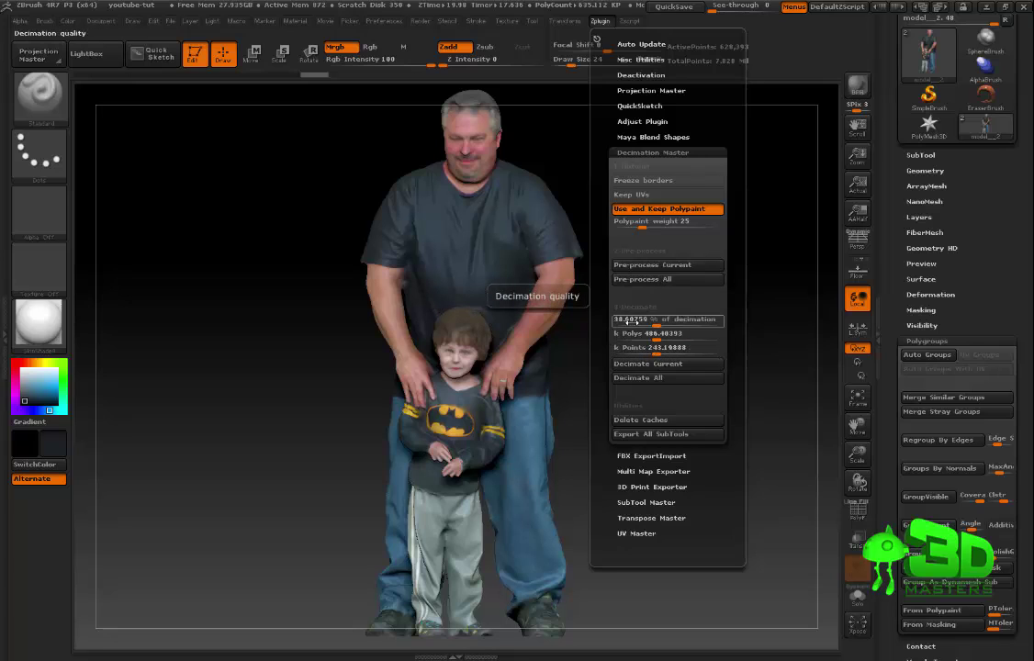
{"action": "left_click", "coordinate": [667, 367]}
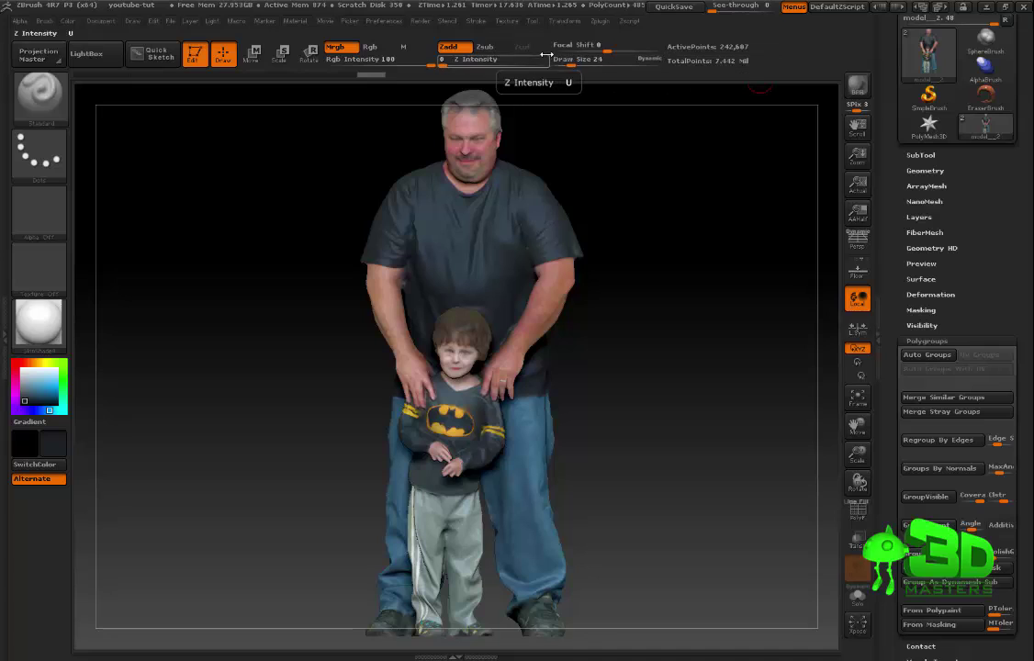
{"action": "left_click", "coordinate": [599, 21]}
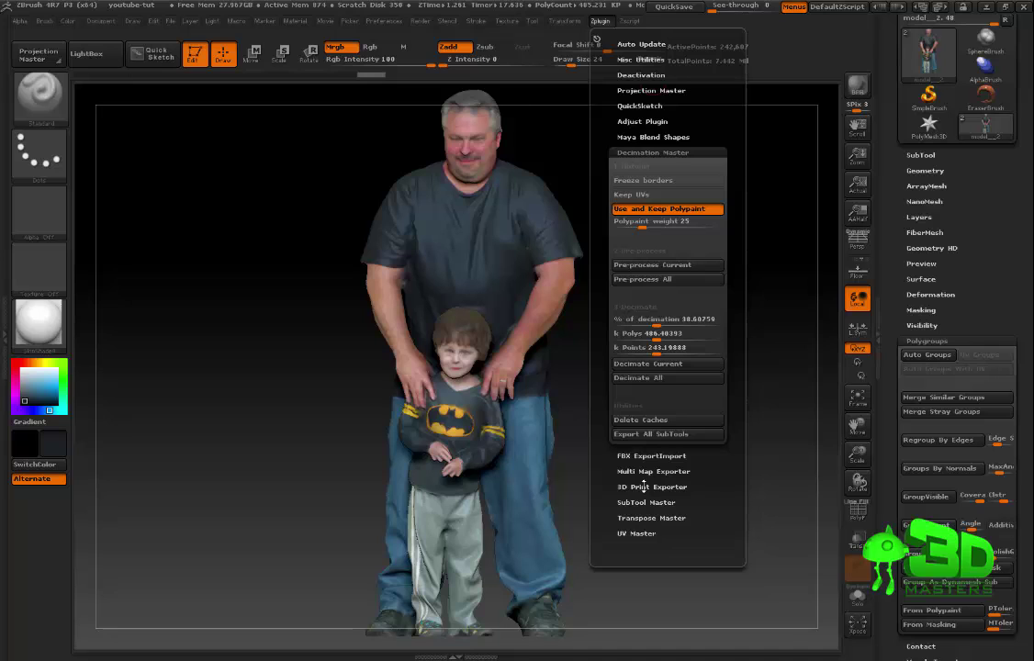
Set the 3D Print Exporter to export only the selected subtool.
{"action": "left_click", "coordinate": [646, 487]}
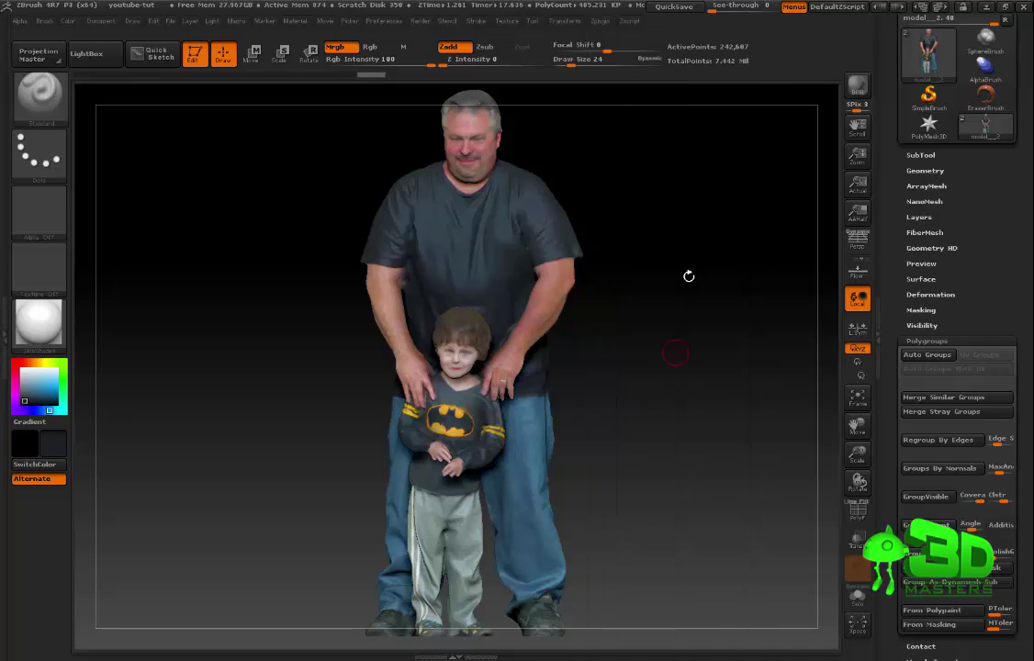
{"action": "left_click", "coordinate": [600, 21]}
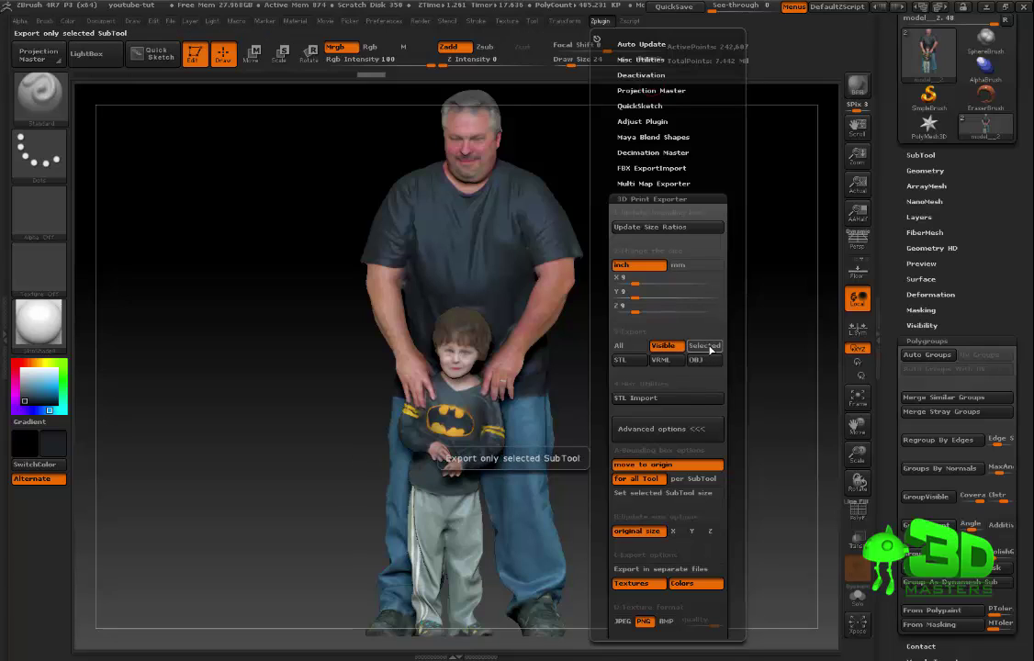
{"action": "left_click", "coordinate": [707, 346]}
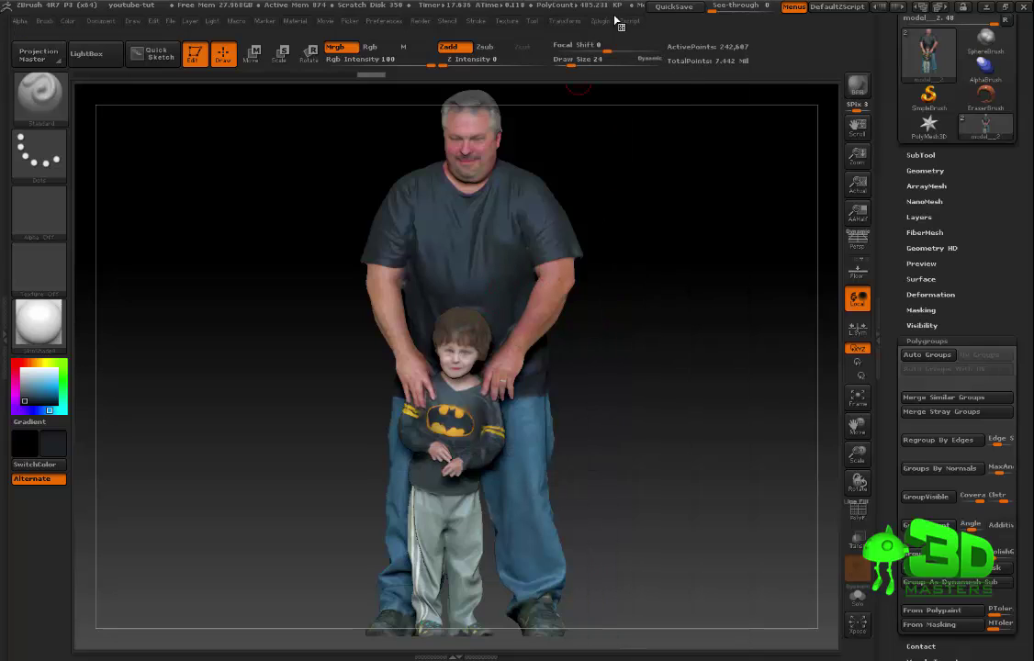
{"action": "left_click", "coordinate": [601, 21]}
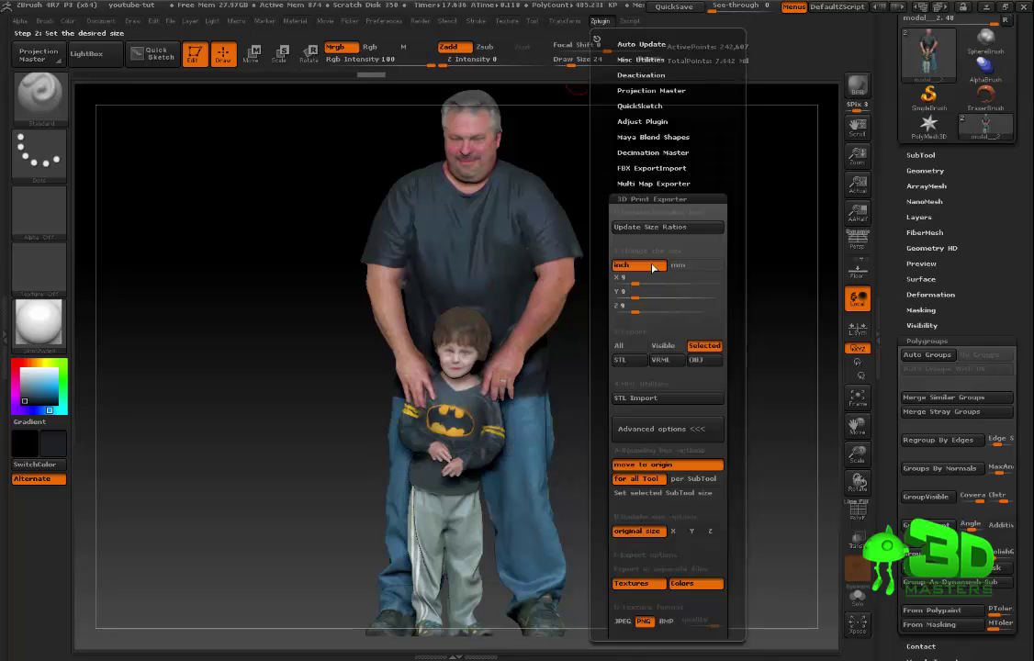
Export the mesh as OBJ named model__2-no-uv2.obj into the export folder.
{"action": "left_click", "coordinate": [697, 360]}
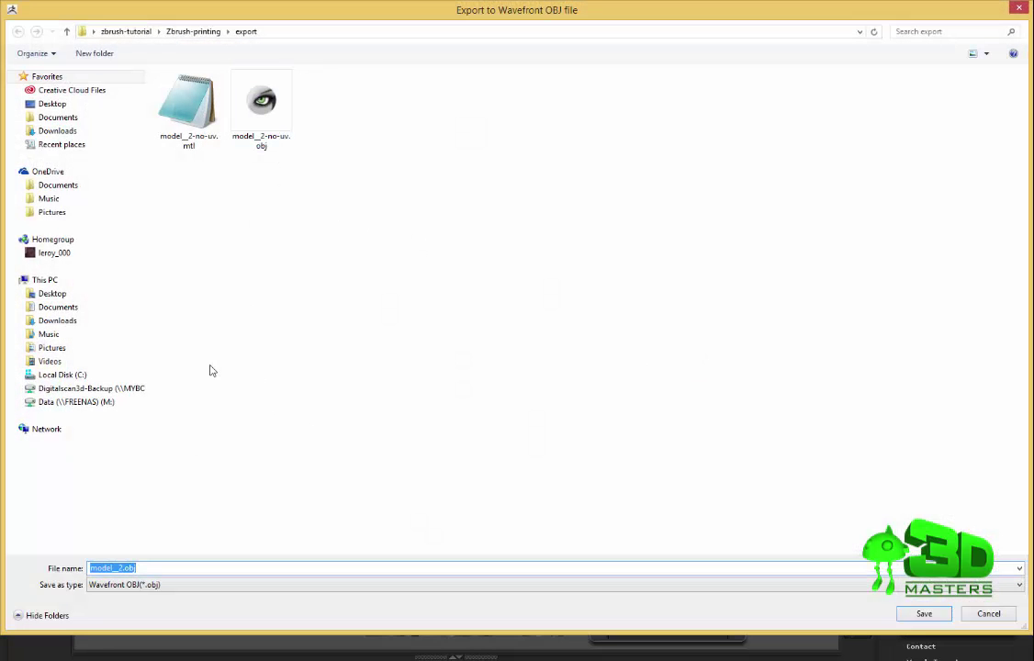
{"action": "left_click", "coordinate": [261, 106]}
{"action": "left_click", "coordinate": [148, 568]}
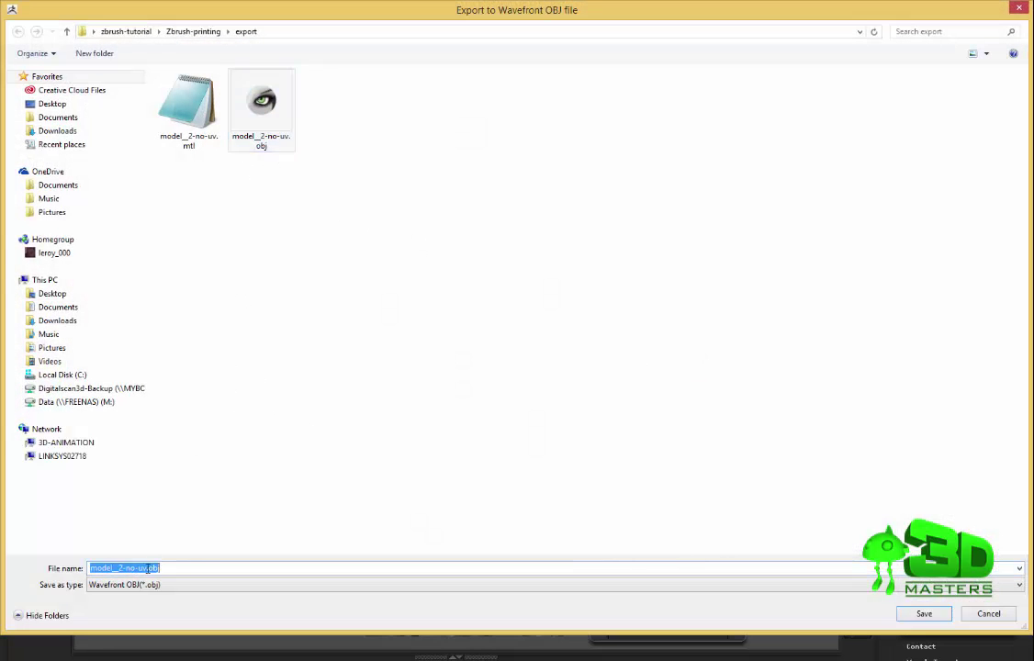
{"action": "left_click", "coordinate": [147, 568]}
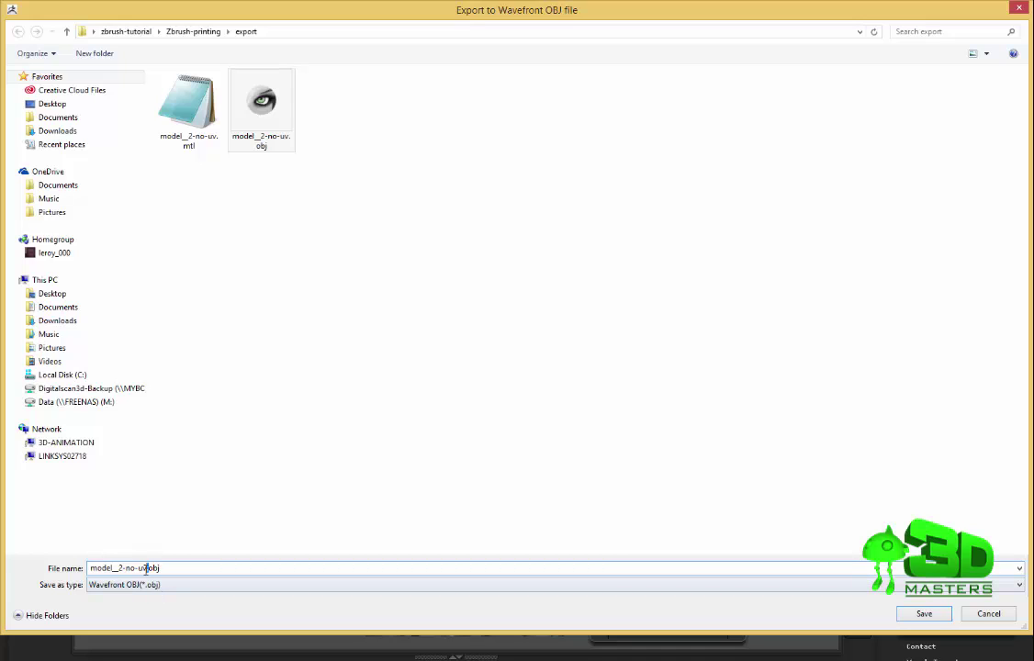
{"action": "type", "text": "2"}
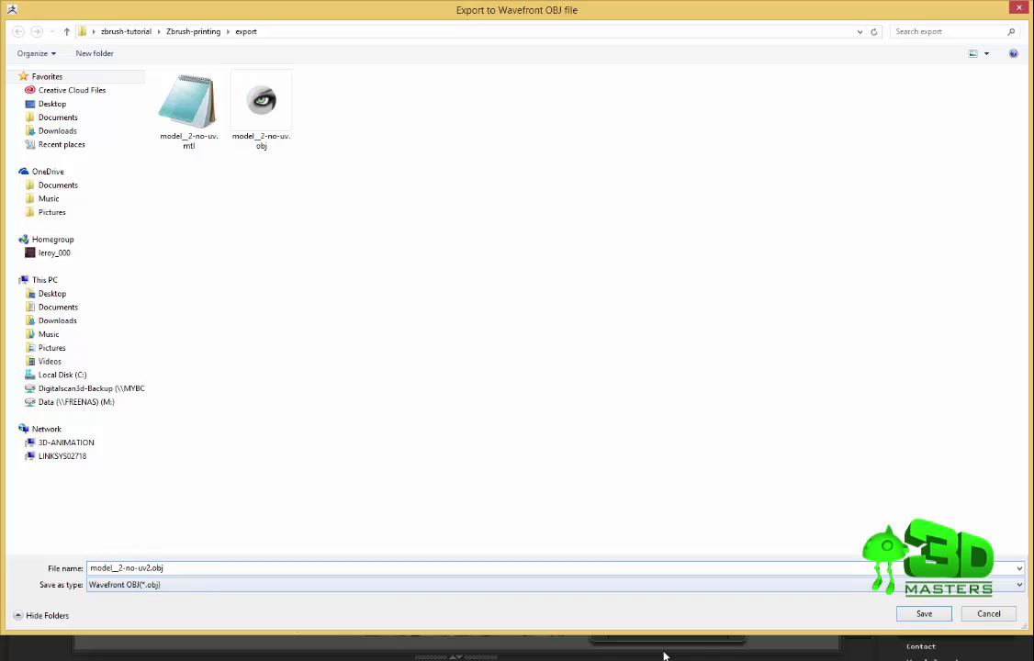
{"action": "left_click", "coordinate": [923, 614]}
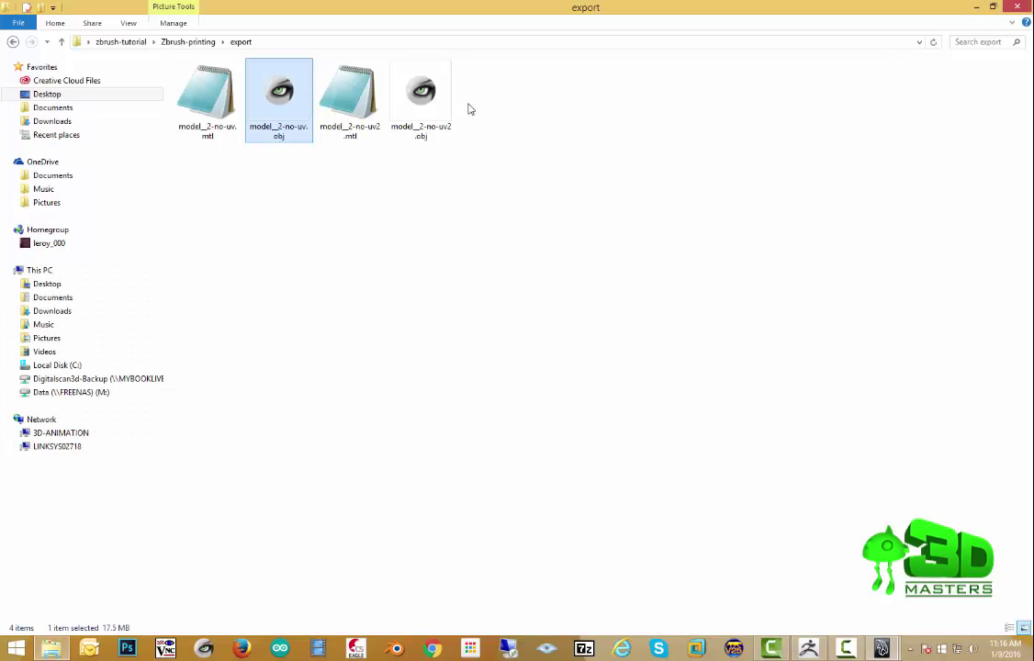
Open model__2-no-uv2.obj in MeshLab and view the figures from the front.
{"action": "left_click", "coordinate": [436, 88]}
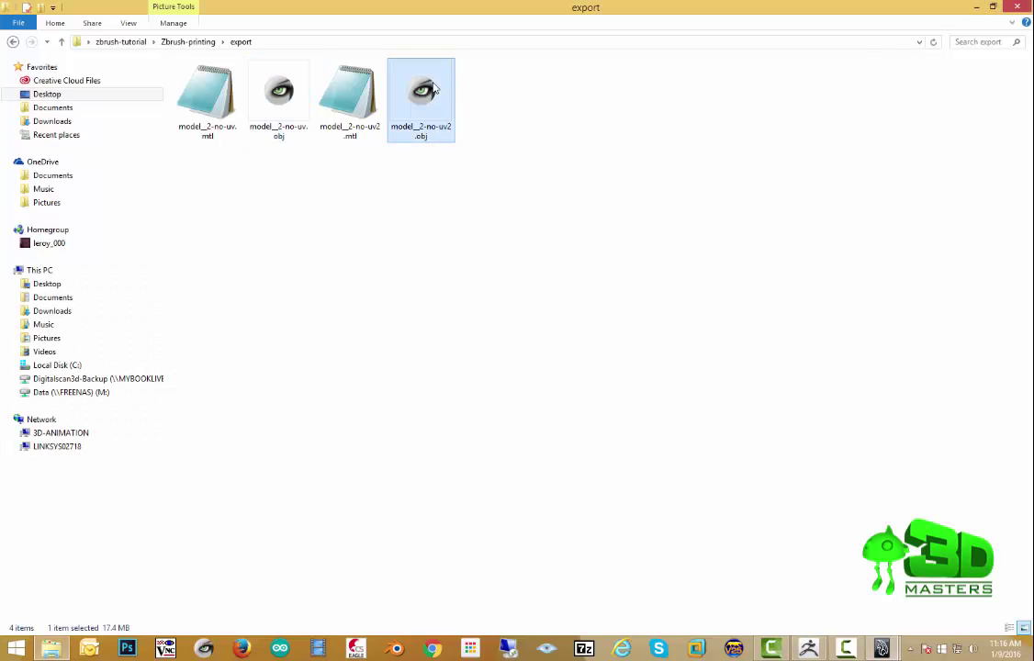
{"action": "double_click", "coordinate": [434, 88]}
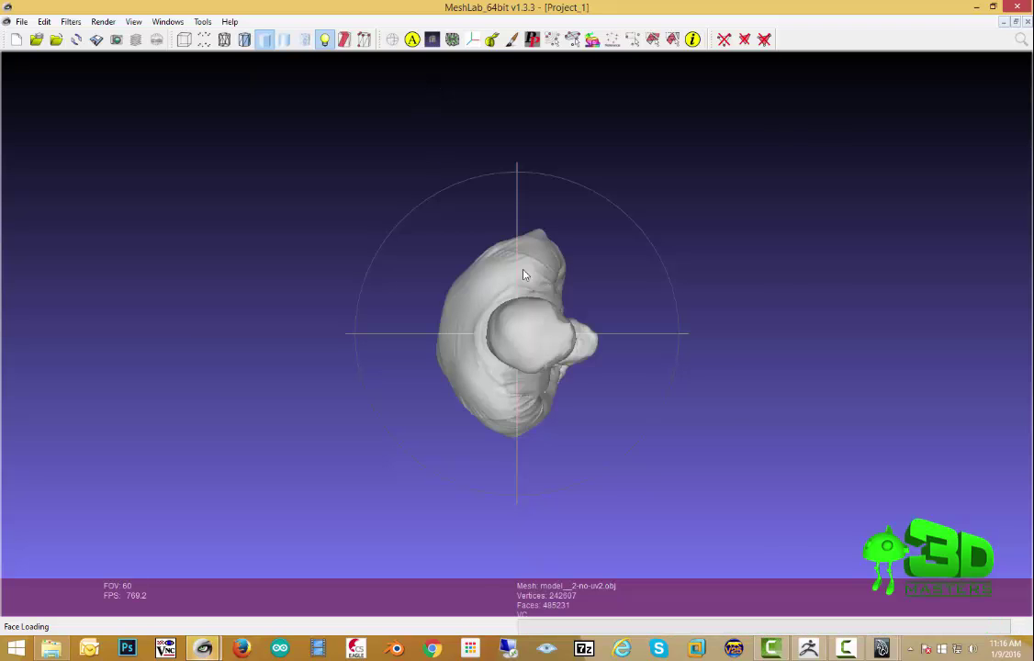
{"action": "left_click_drag", "start_coordinate": [506, 266], "coordinate": [514, 303]}
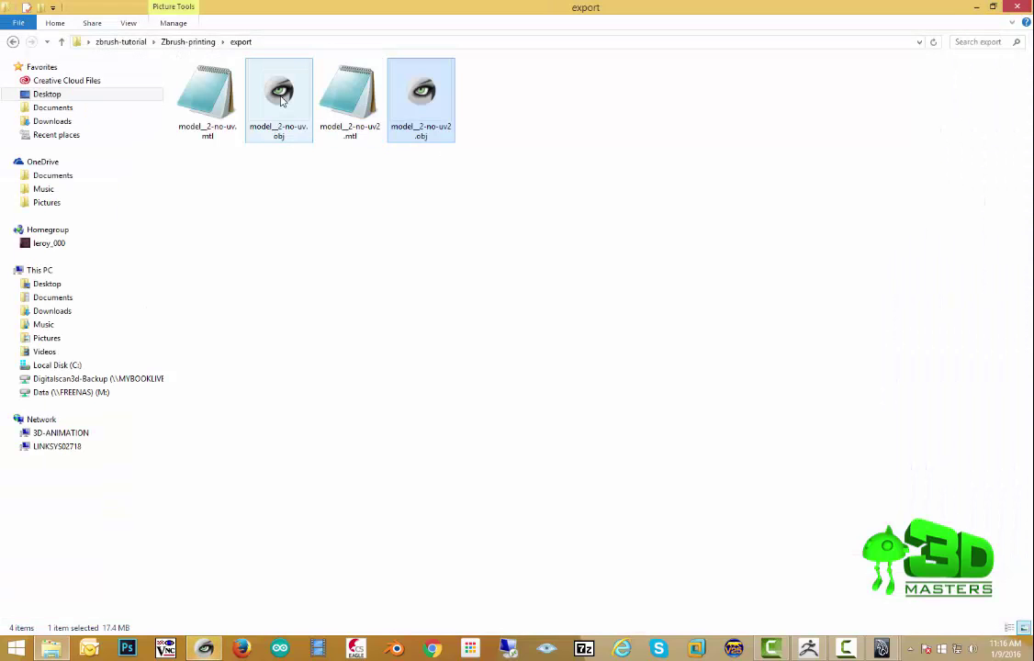
Open model__2-no-uv.obj in MeshLab, dismiss its ignored-faces report, and close MeshLab.
{"action": "left_click", "coordinate": [279, 96]}
{"action": "double_click", "coordinate": [280, 96]}
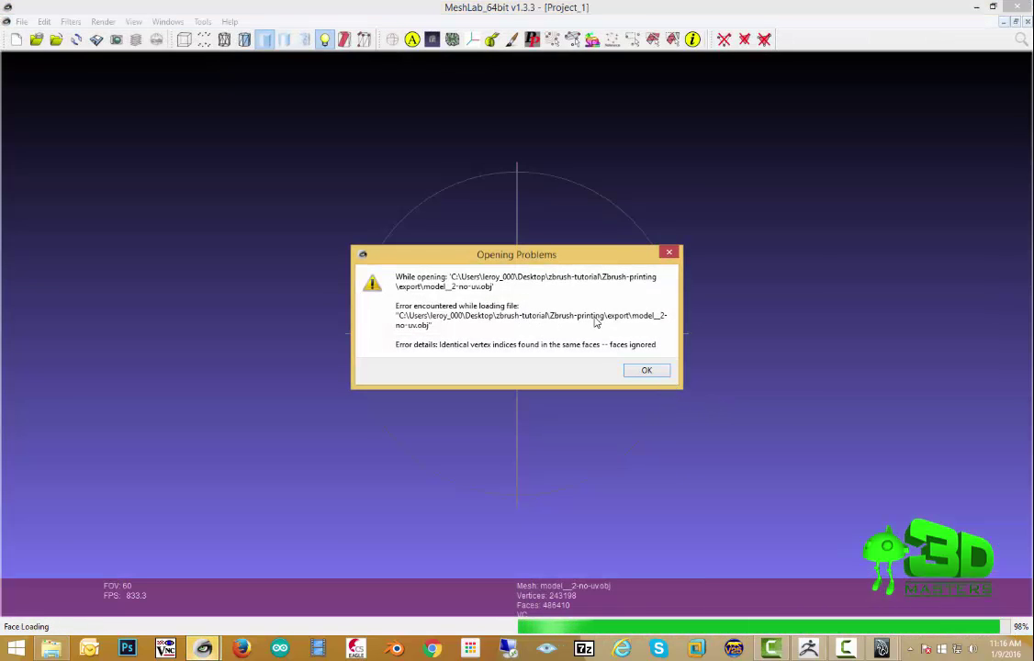
{"action": "left_click", "coordinate": [668, 252]}
{"action": "left_click", "coordinate": [976, 7]}
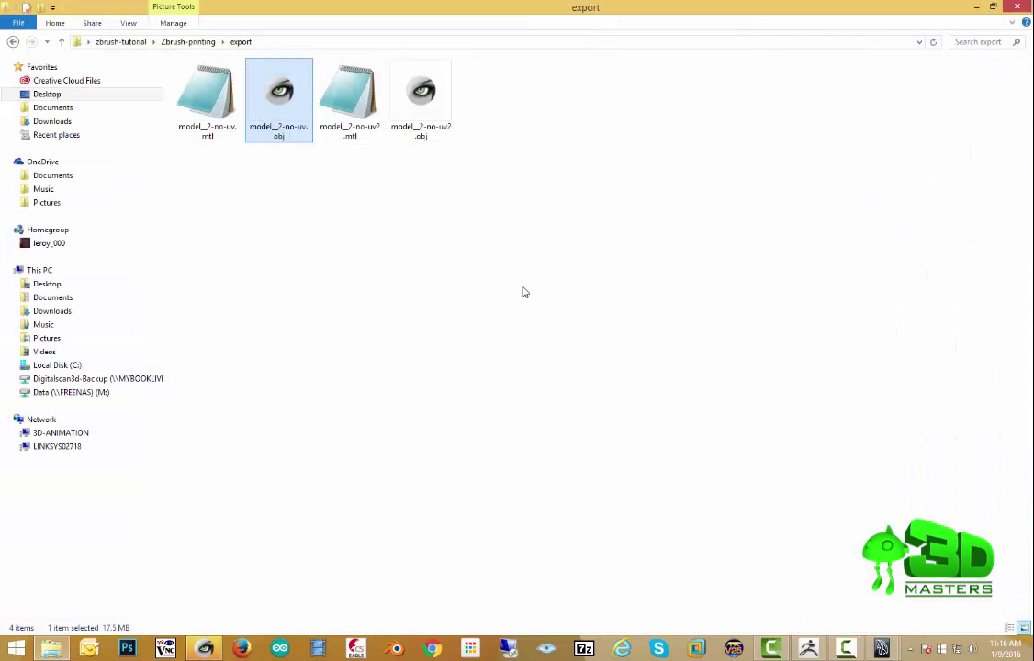
Reopen model__2-no-uv2.obj in MeshLab to check it, then close MeshLab.
{"action": "left_click", "coordinate": [422, 89]}
{"action": "double_click", "coordinate": [422, 89]}
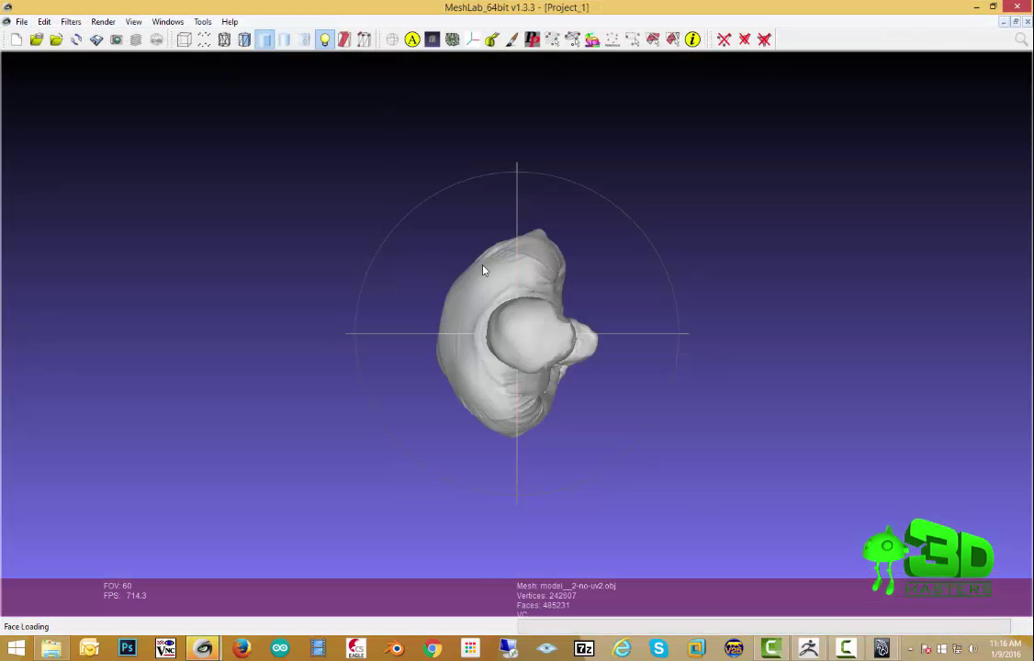
{"action": "left_click", "coordinate": [1017, 6]}
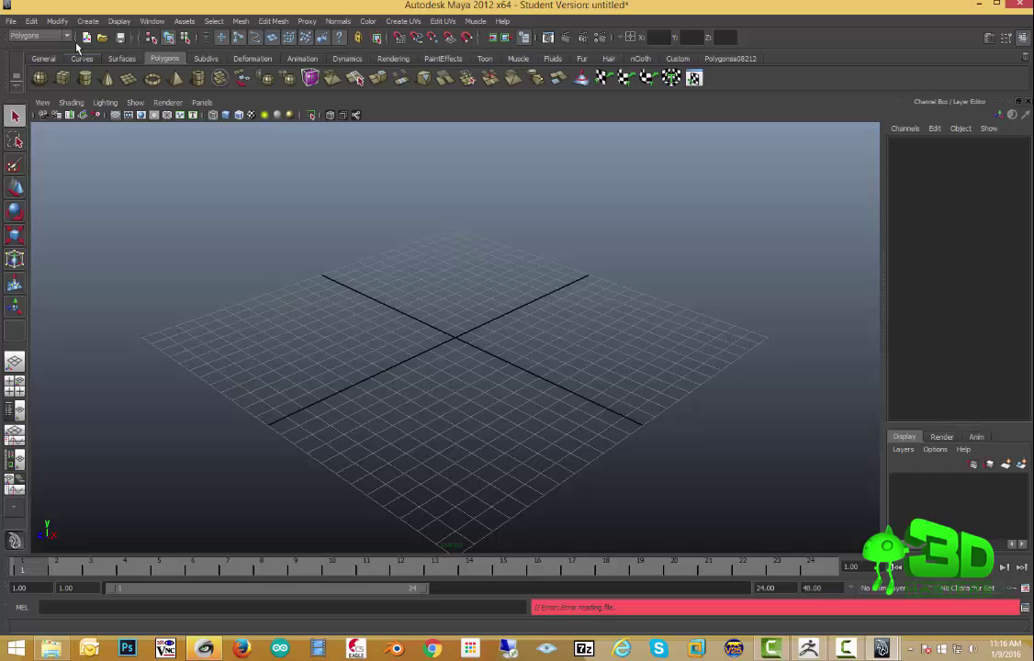
Import model__2-no-uv2.obj from the export folder into the empty scene.
{"action": "left_click", "coordinate": [11, 20]}
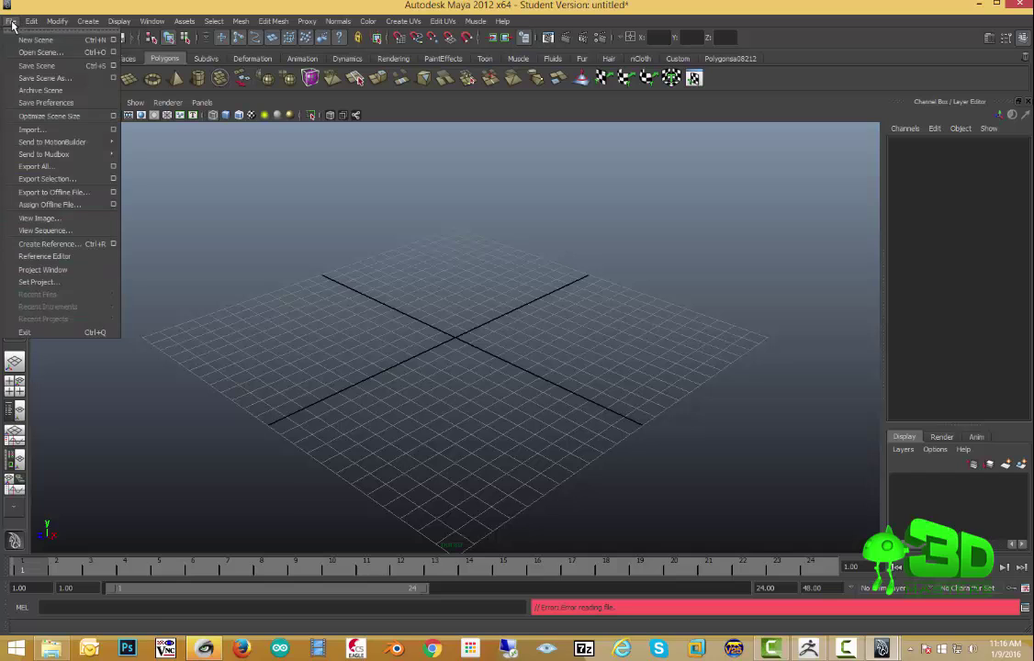
{"action": "left_click", "coordinate": [41, 129]}
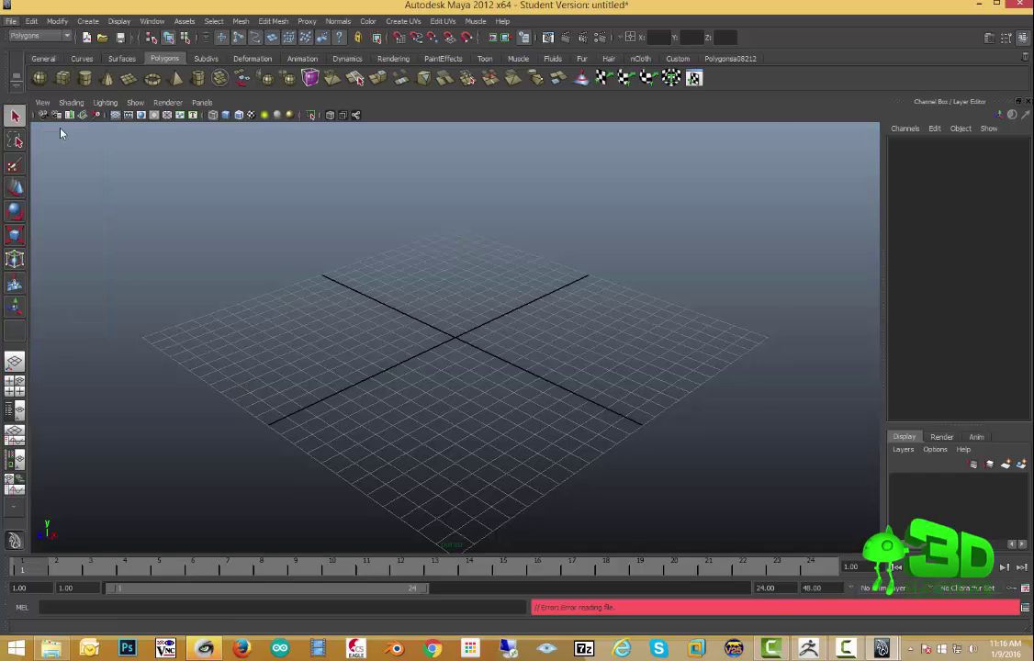
{"action": "left_click", "coordinate": [285, 198]}
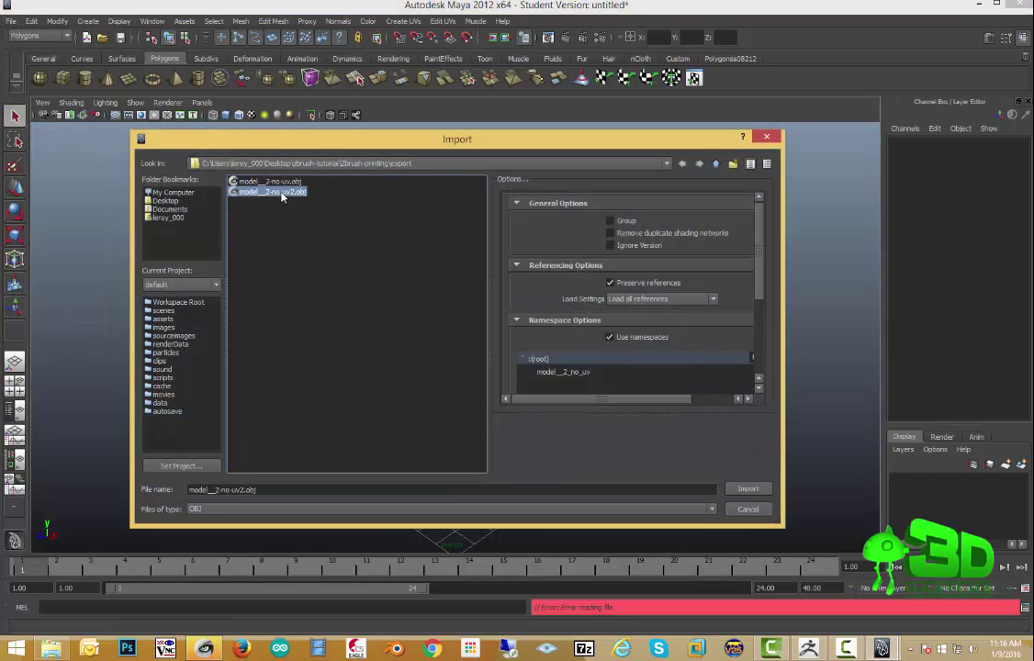
{"action": "left_click", "coordinate": [747, 488]}
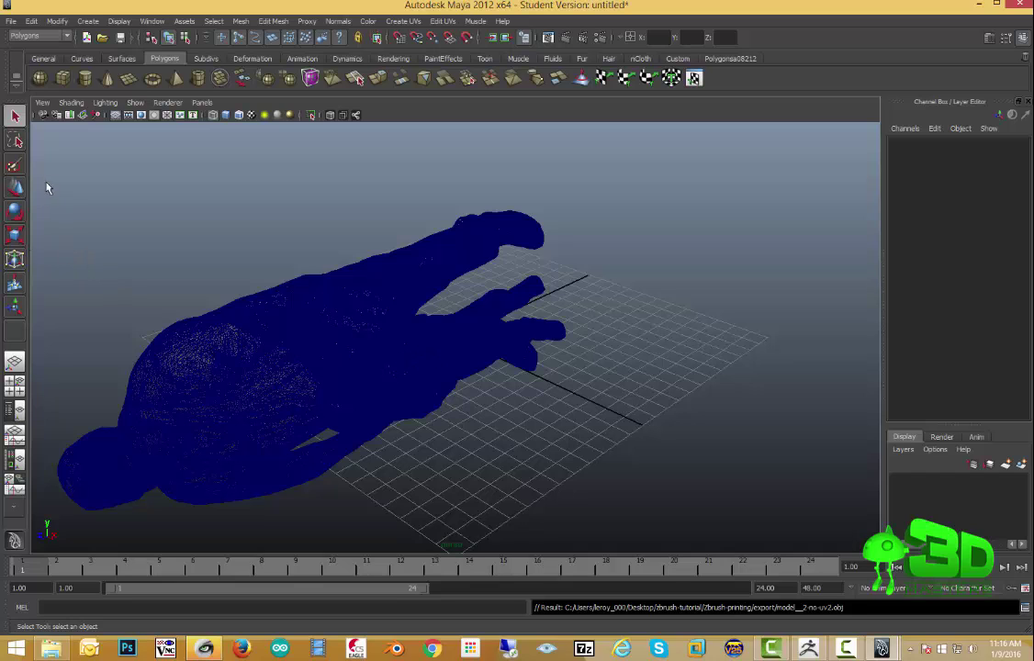
Select the whole figure mesh and give it a 6-plane automatic UV projection laid into a square.
{"action": "left_click_drag", "start_coordinate": [42, 188], "coordinate": [637, 529]}
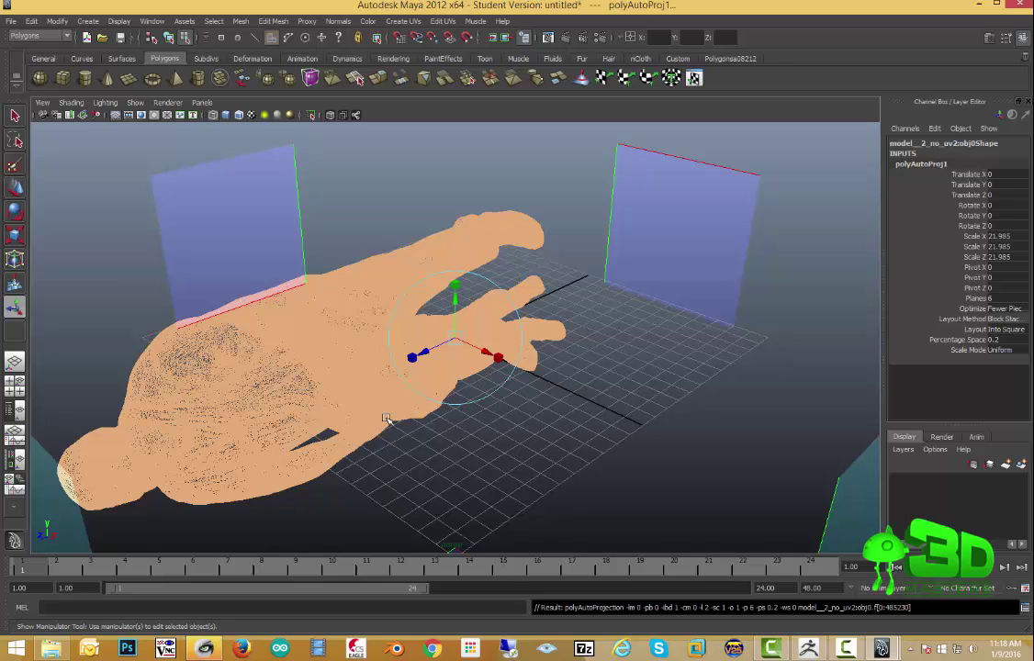
{"action": "left_click_drag", "start_coordinate": [386, 419], "coordinate": [341, 368], "text": "alt"}
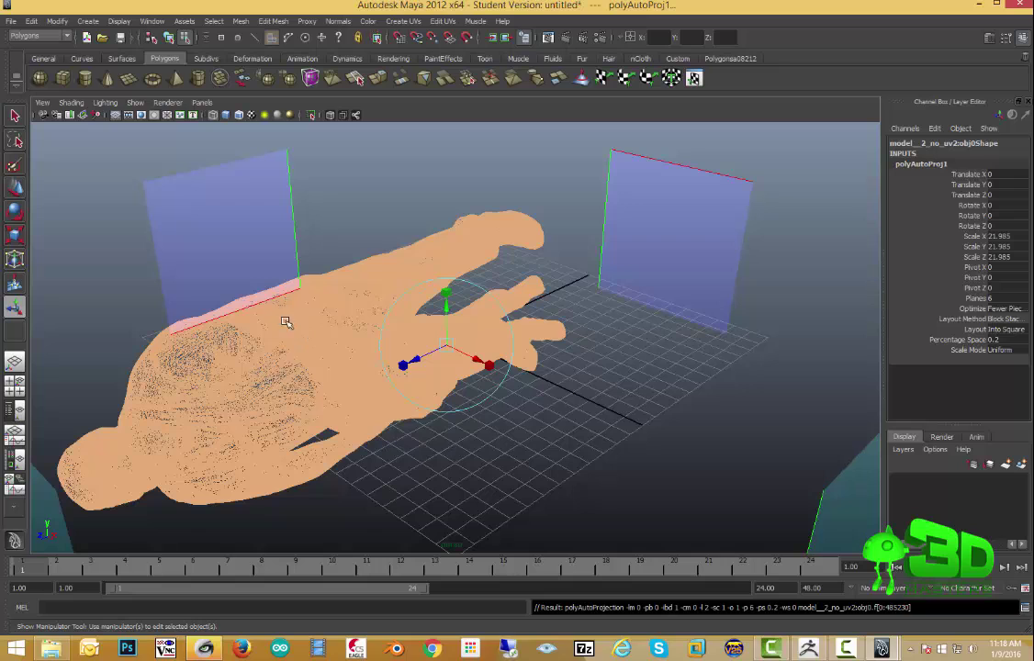
Start Export Selection and browse to Desktop\zbrush-tutorial\Zbrush-printing\export.
{"action": "left_click", "coordinate": [11, 21]}
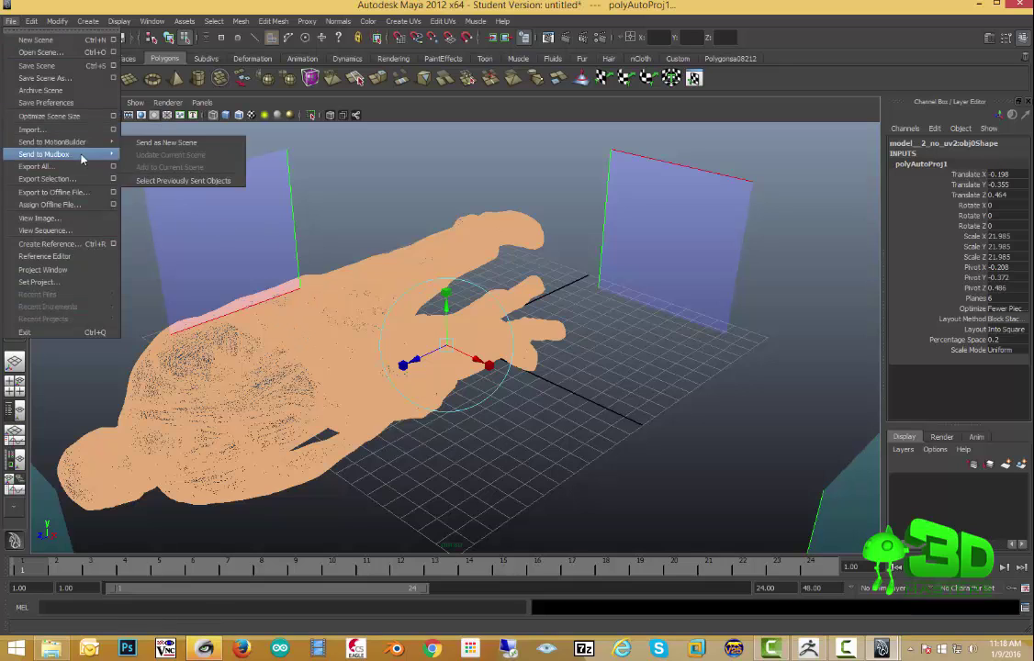
{"action": "left_click", "coordinate": [77, 180]}
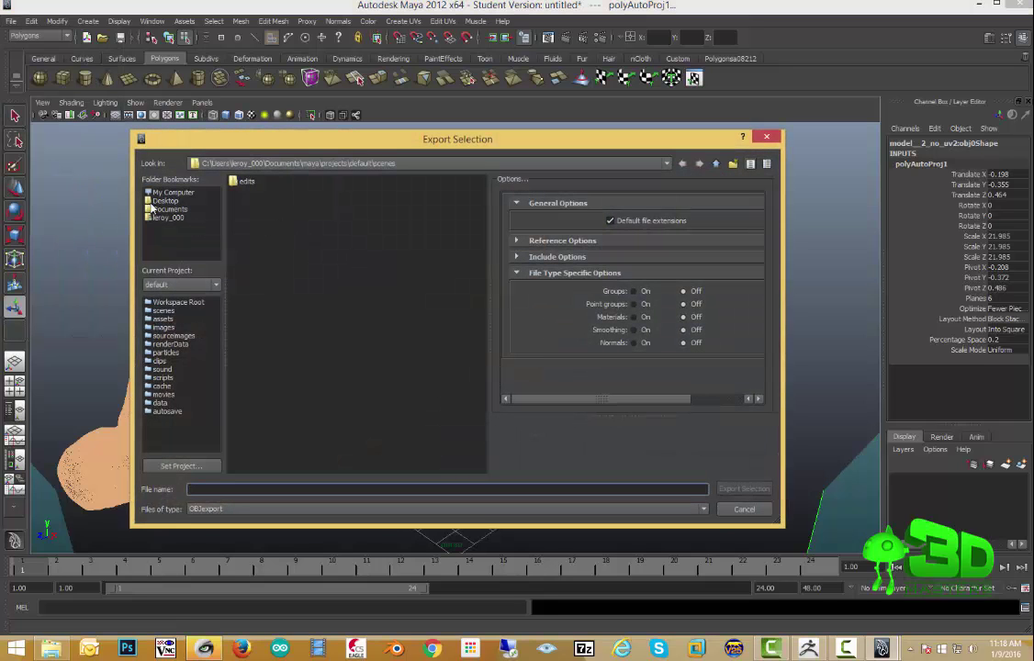
{"action": "left_click", "coordinate": [160, 201]}
{"action": "left_click", "coordinate": [255, 223]}
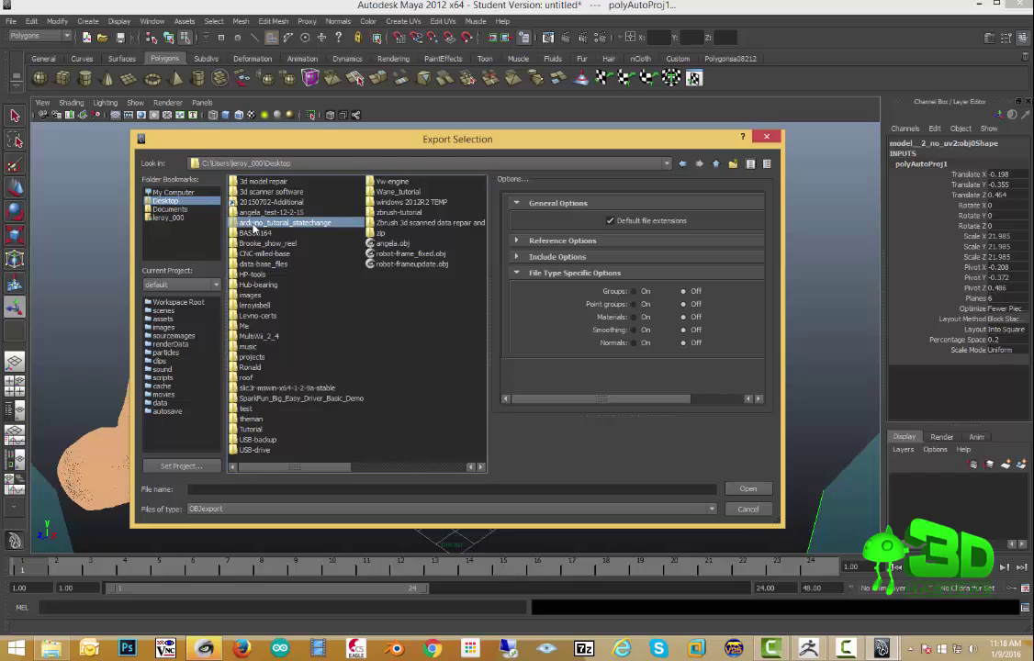
{"action": "scroll", "coordinate": [255, 228], "scroll_direction": "down", "scroll_amount": 2}
{"action": "left_click", "coordinate": [272, 213]}
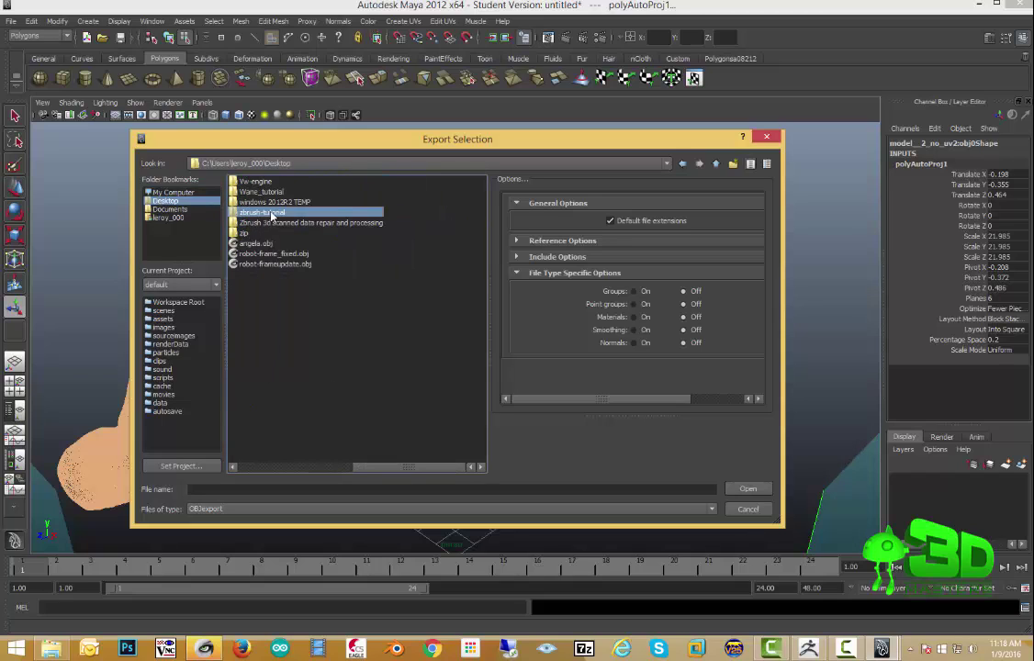
{"action": "double_click", "coordinate": [272, 213]}
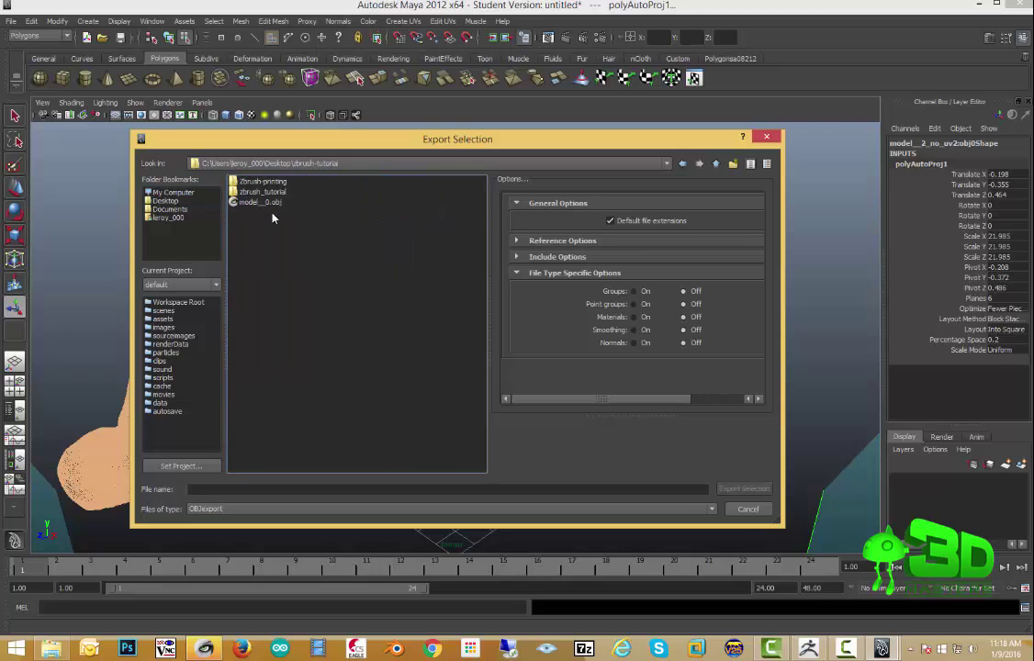
{"action": "double_click", "coordinate": [268, 182]}
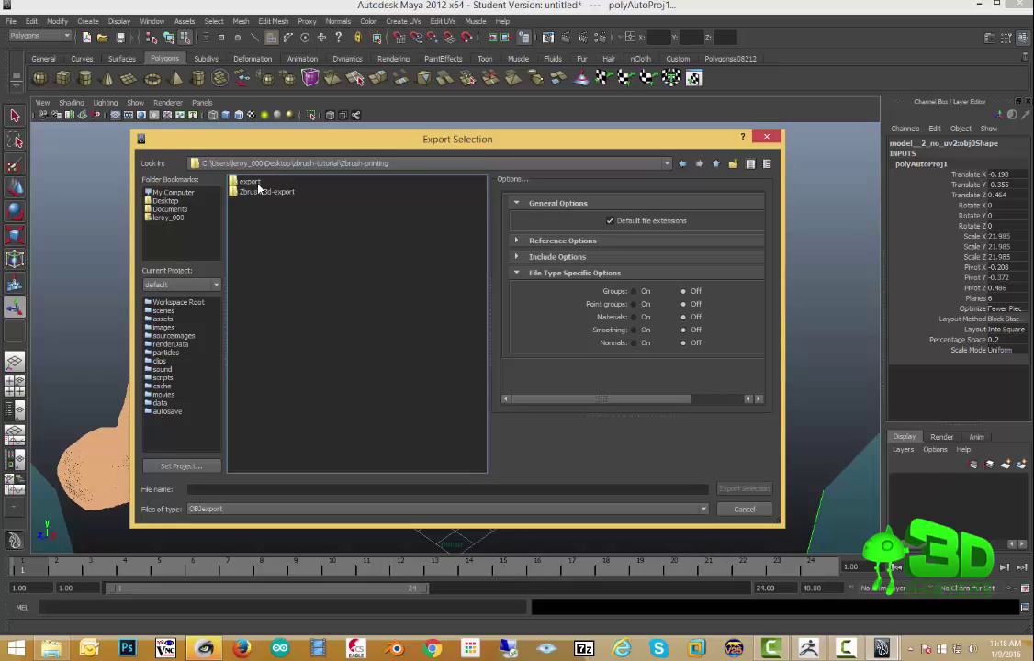
{"action": "double_click", "coordinate": [241, 181]}
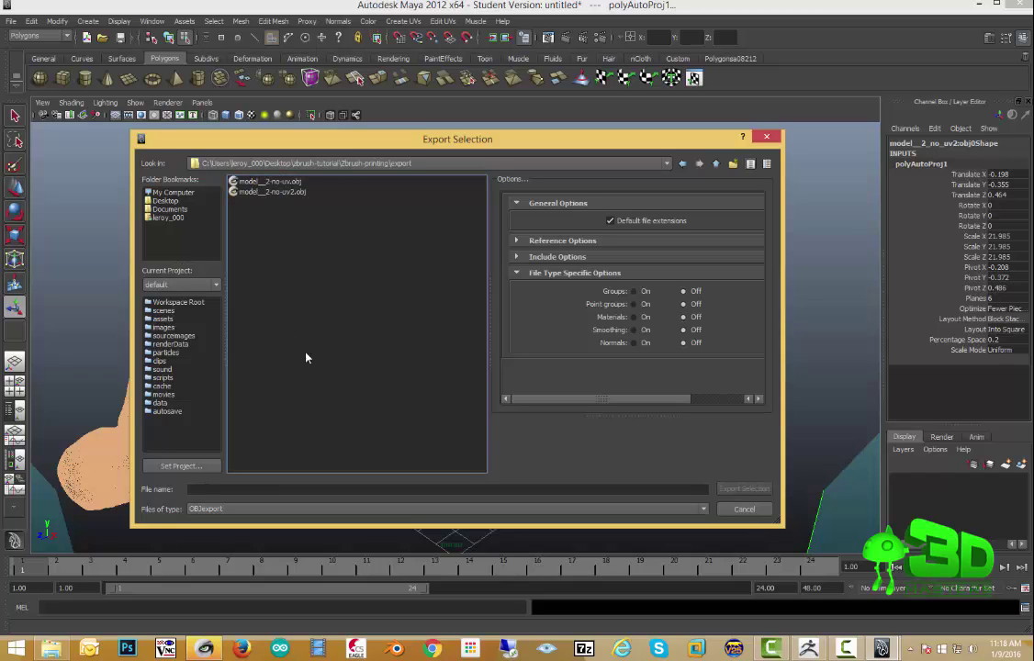
Name the file model__2-uvs-good.obj and export the selected mesh.
{"action": "left_click", "coordinate": [291, 193]}
{"action": "left_click", "coordinate": [230, 489]}
{"action": "key", "text": "BackSpace"}
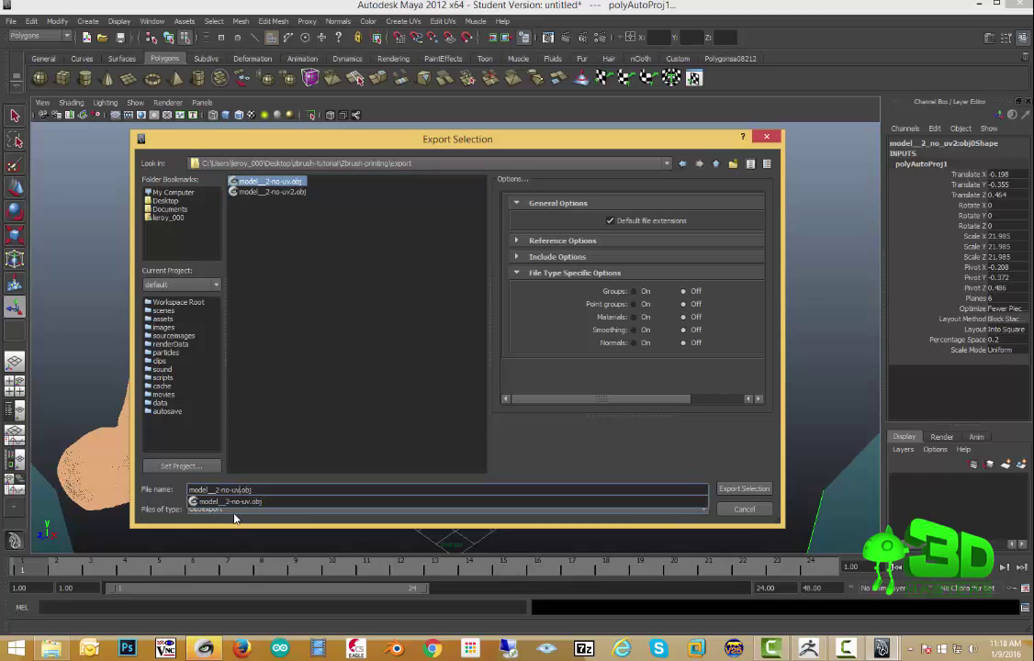
{"action": "type", "text": "-good"}
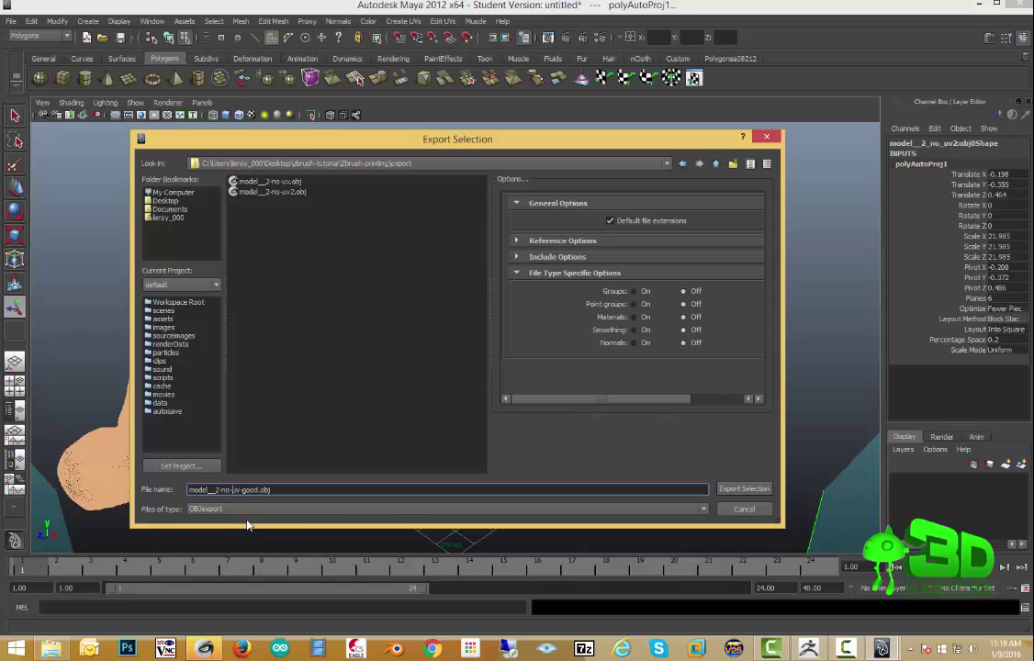
{"action": "key", "text": "BackSpace"}
{"action": "key", "text": "BackSpace"}
{"action": "key", "text": "BackSpace"}
{"action": "type", "text": "s"}
{"action": "key", "text": "BackSpace"}
{"action": "type", "text": "s"}
{"action": "left_click", "coordinate": [742, 489]}
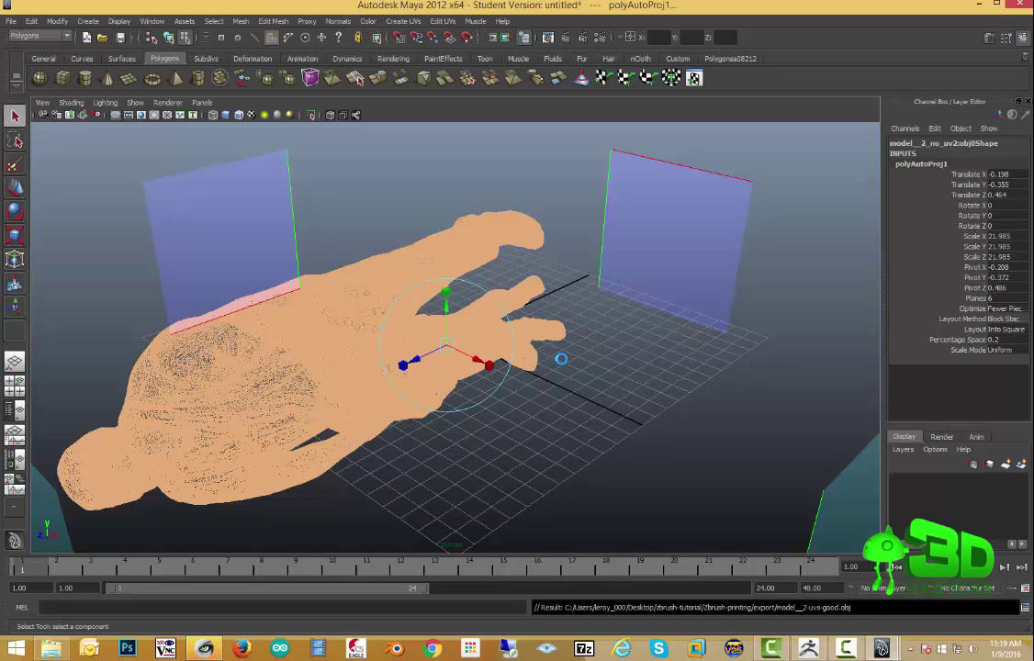
Deselect the mesh, switch from Maya to ZBrush, and expand the figure's SubTool list.
{"action": "left_click", "coordinate": [561, 358]}
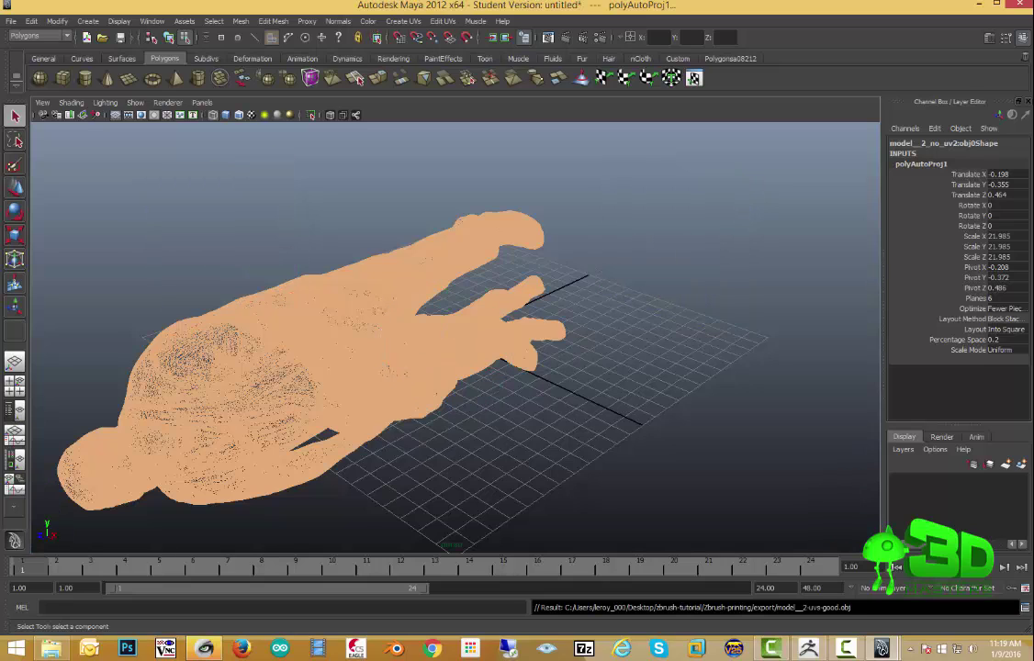
{"action": "left_click", "coordinate": [979, 5]}
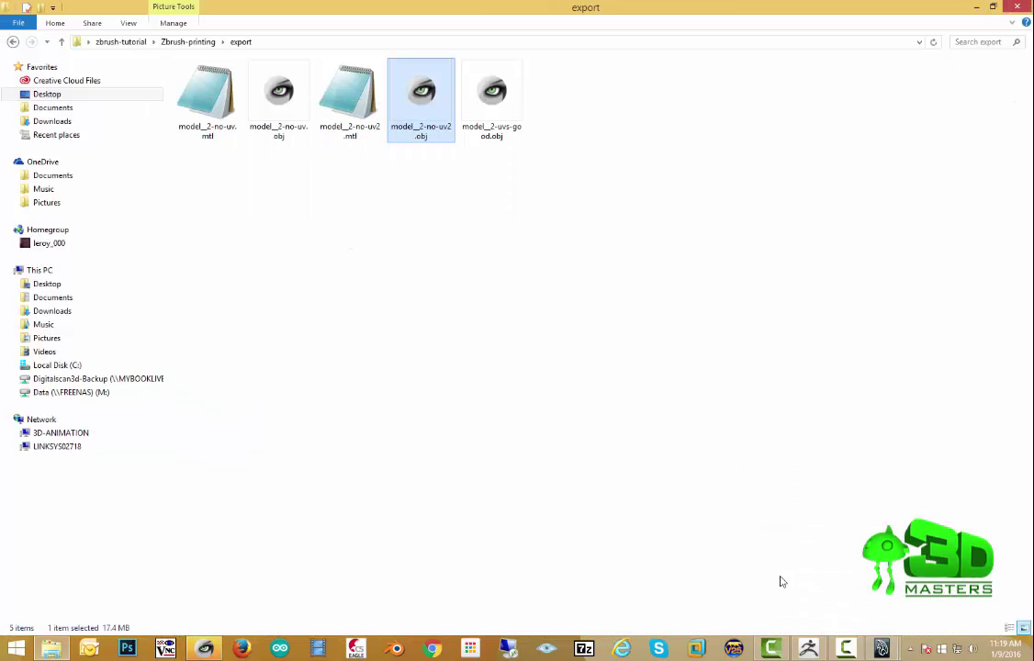
{"action": "left_click", "coordinate": [808, 648]}
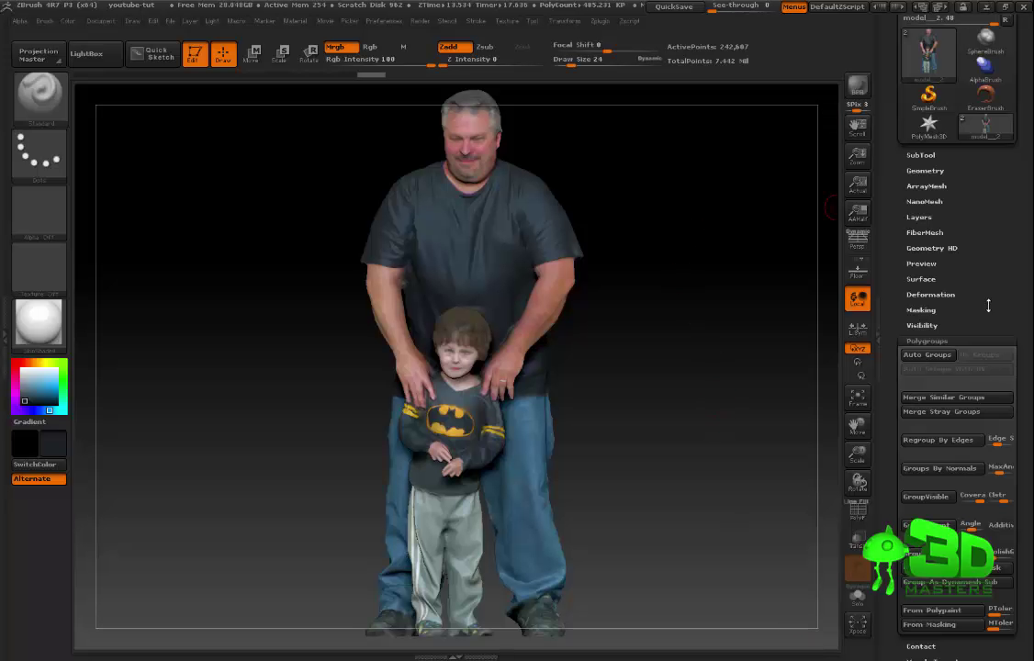
{"action": "left_click", "coordinate": [921, 154]}
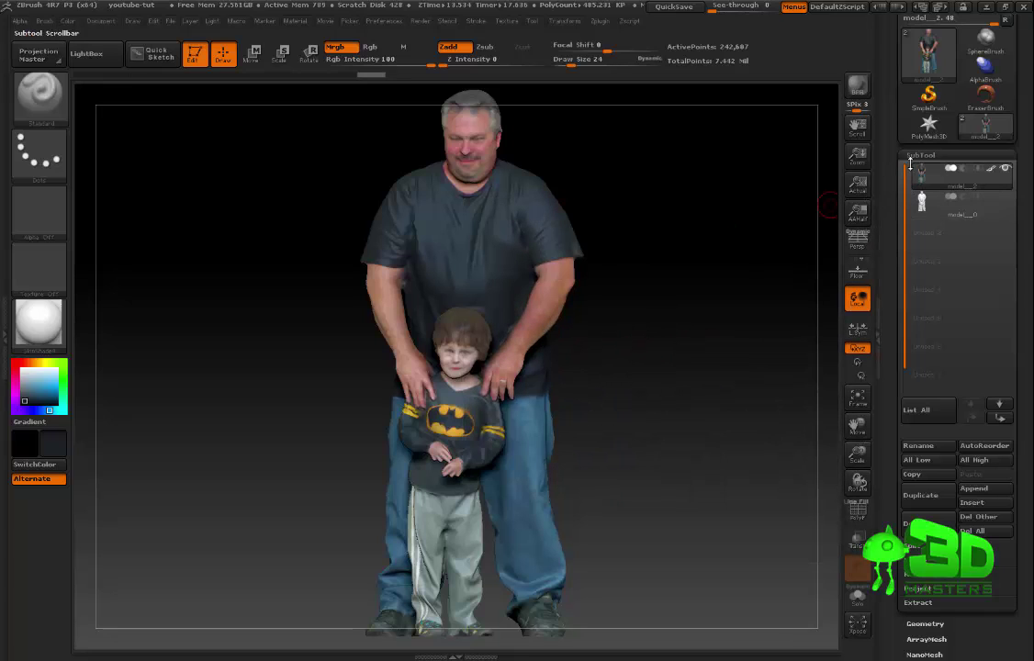
Import model__2-uvs-good.obj into ZBrush as the current tool.
{"action": "scroll", "coordinate": [946, 147], "scroll_direction": "up", "scroll_amount": 3}
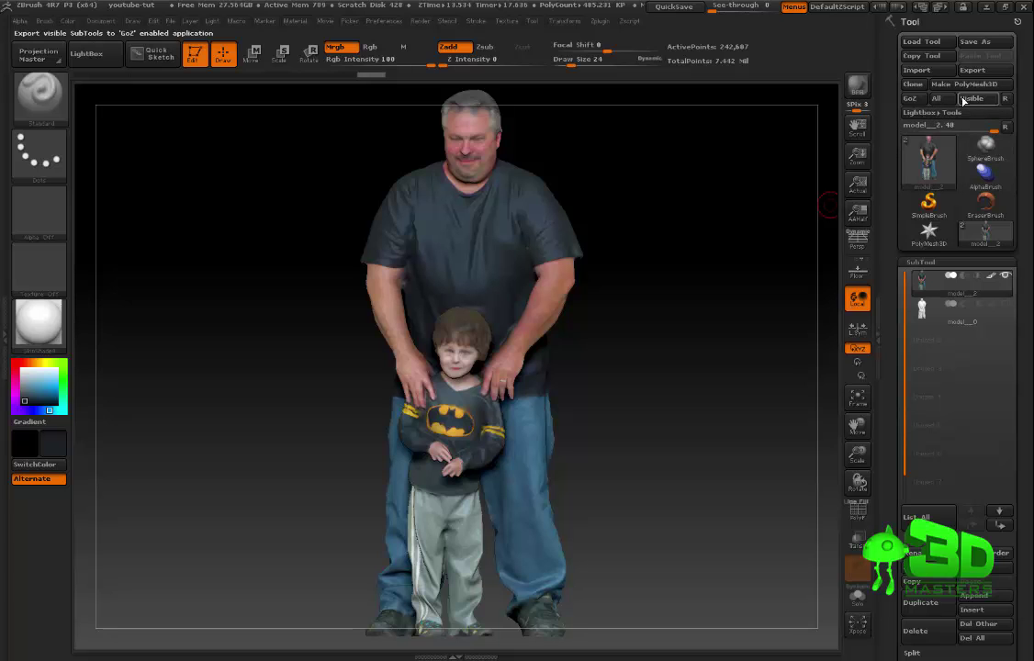
{"action": "left_click", "coordinate": [917, 70]}
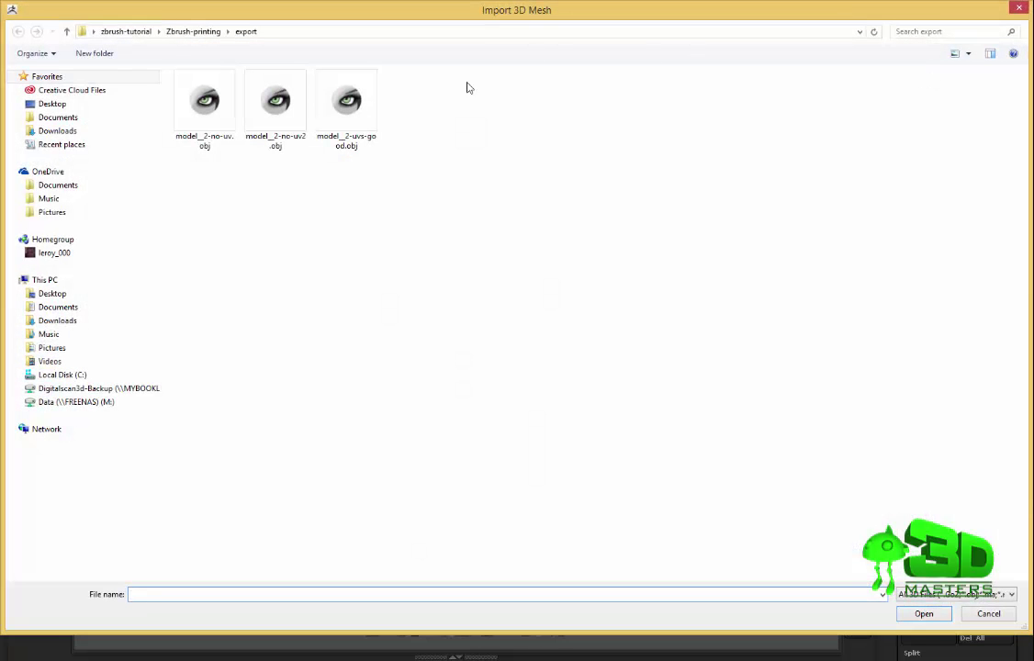
{"action": "left_click", "coordinate": [352, 108]}
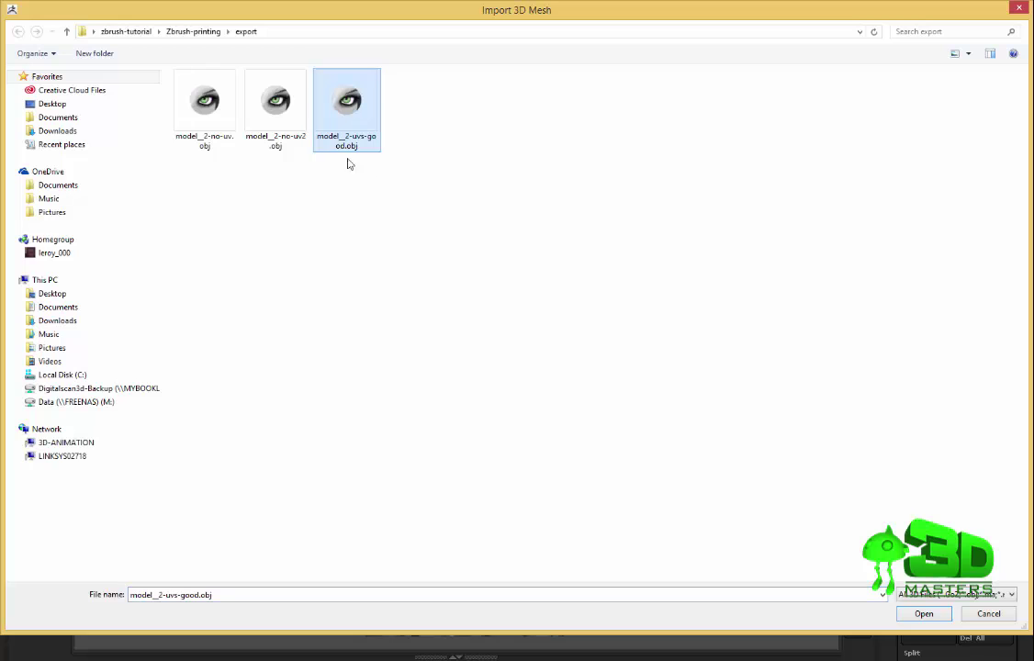
{"action": "left_click", "coordinate": [918, 616]}
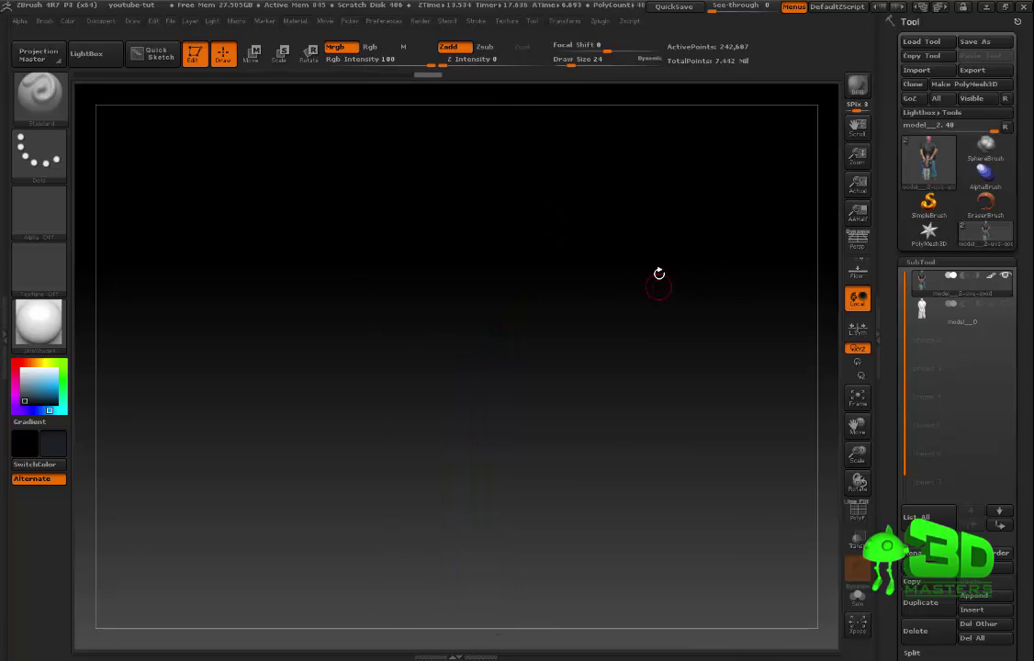
{"action": "key", "text": "space"}
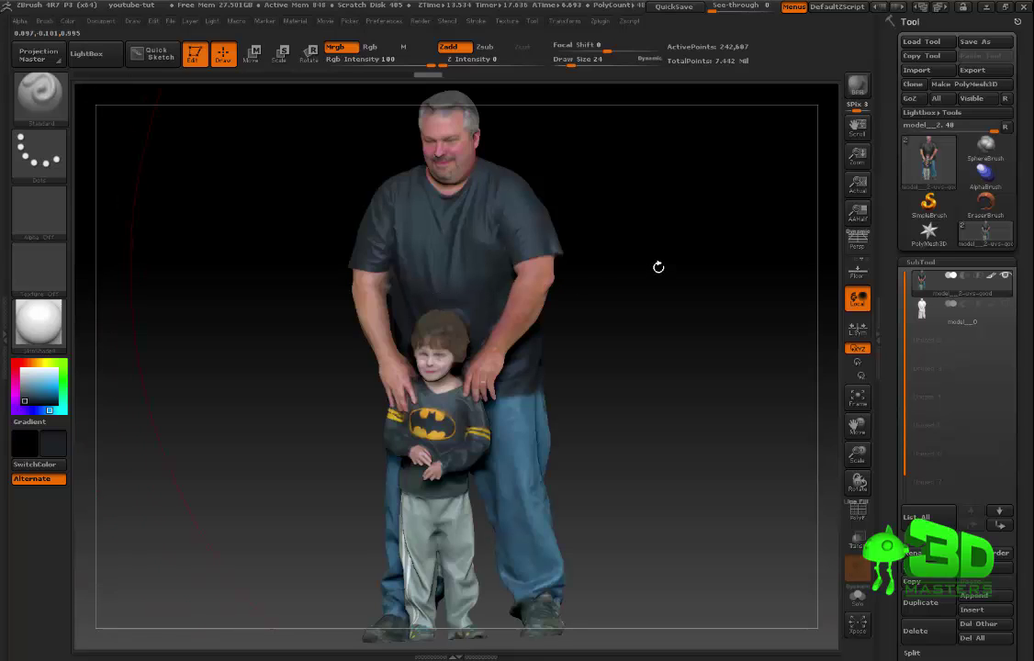
Rotate the model and check it in plain grey before restoring its polypaint colours.
{"action": "mouse_move", "coordinate": [637, 314]}
{"action": "left_mouse_down"}
{"action": "mouse_move", "coordinate": [514, 315]}
{"action": "mouse_move", "coordinate": [674, 307]}
{"action": "mouse_move", "coordinate": [646, 310]}
{"action": "mouse_move", "coordinate": [651, 302]}
{"action": "left_mouse_up"}
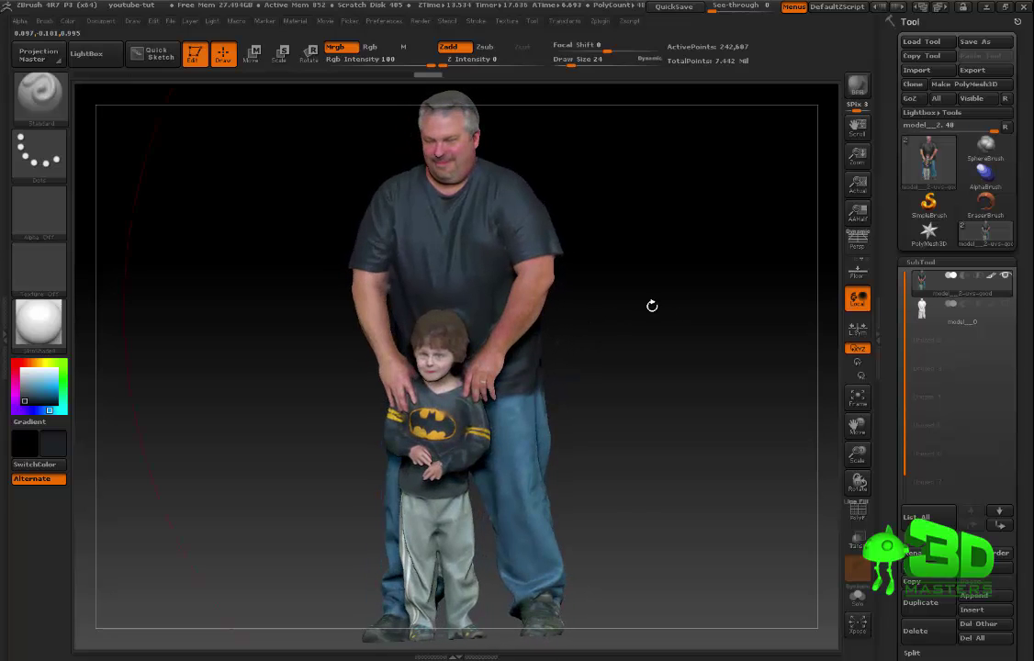
{"action": "left_click", "coordinate": [992, 280]}
{"action": "left_click", "coordinate": [992, 280]}
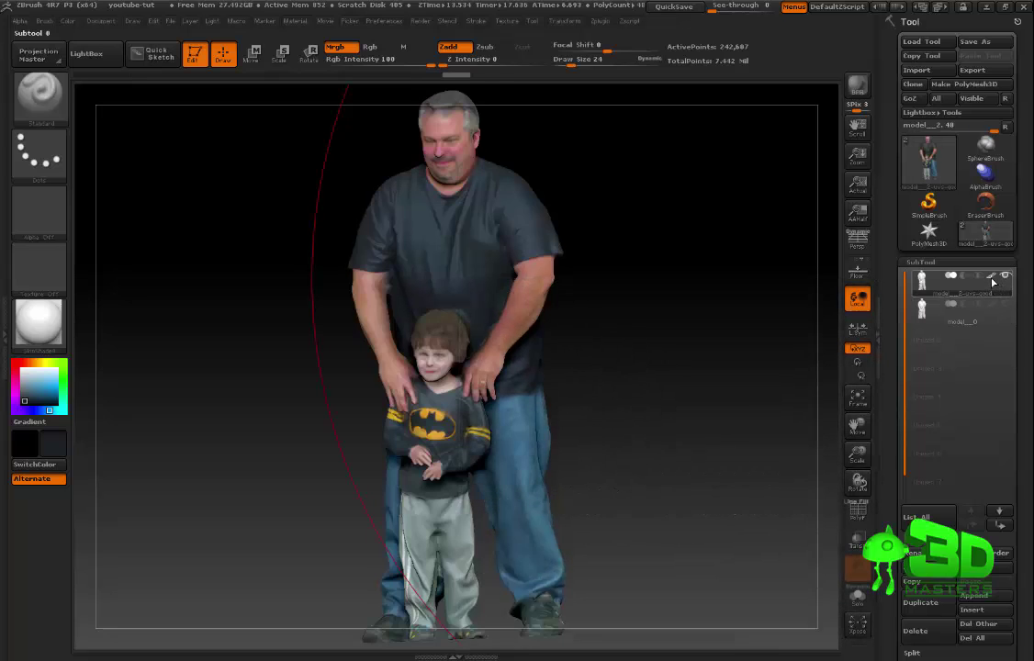
{"action": "left_click", "coordinate": [992, 280]}
{"action": "left_click", "coordinate": [992, 280]}
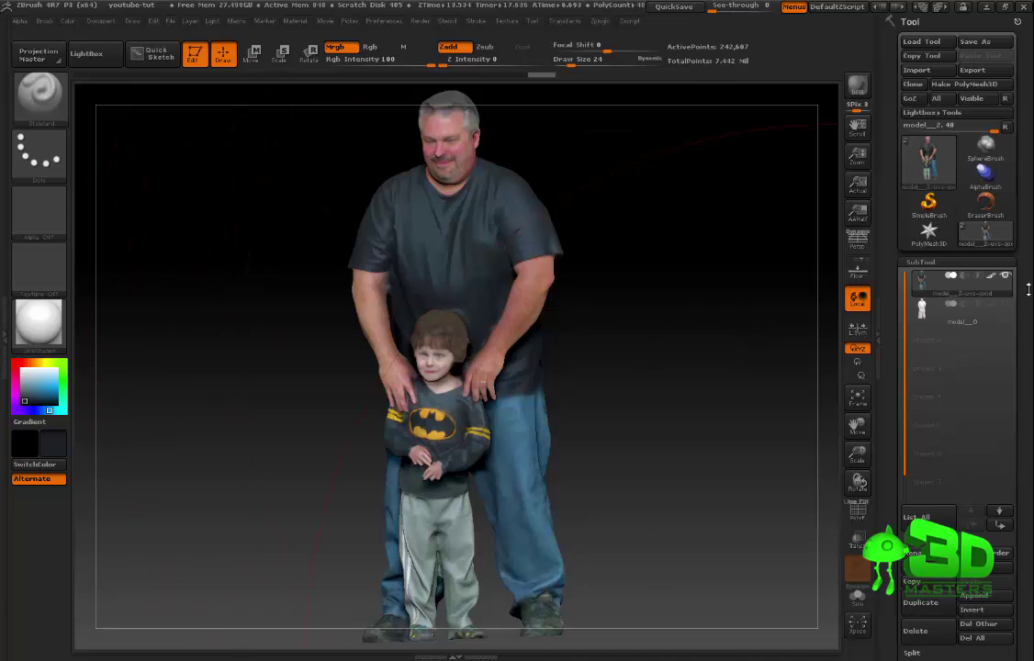
Collapse the SubTool list and check the Zplugin menu's 3D Print Exporter.
{"action": "left_click", "coordinate": [931, 262]}
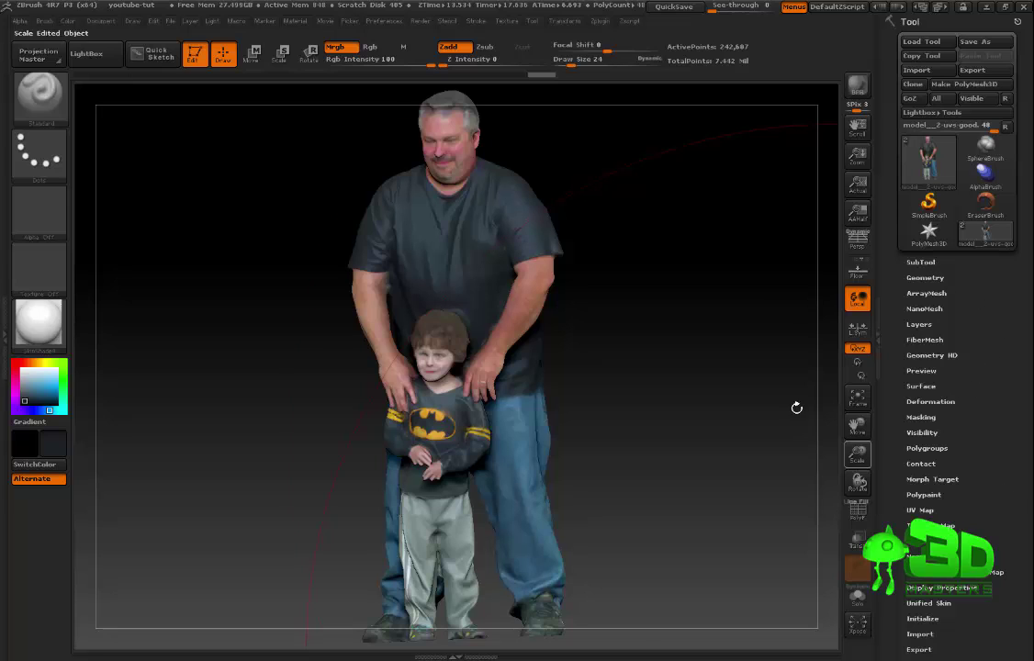
{"action": "left_click", "coordinate": [601, 21]}
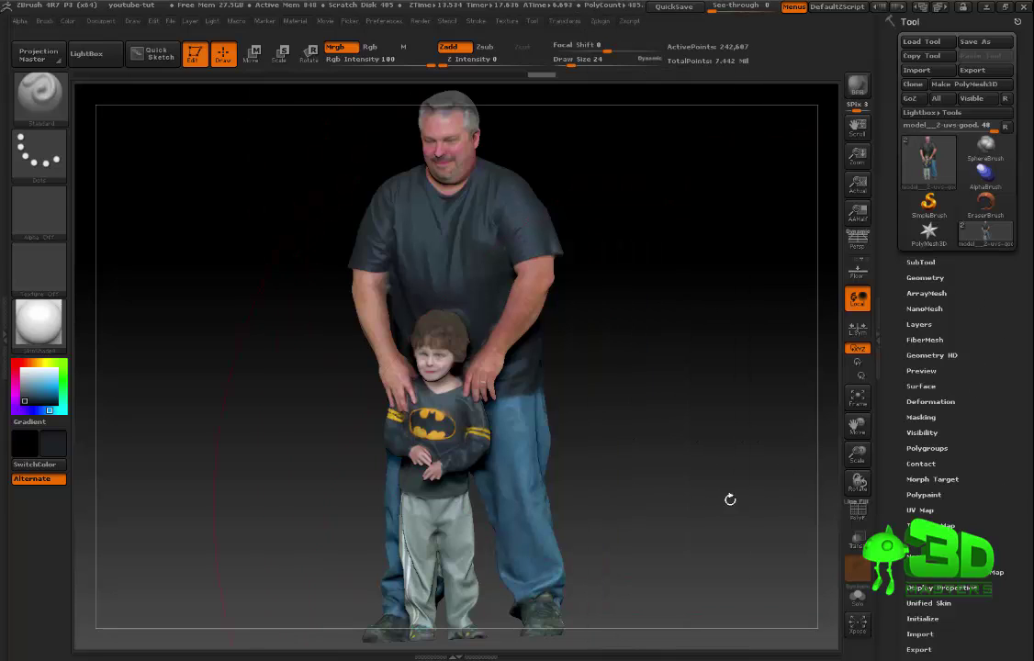
{"action": "left_click", "coordinate": [598, 21]}
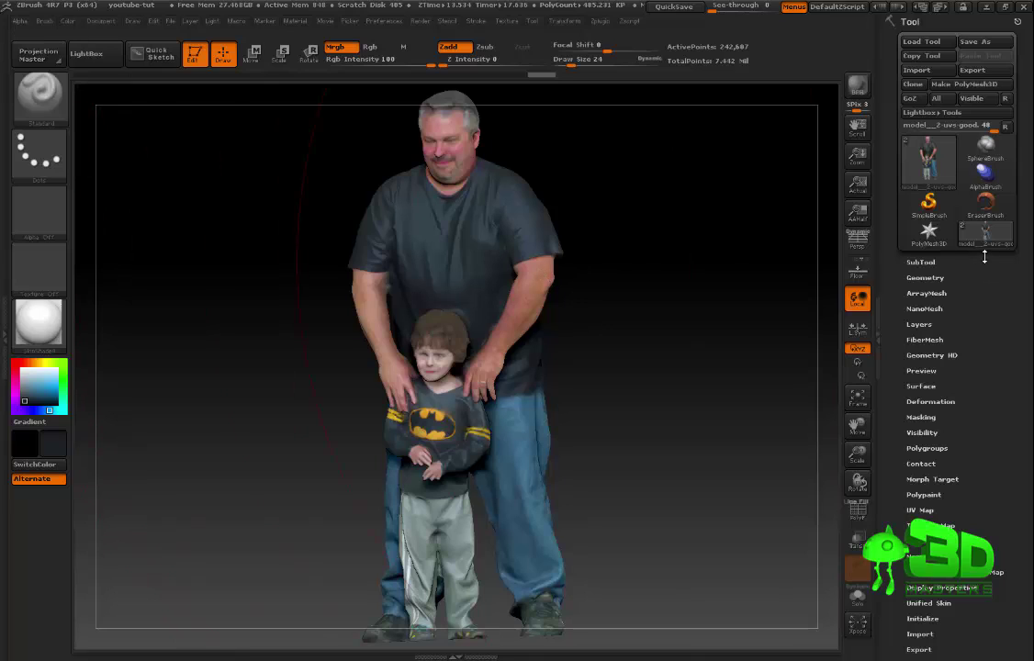
Set the UV map size to 4096.
{"action": "scroll", "coordinate": [1006, 369], "scroll_direction": "down", "scroll_amount": 5}
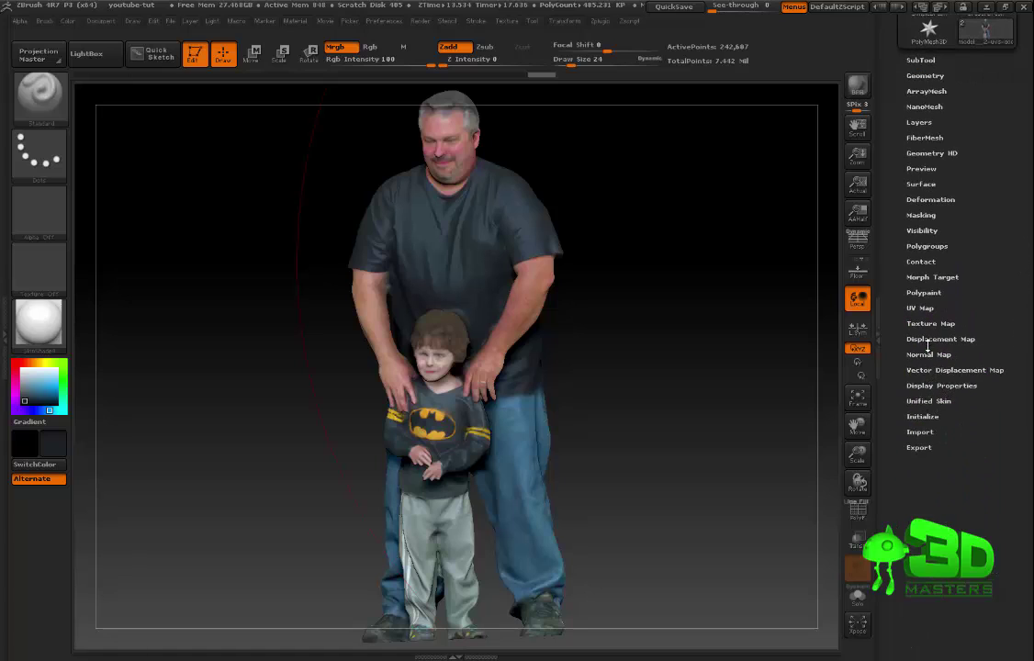
{"action": "left_click", "coordinate": [920, 308]}
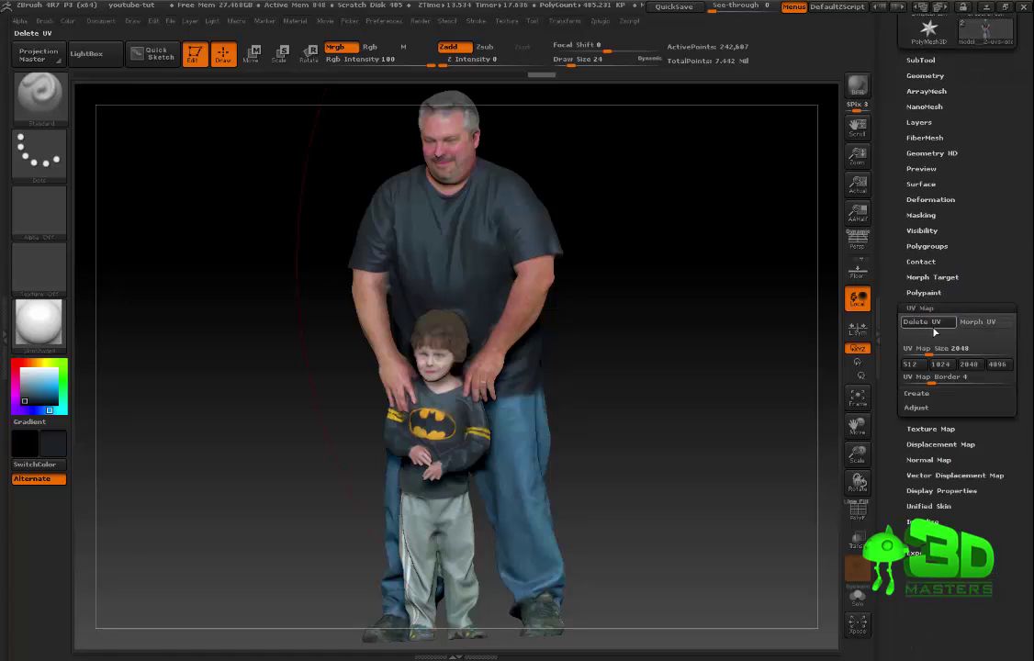
{"action": "left_click", "coordinate": [928, 323]}
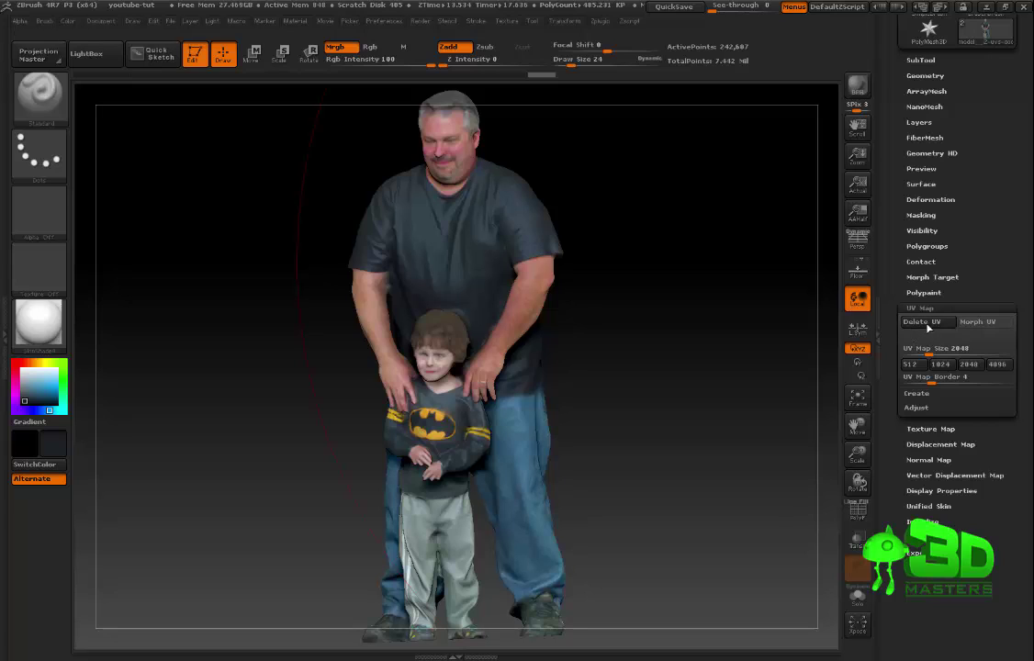
{"action": "left_click", "coordinate": [1007, 370]}
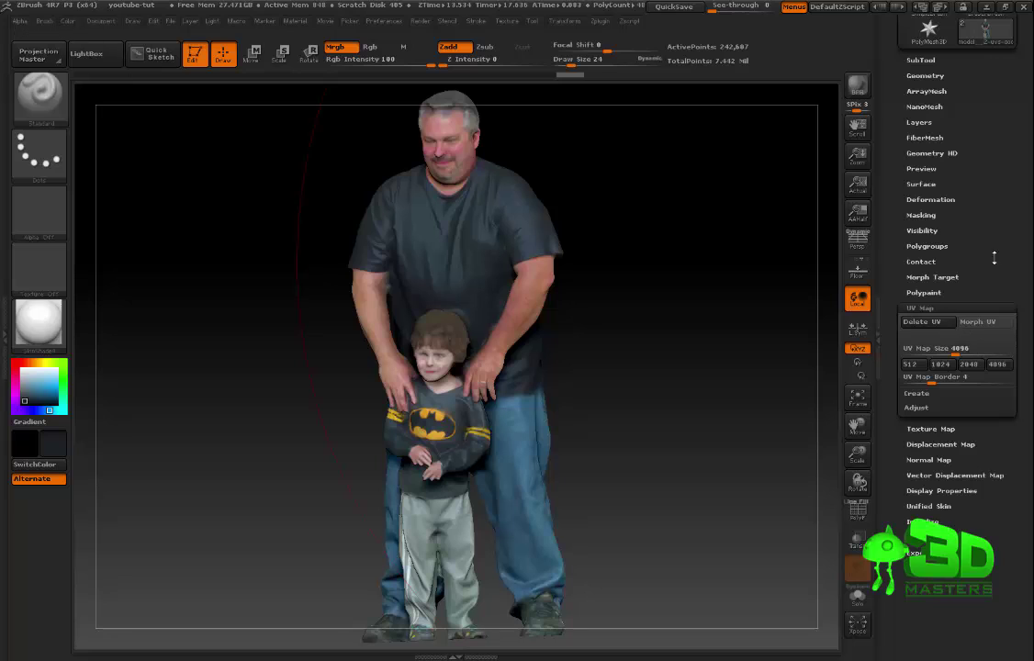
{"action": "left_click", "coordinate": [922, 307]}
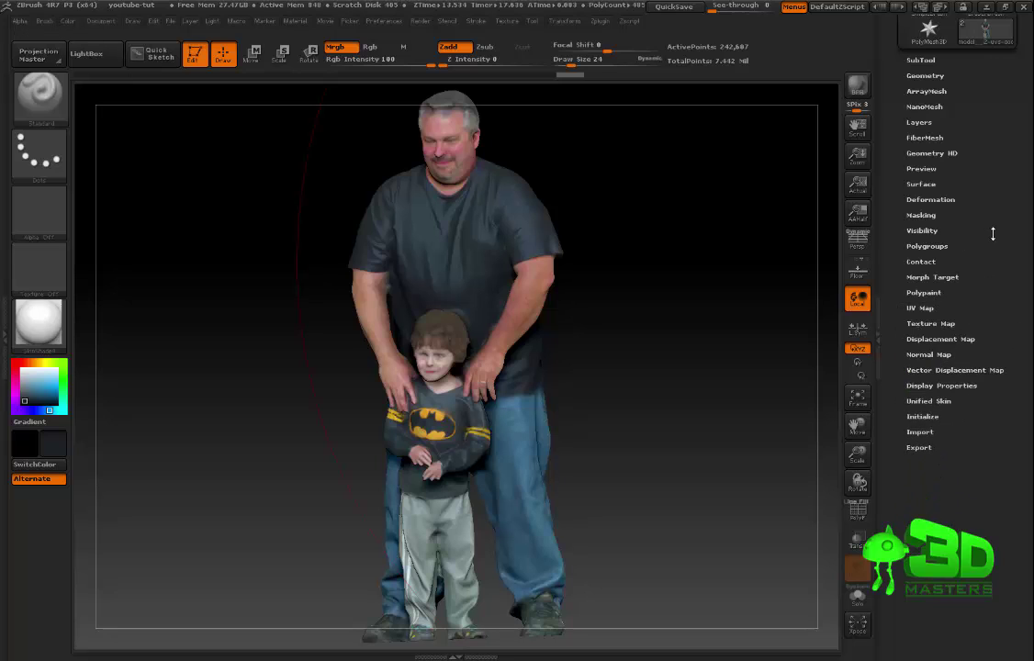
Create a new texture map from the model's polypaint in Texture Map settings.
{"action": "scroll", "coordinate": [989, 235], "scroll_direction": "up", "scroll_amount": 5}
{"action": "scroll", "coordinate": [974, 235], "scroll_direction": "up", "scroll_amount": 1}
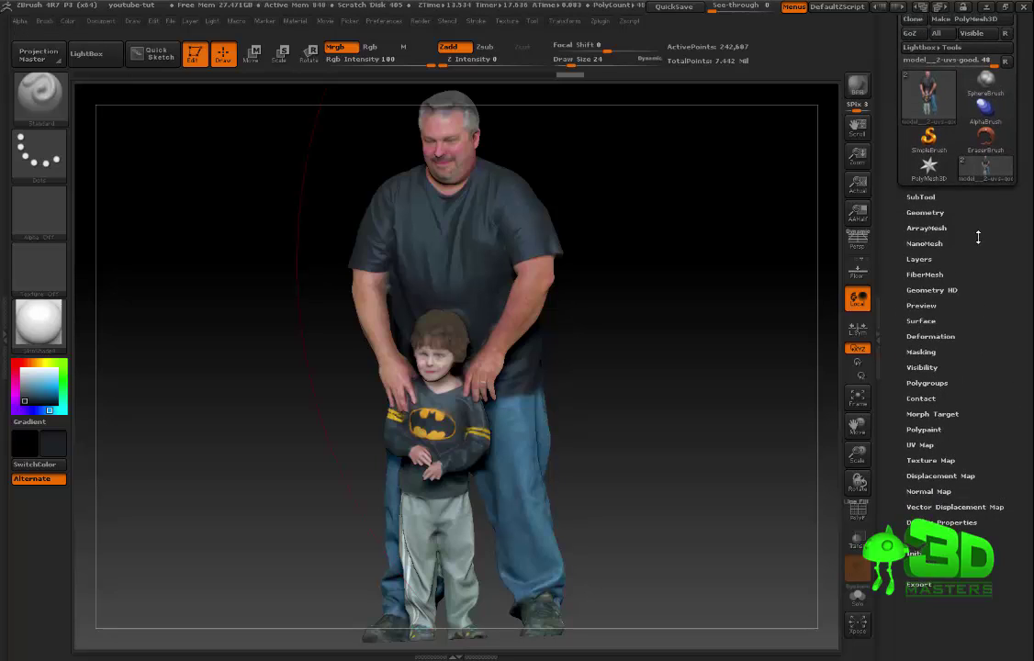
{"action": "left_click", "coordinate": [973, 234]}
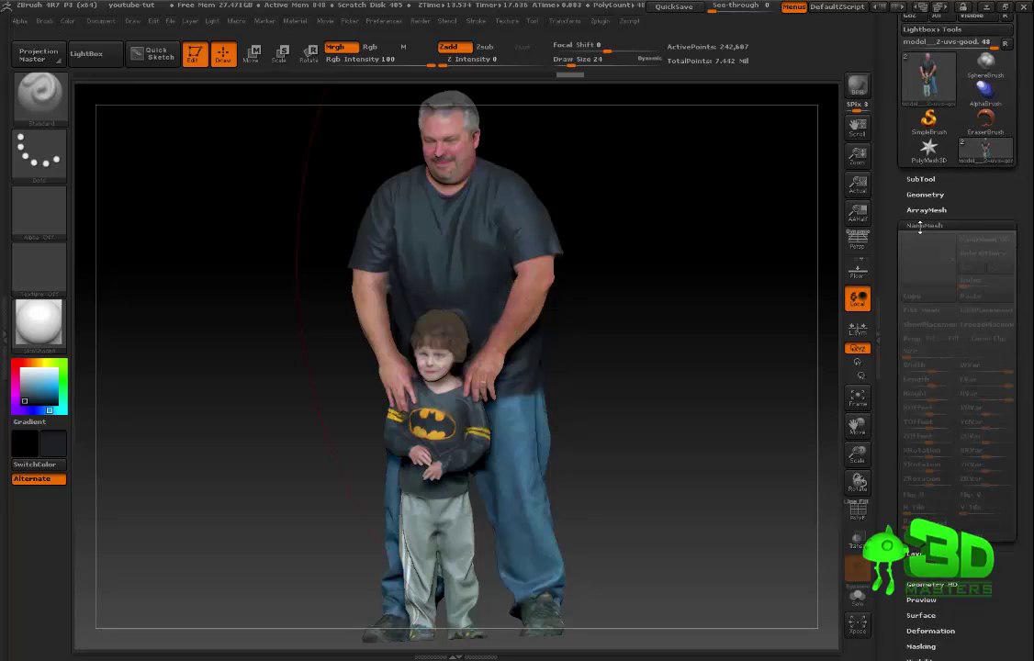
{"action": "left_click", "coordinate": [924, 225]}
{"action": "left_click", "coordinate": [919, 443]}
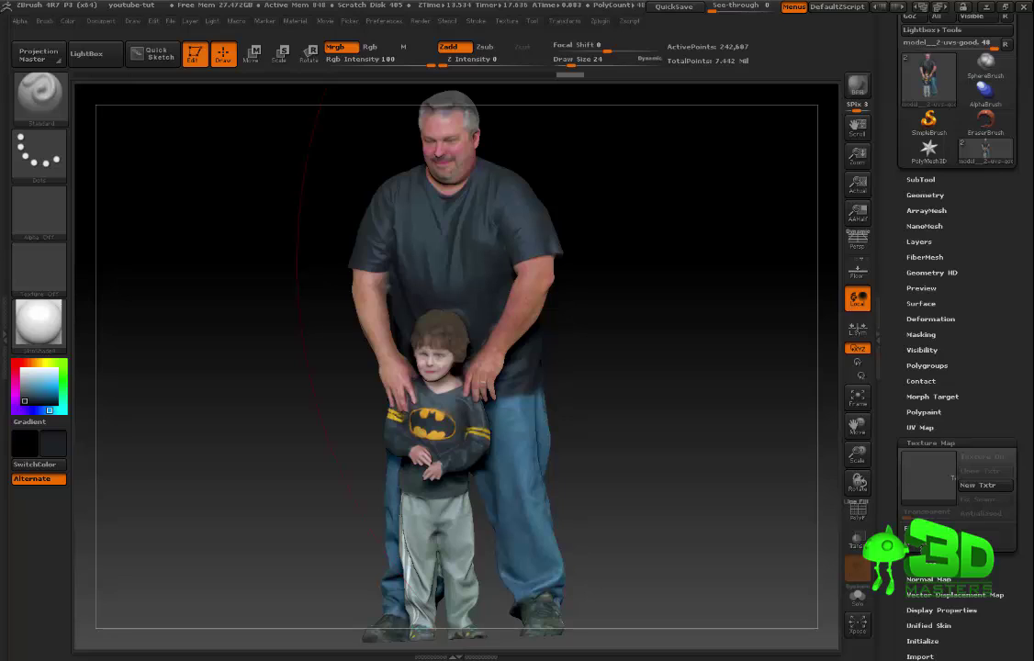
{"action": "left_click", "coordinate": [920, 546]}
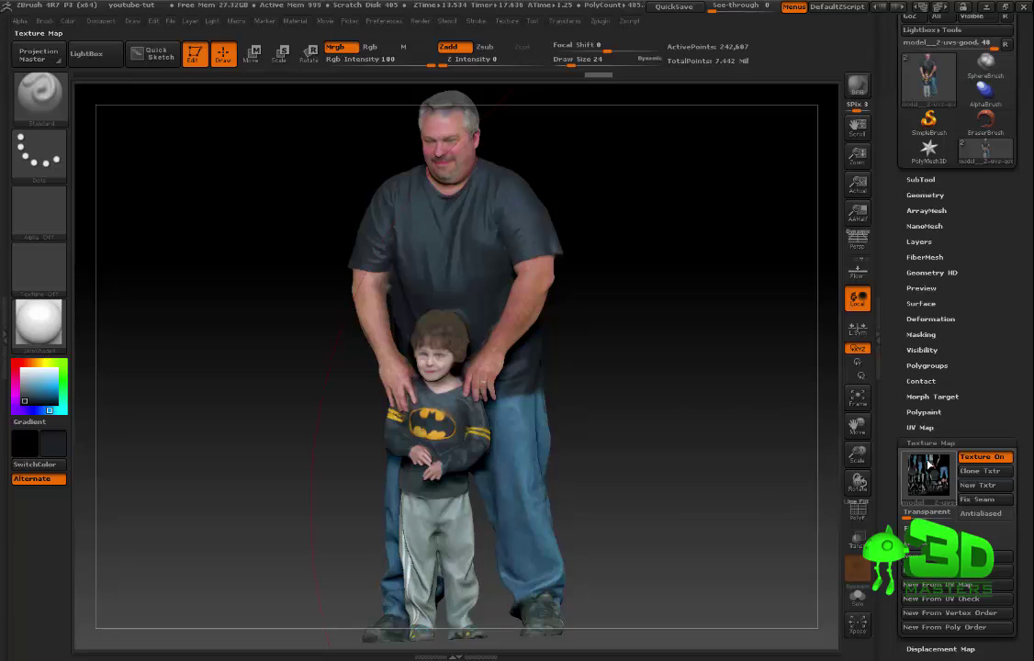
Export the textured model from 3D Print Exporter as OBJ named exported-youtube.obj.
{"action": "mouse_move", "coordinate": [916, 475]}
{"action": "left_click", "coordinate": [600, 21]}
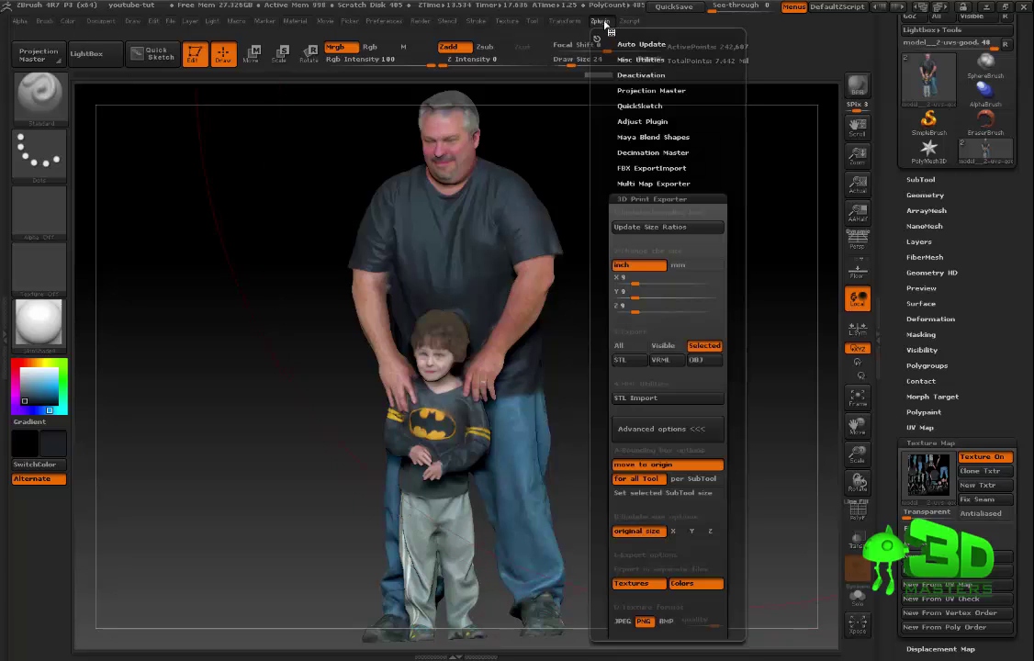
{"action": "left_click", "coordinate": [705, 361]}
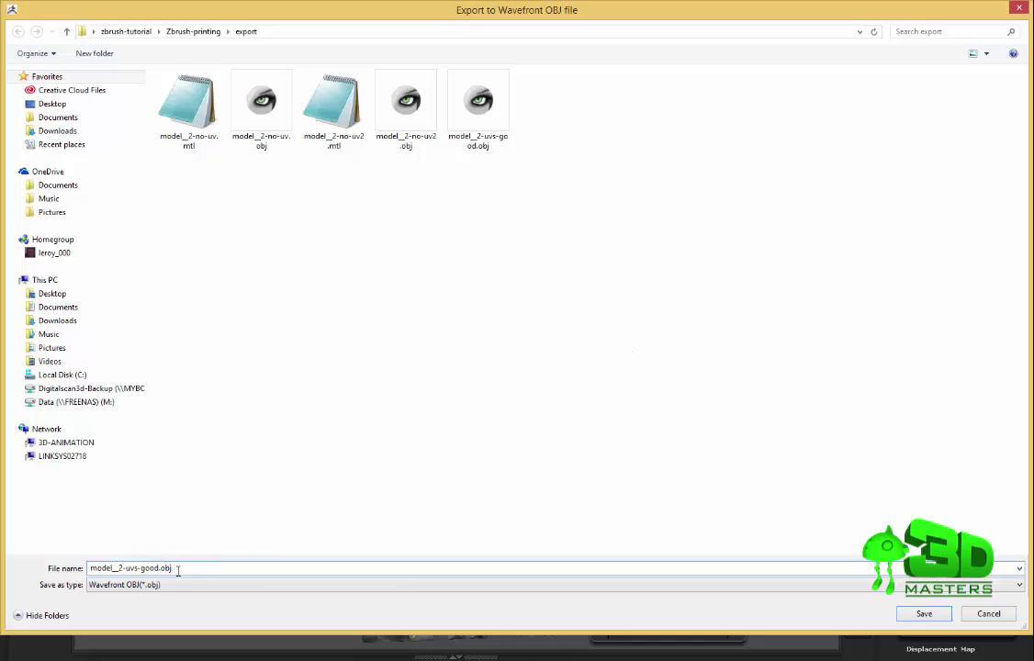
{"action": "type", "text": "exported-youtube"}
{"action": "left_click", "coordinate": [922, 614]}
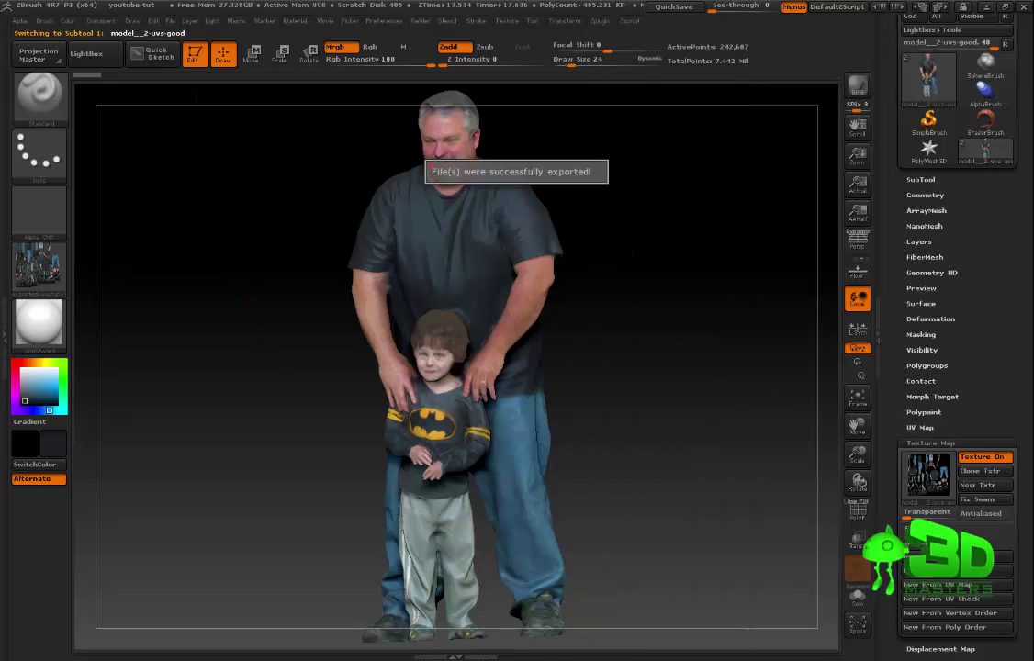
Open exported-youtube.obj from the export folder in MeshLab.
{"action": "left_click", "coordinate": [970, 11]}
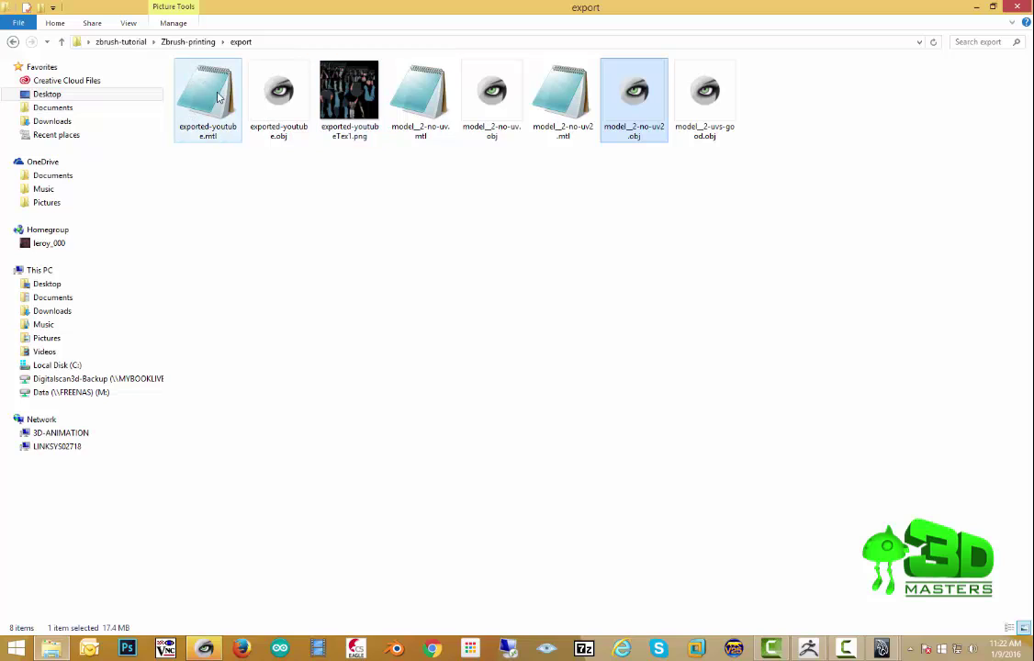
{"action": "left_click", "coordinate": [287, 99]}
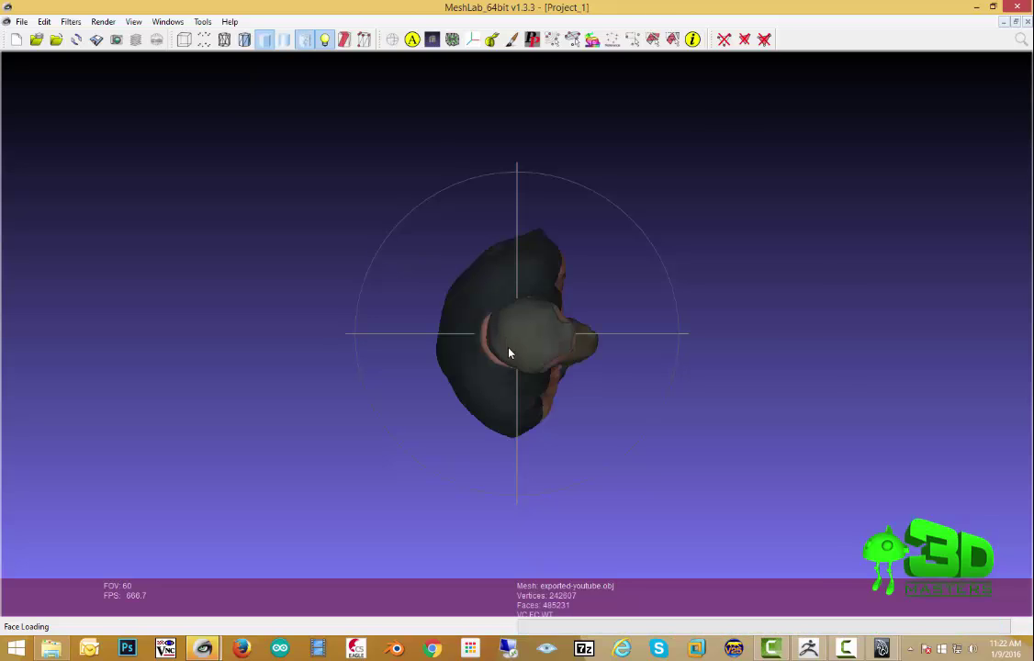
Turn the textured figures to a front view and show the mesh's 485231 faces and 242607 vertices.
{"action": "left_click_drag", "start_coordinate": [510, 354], "coordinate": [551, 304]}
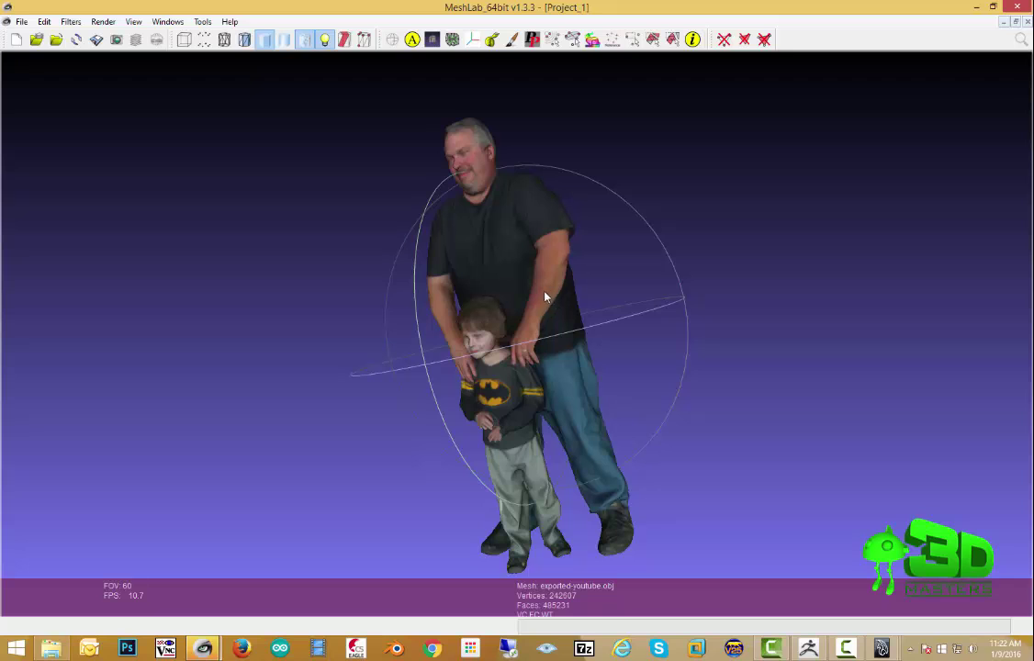
{"action": "left_click_drag", "start_coordinate": [544, 295], "coordinate": [501, 295]}
{"action": "left_click", "coordinate": [136, 39]}
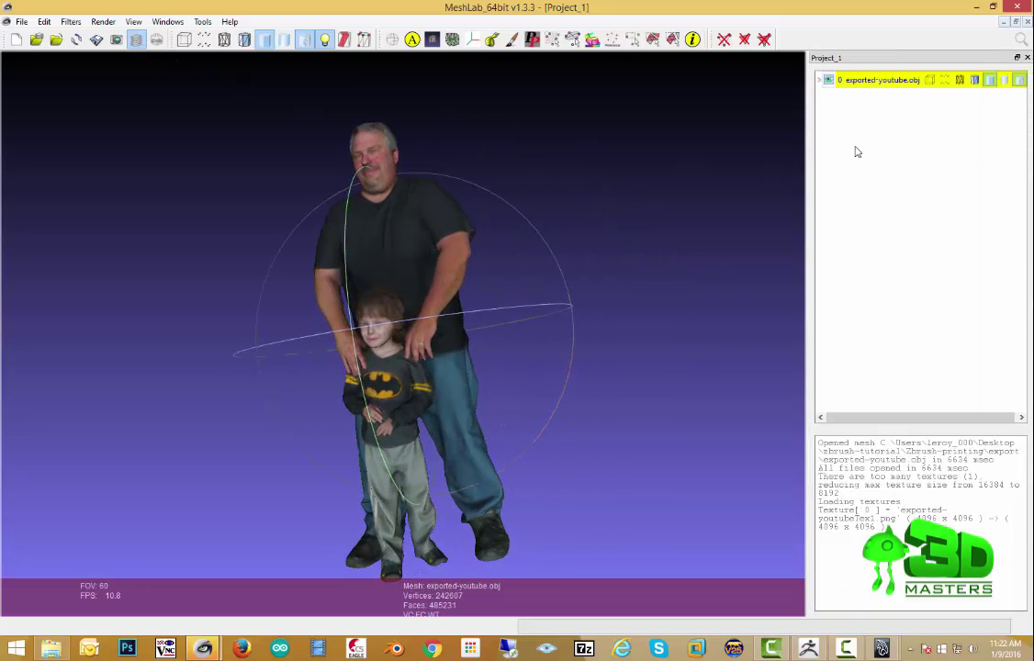
{"action": "left_click", "coordinate": [820, 81]}
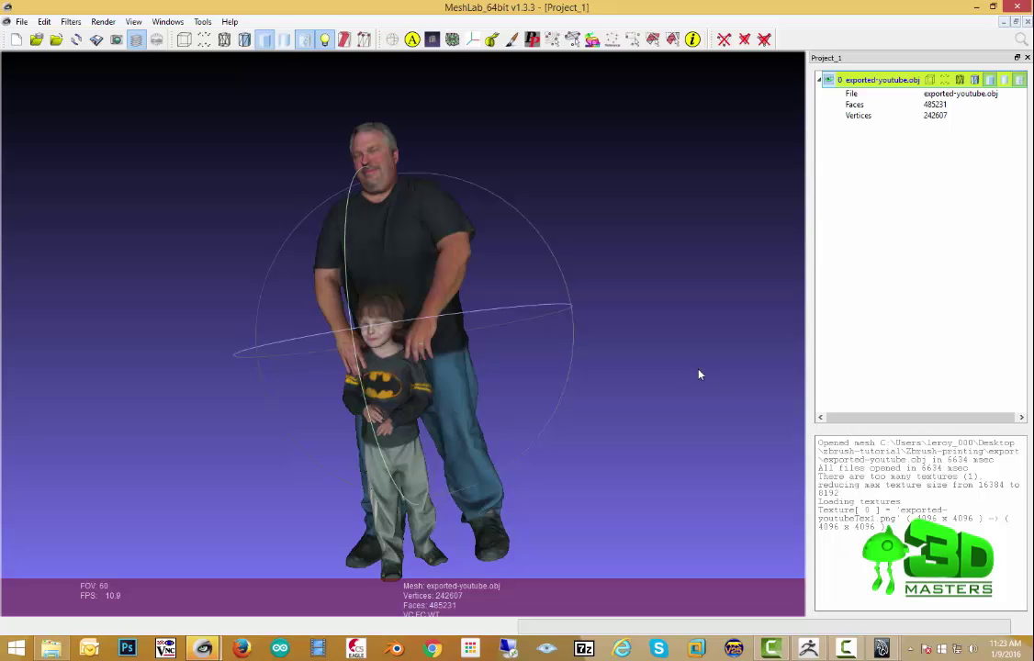
Switch the render mode from points to plain shaded surface and rotate the figures front-on.
{"action": "left_click_drag", "start_coordinate": [442, 378], "coordinate": [720, 189]}
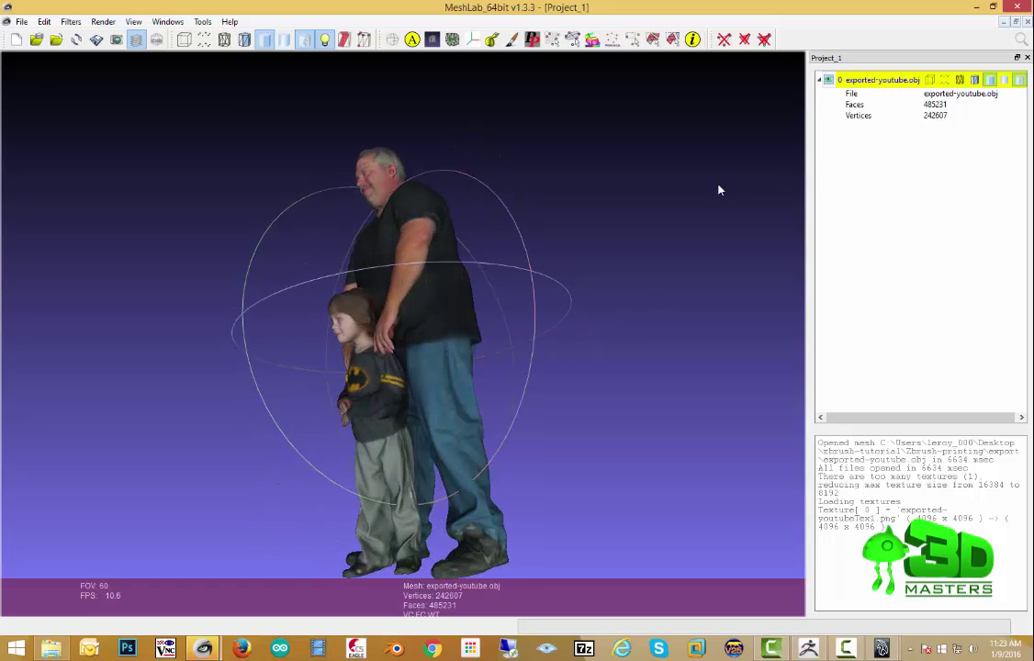
{"action": "left_click", "coordinate": [204, 39]}
{"action": "left_click", "coordinate": [224, 40]}
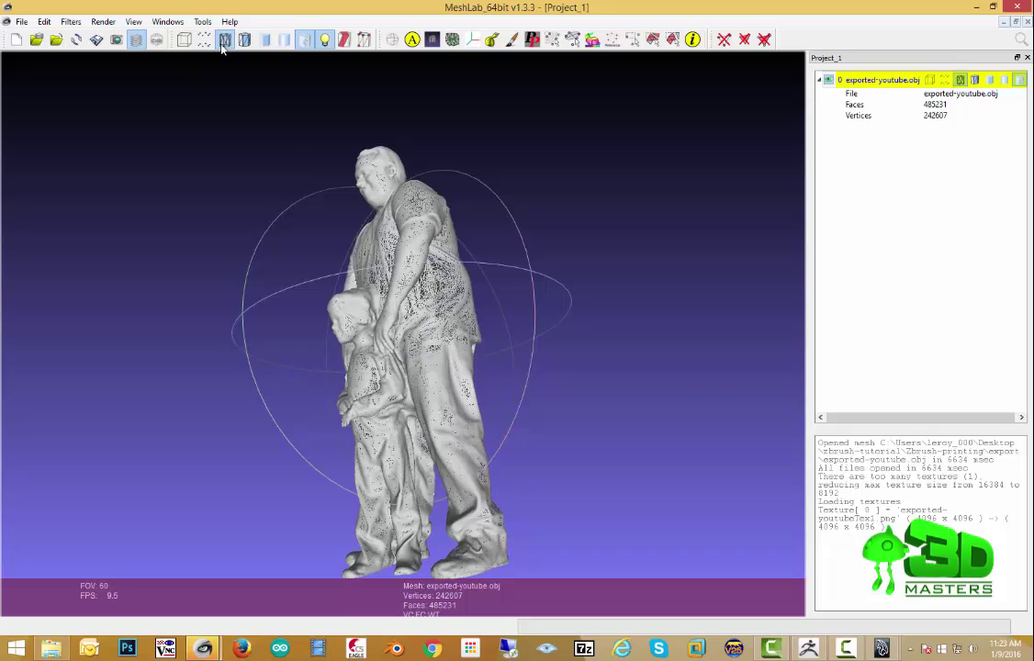
{"action": "left_click_drag", "start_coordinate": [431, 280], "coordinate": [391, 327]}
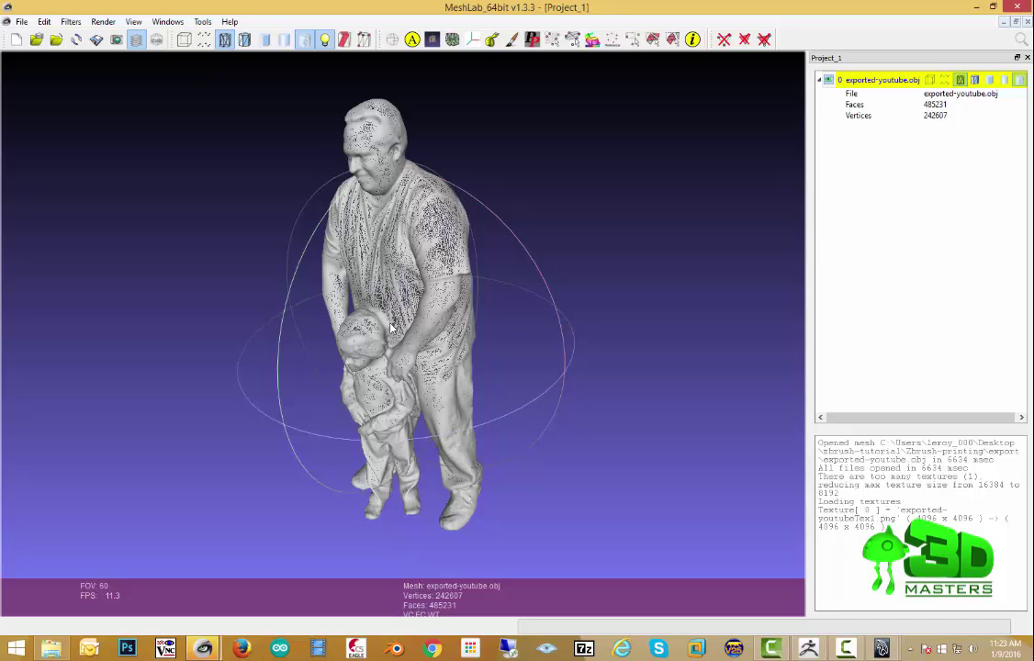